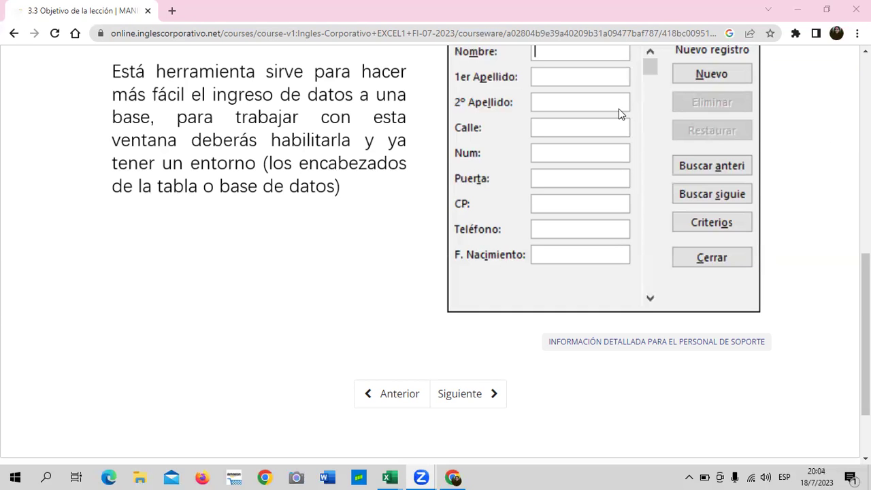
Scroll through the data-form lesson page, reviewing the sample Hoja1 form.
scroll(599, 263, "up", 7)
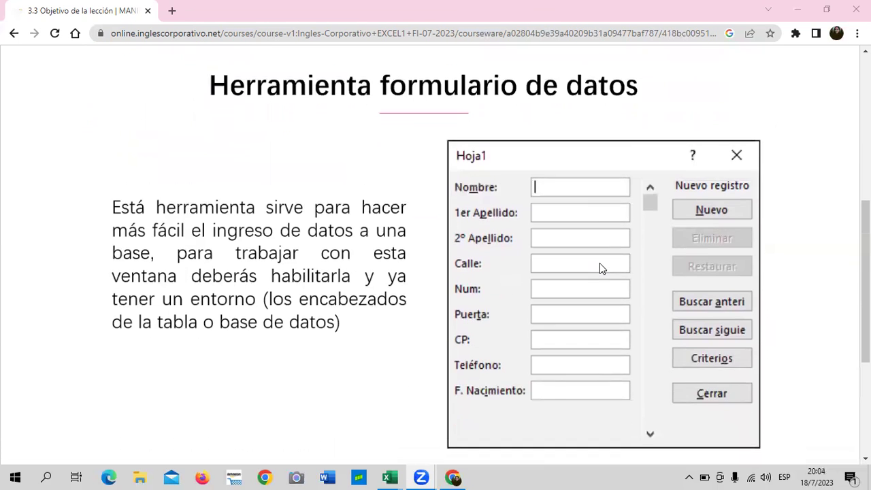
scroll(599, 265, "down", 4)
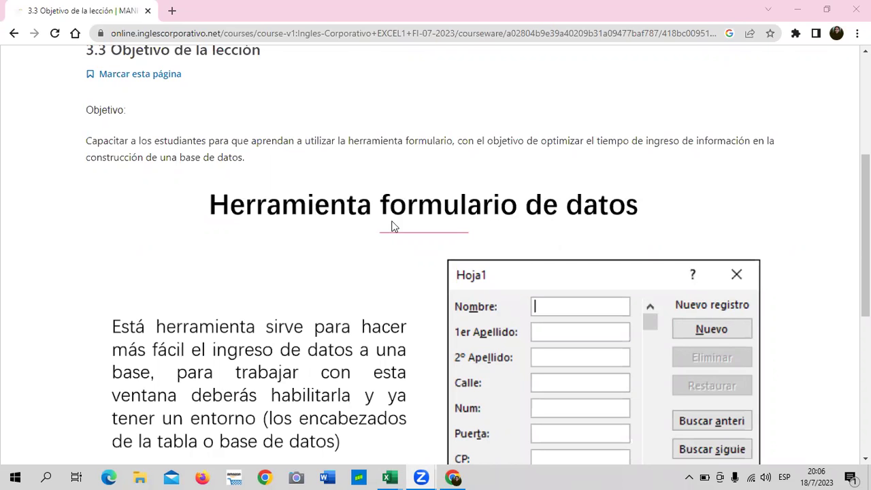
scroll(422, 192, "up", 3)
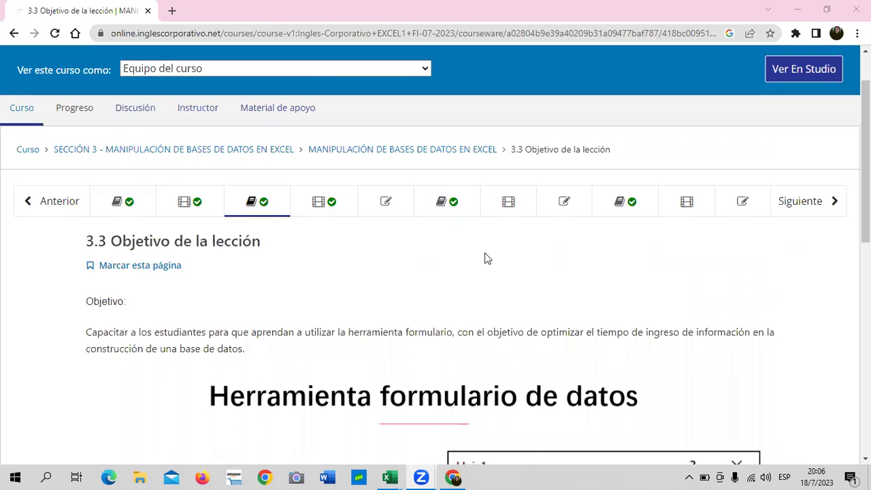
scroll(484, 258, "down", 1)
scroll(480, 258, "down", 1)
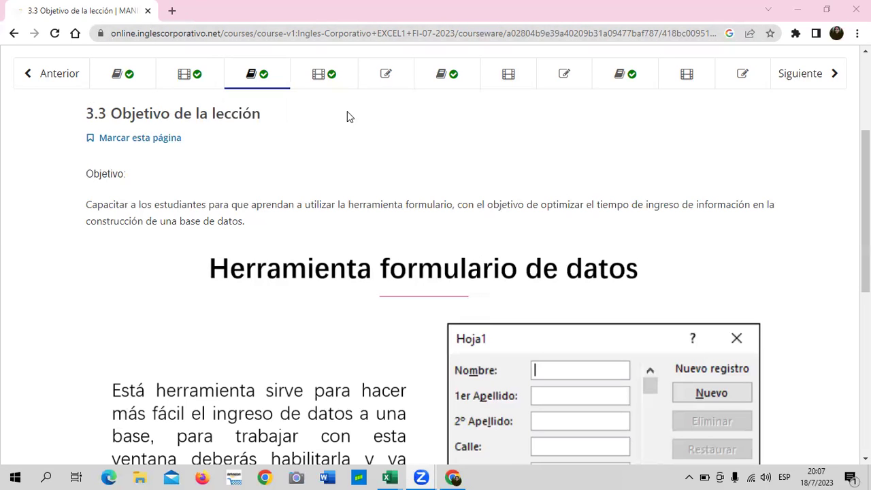
scroll(400, 161, "up", 2)
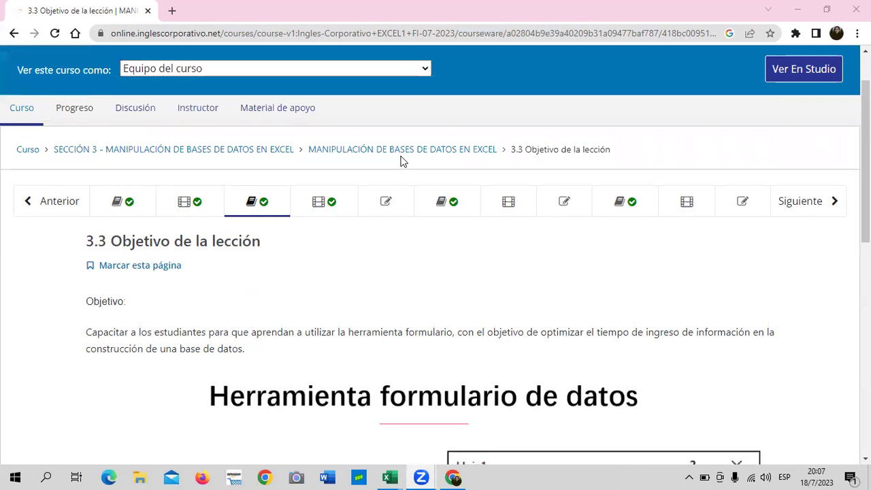
scroll(402, 162, "down", 1)
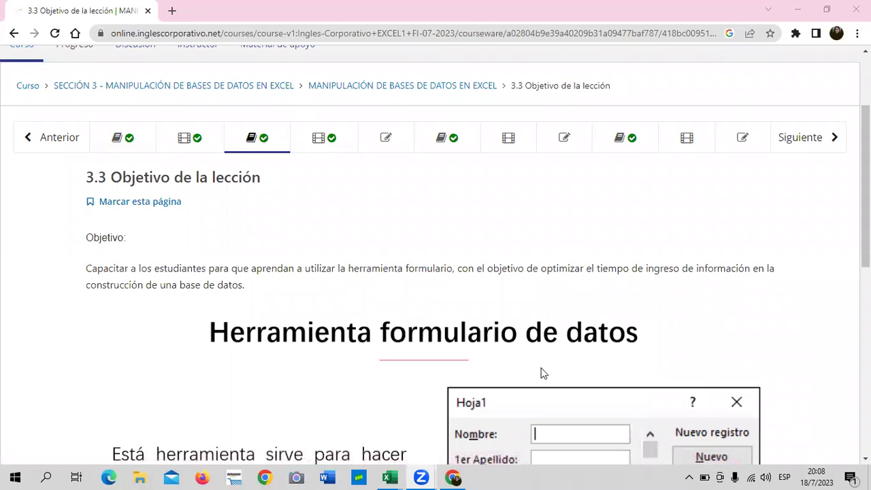
scroll(544, 374, "down", 2)
scroll(528, 276, "down", 2)
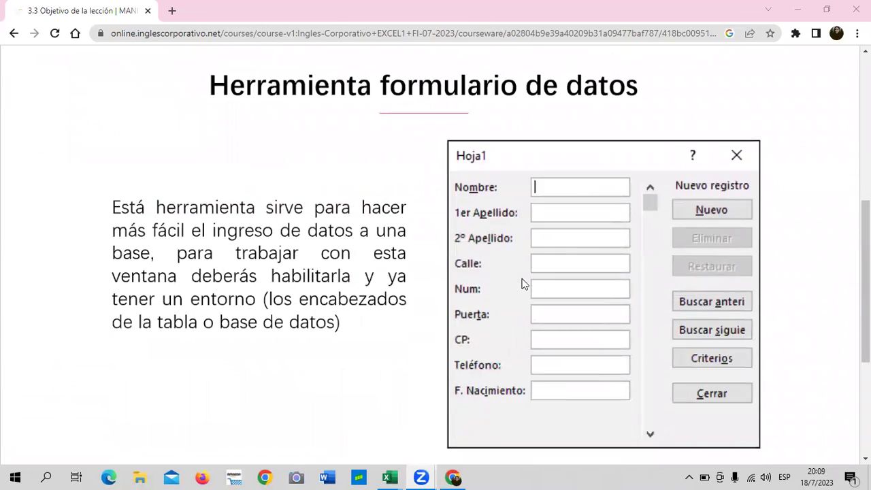
scroll(521, 285, "up", 3)
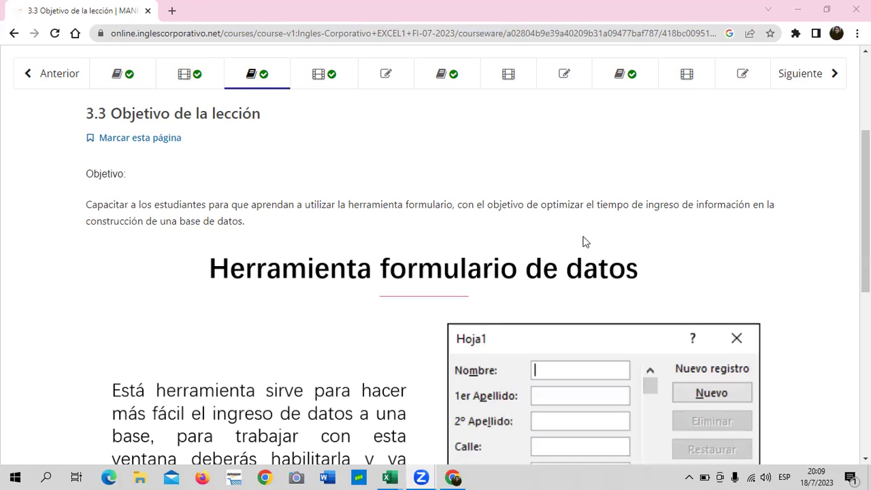
Reach the bottom of the lesson page and bring the 3.2 Herramienta formulario (1) workbook forward.
scroll(583, 239, "down", 3)
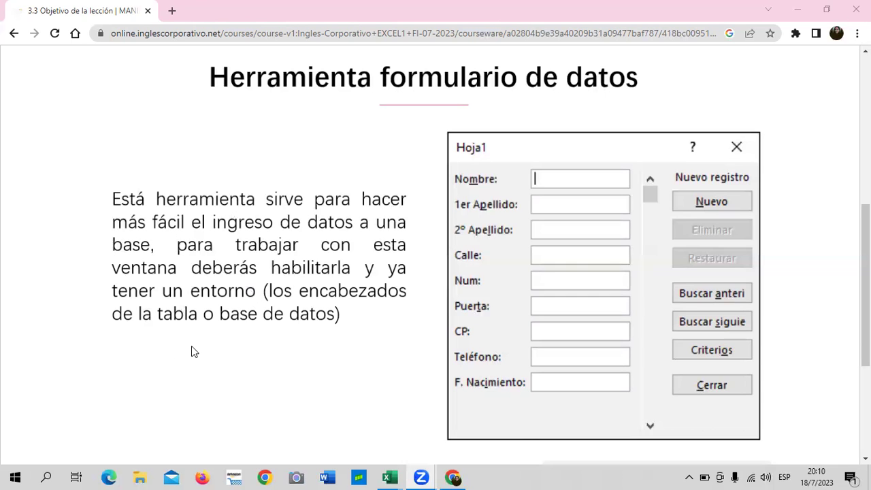
scroll(415, 336, "down", 3)
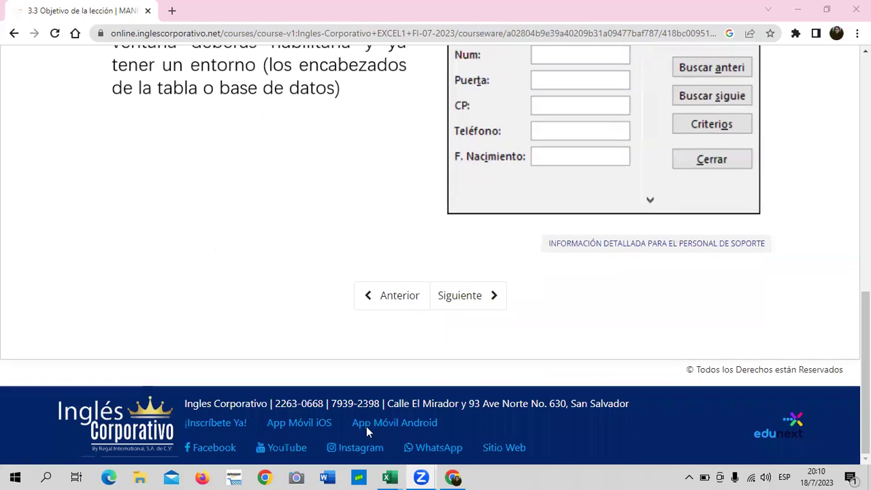
mouse_move(391, 477)
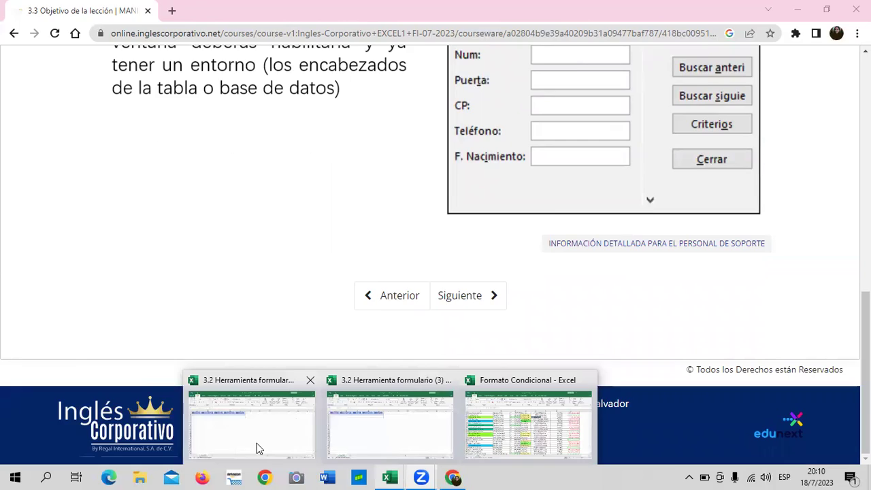
left_click(257, 443)
Inspect the empty FECHA–TOTAL table, checking the TOTAL column's filter options.
left_click_drag(476, 239, 512, 230)
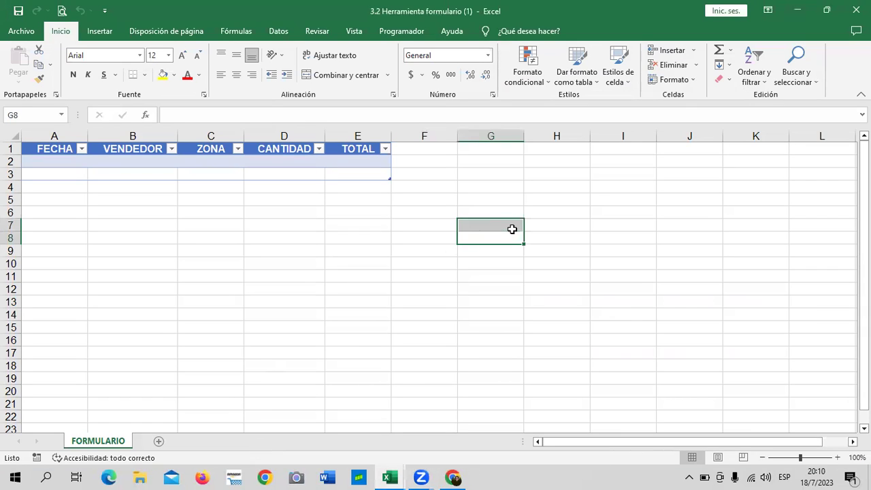
left_click(341, 198)
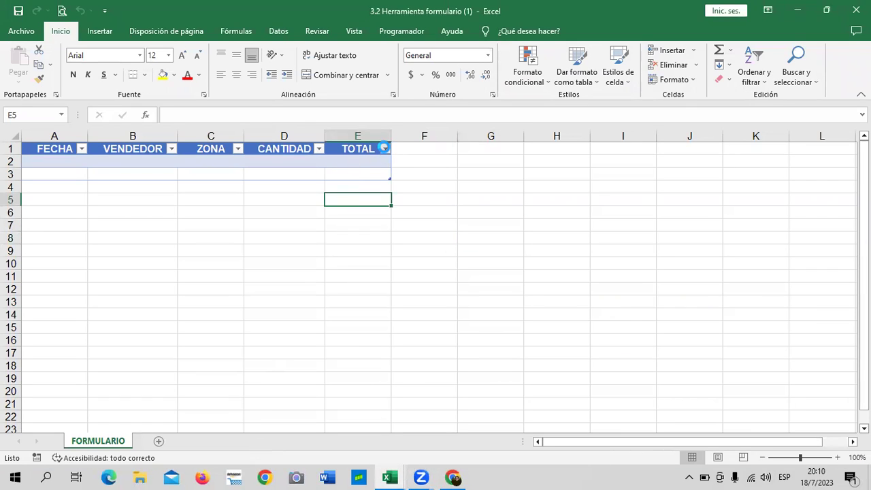
left_click(385, 149)
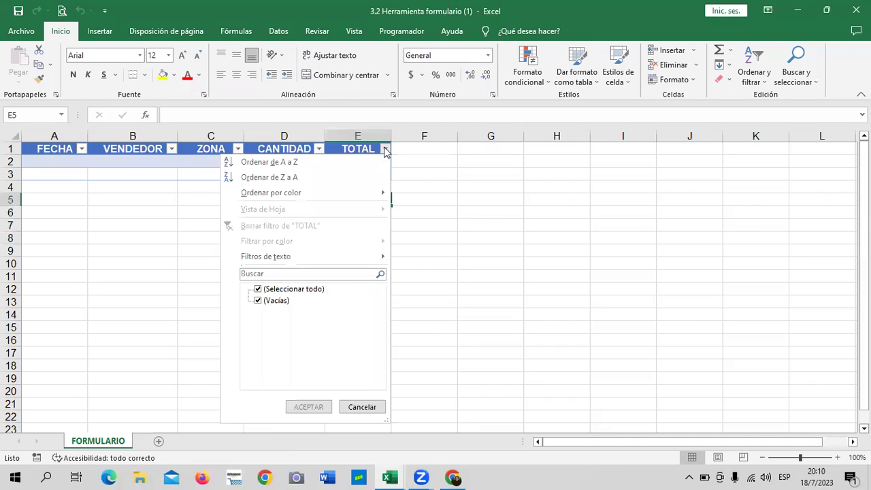
left_click(218, 156)
left_click(211, 147)
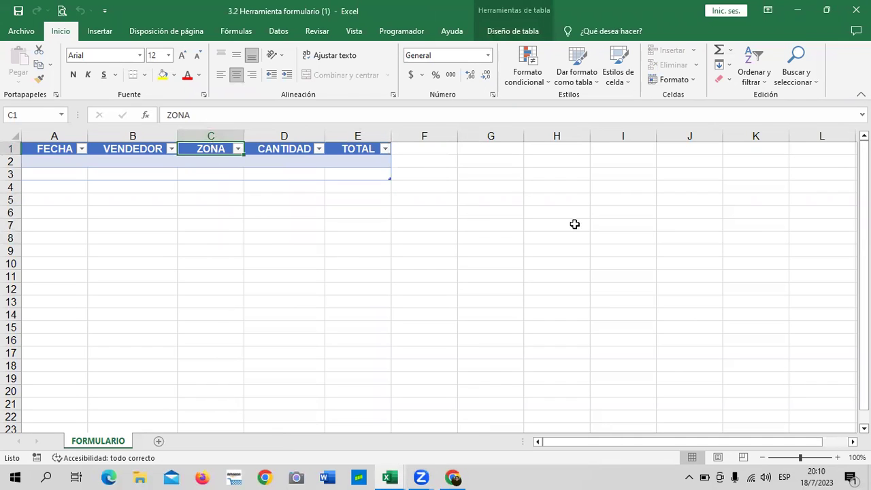
Review the Diseño de tabla options, then open the Quick Access Toolbar customize menu.
left_click(521, 34)
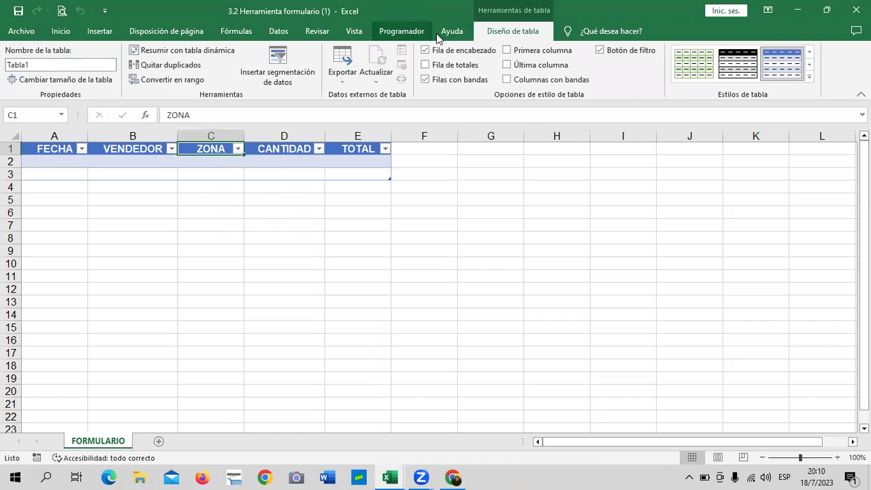
left_click(422, 229)
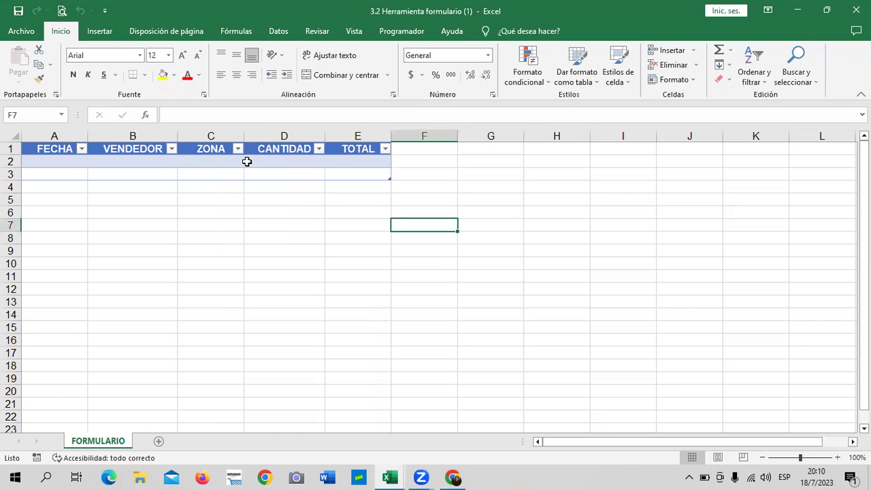
left_click(170, 223)
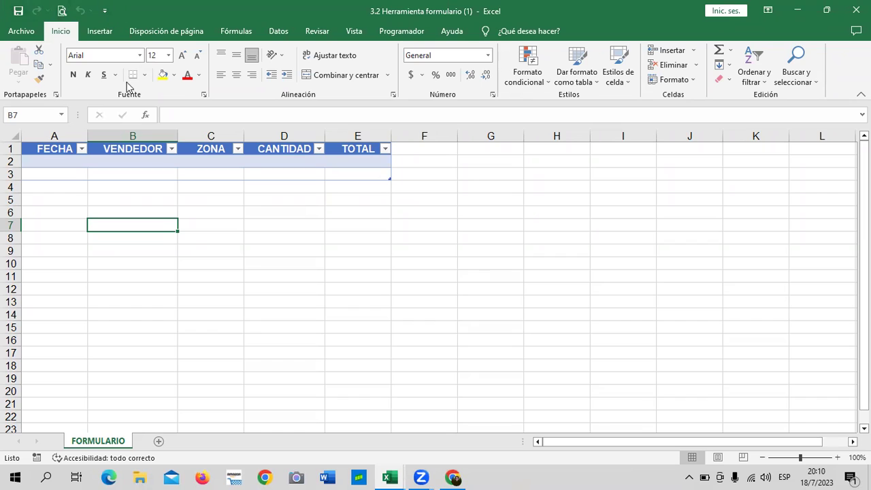
left_click(297, 215)
left_click(216, 149)
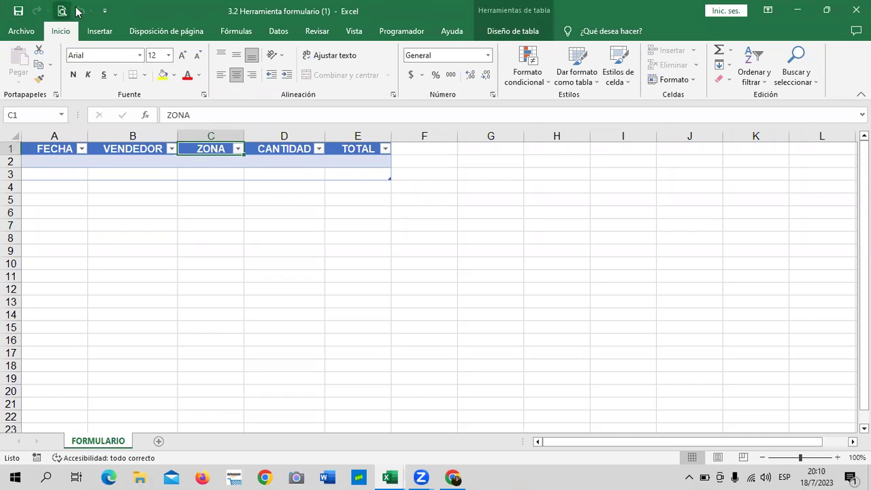
left_click(105, 11)
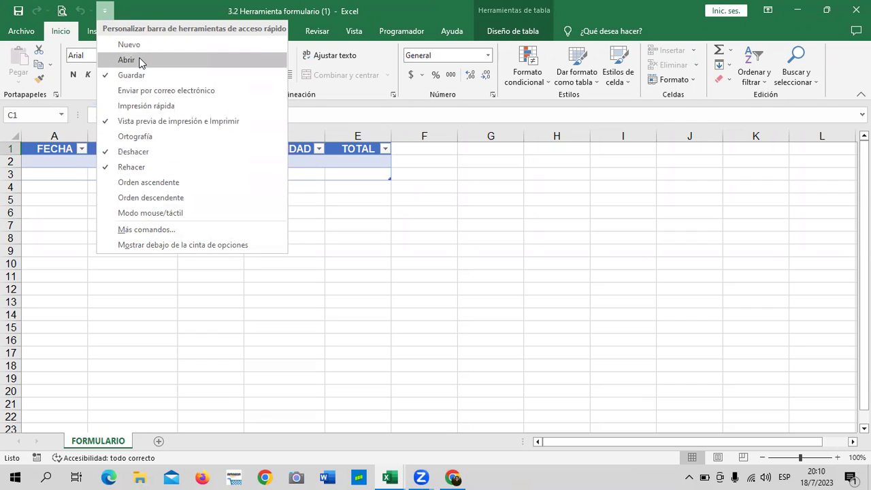
left_click(357, 237)
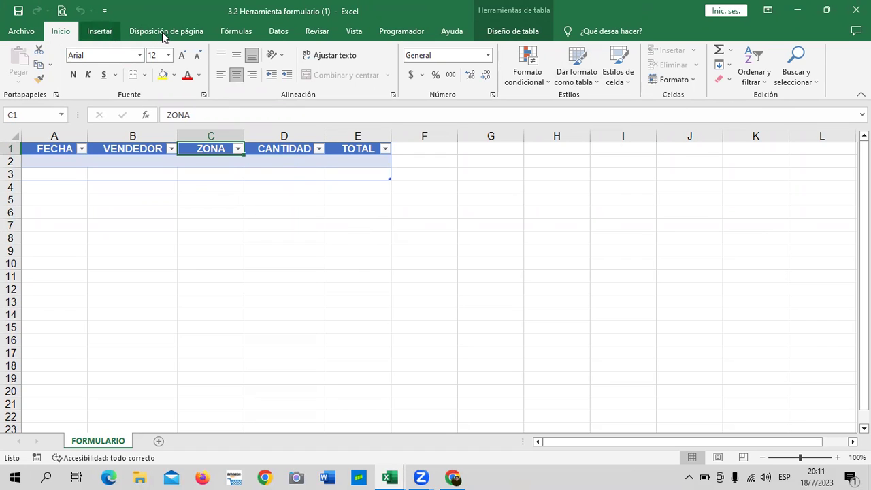
scroll(162, 32, "down", 1)
scroll(237, 36, "down", 1)
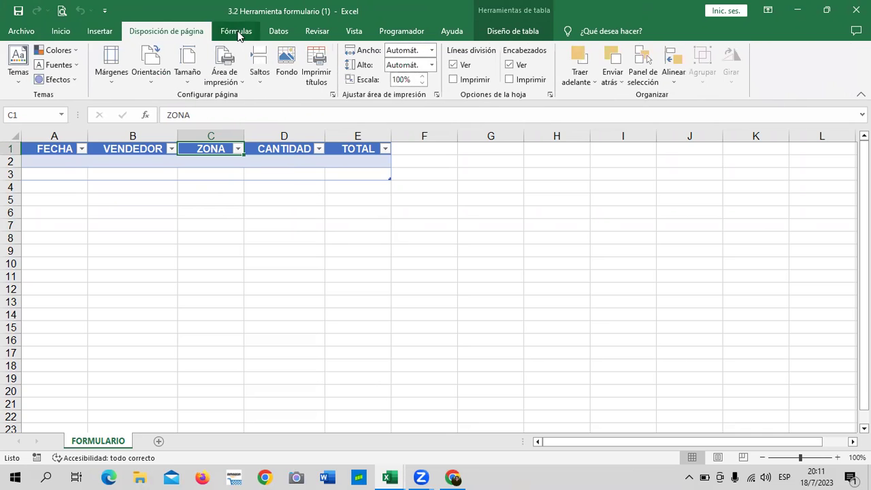
scroll(237, 36, "down", 1)
scroll(312, 36, "down", 1)
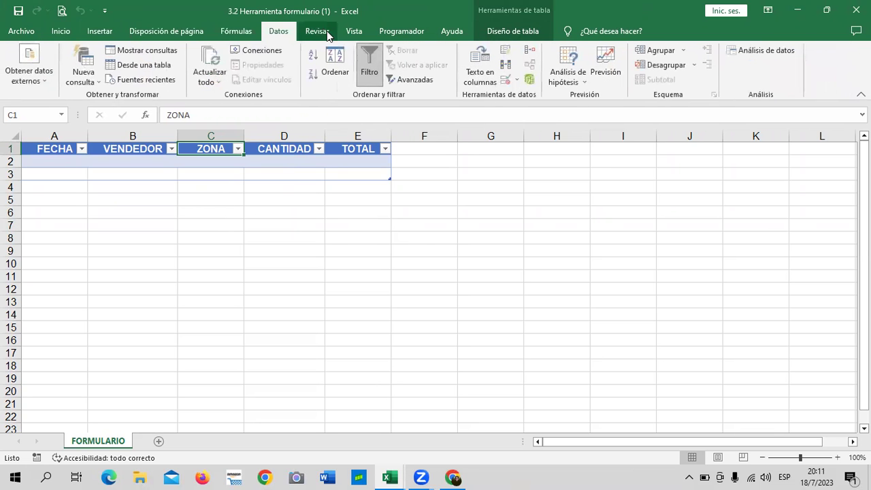
scroll(319, 37, "down", 1)
scroll(355, 35, "down", 1)
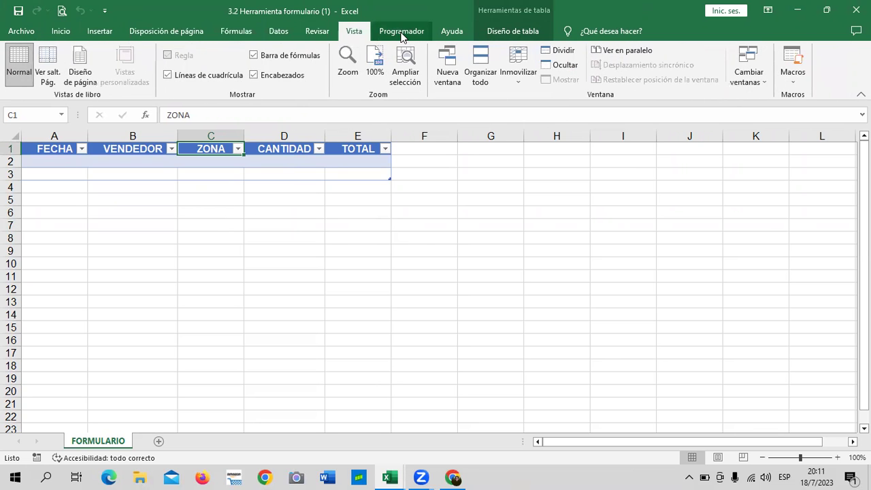
scroll(400, 37, "down", 1)
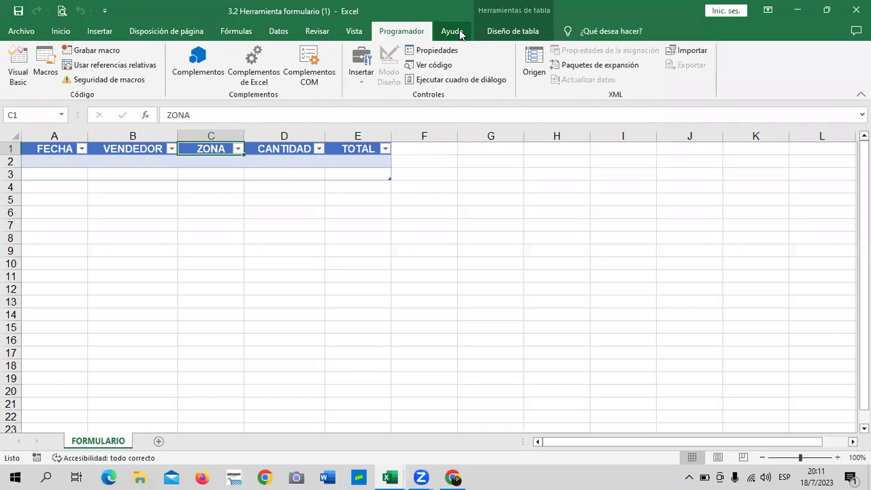
scroll(453, 34, "down", 1)
left_click(514, 35)
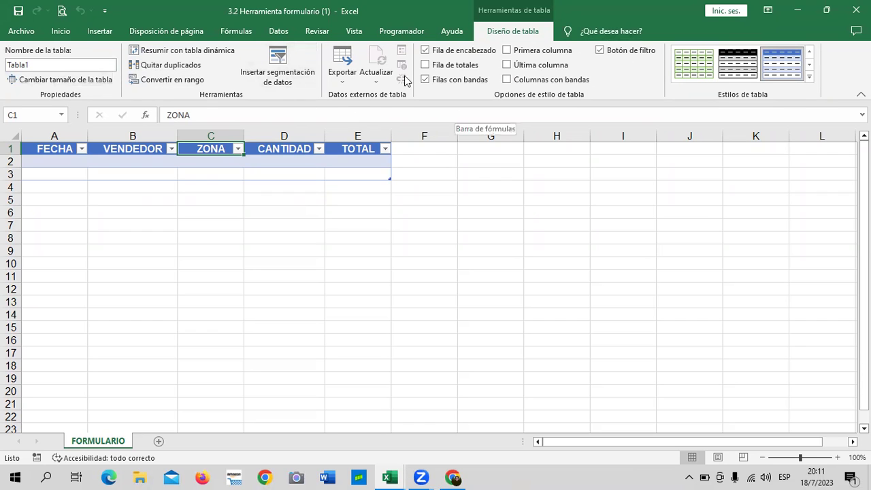
left_click(106, 11)
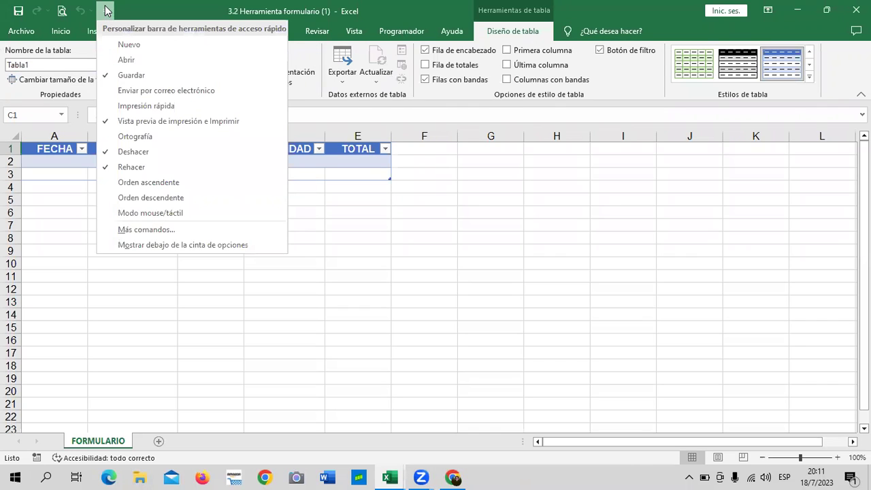
Open the full Quick Access Toolbar settings from its menu, then close them unchanged.
left_click(415, 225)
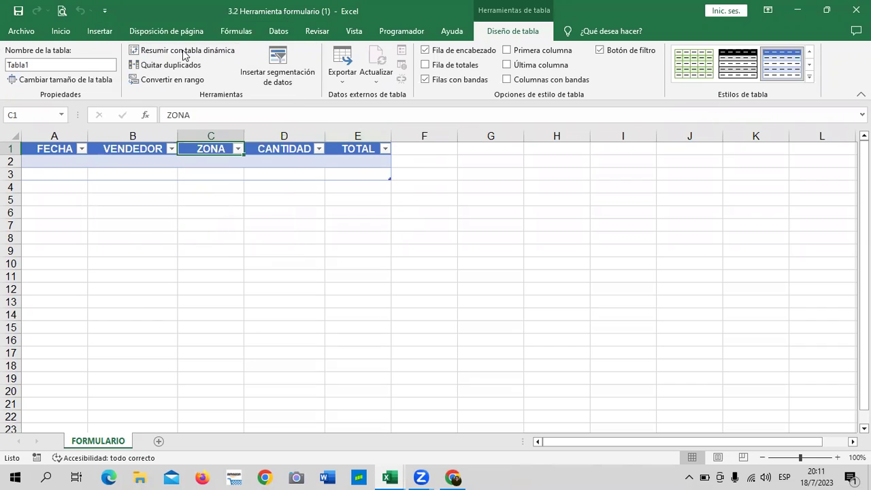
left_click(106, 11)
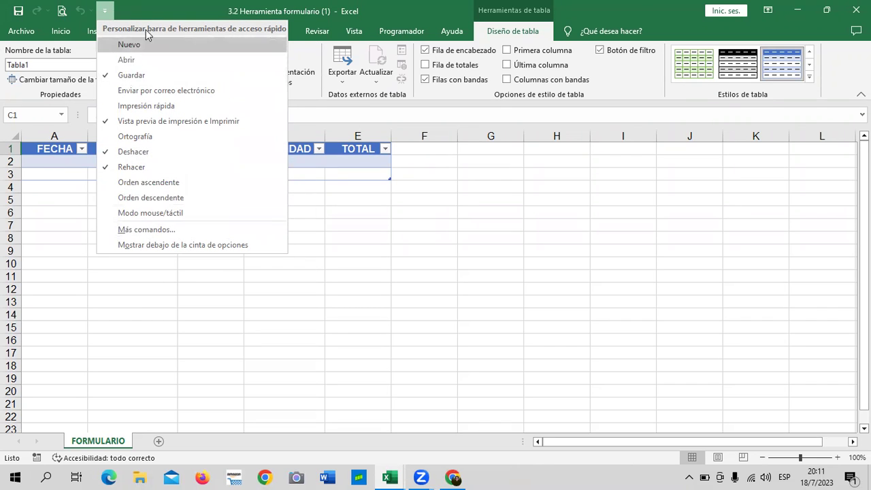
left_click(134, 231)
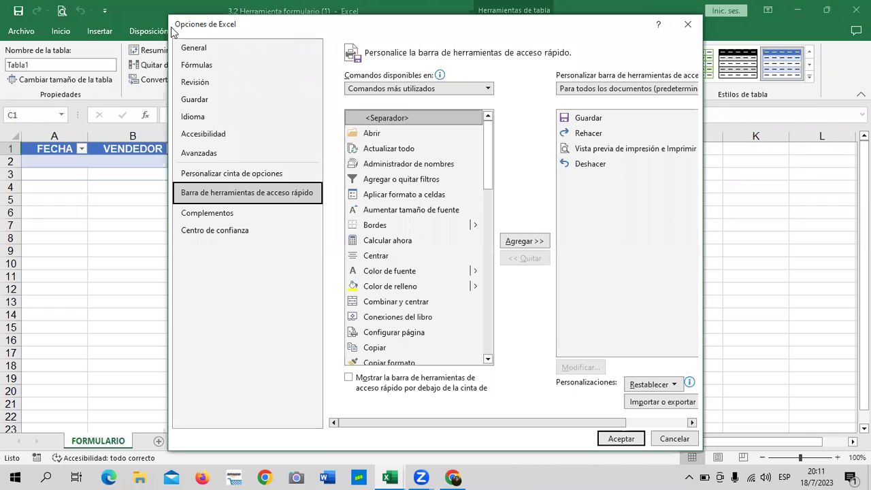
key("Escape")
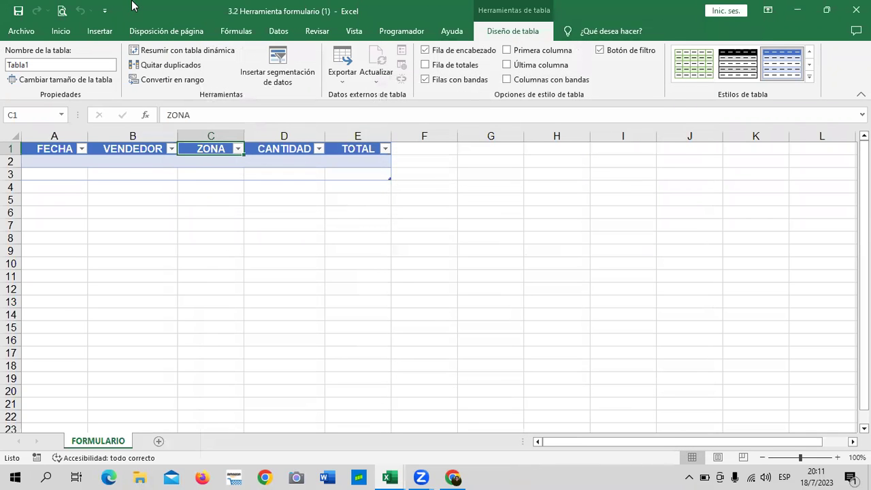
Open Opciones de Excel through Archivo > Más > Opciones and reposition the window.
left_click(29, 32)
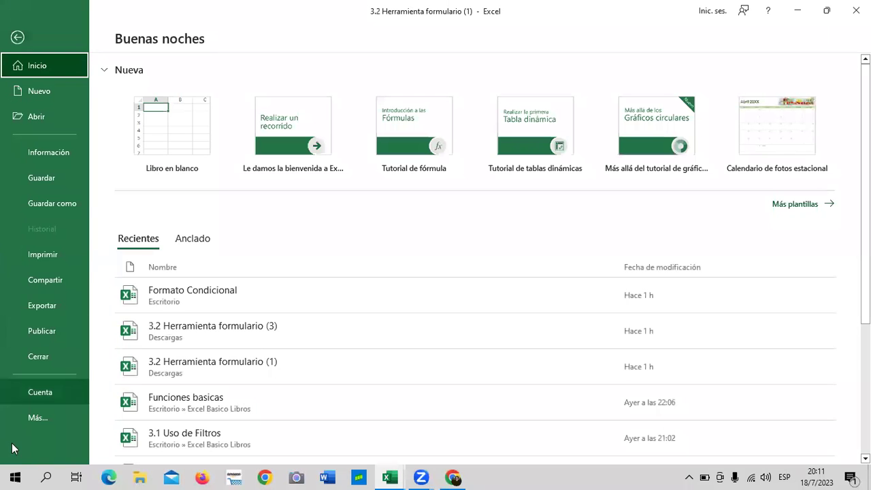
left_click(63, 421)
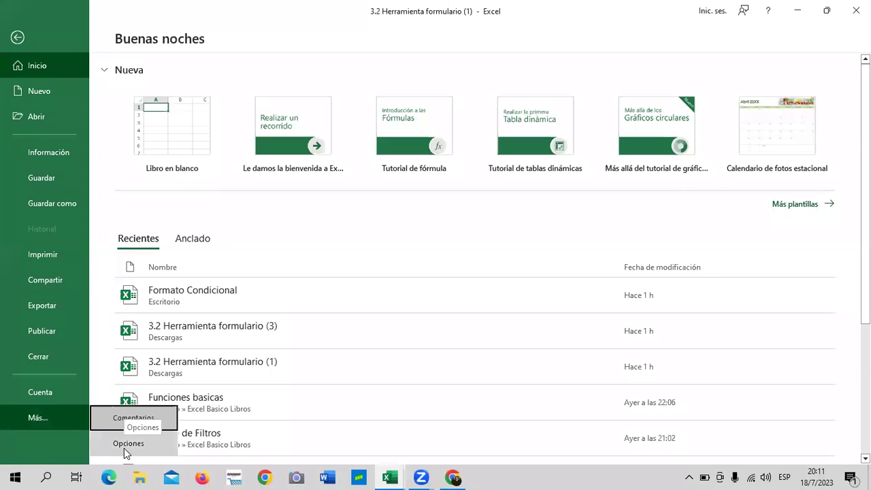
left_click(124, 444)
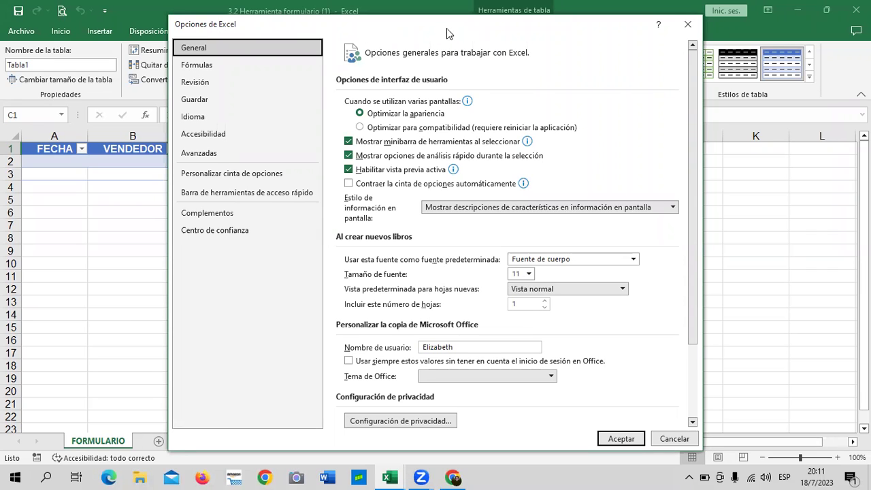
left_click_drag(447, 33, 463, 26)
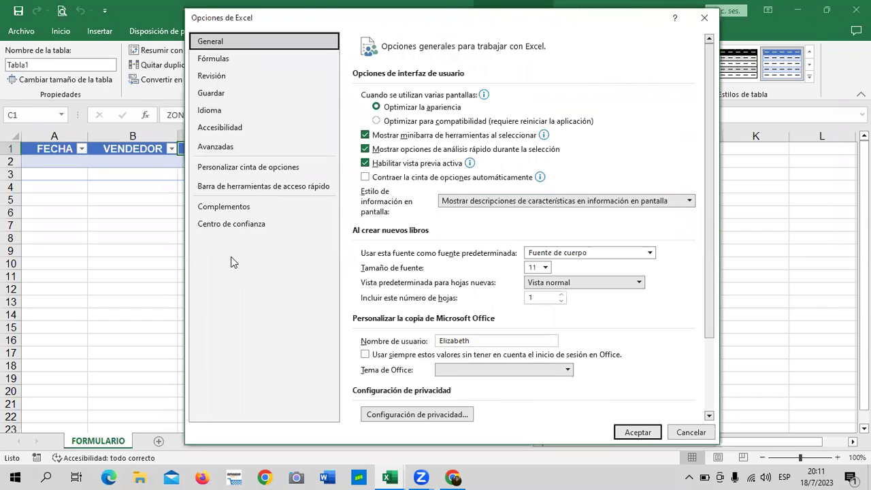
On Personalizar cinta de opciones, untick Programador to compare the ribbon, then tick it again.
left_click(242, 168)
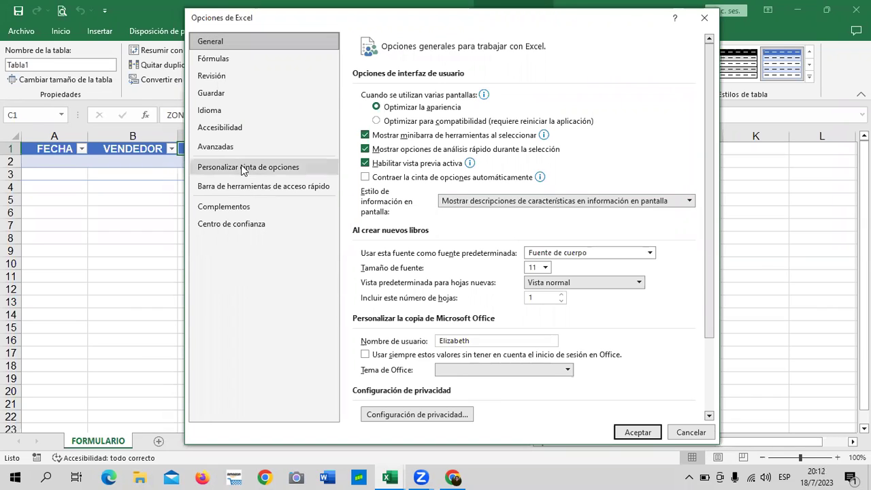
left_click(243, 168)
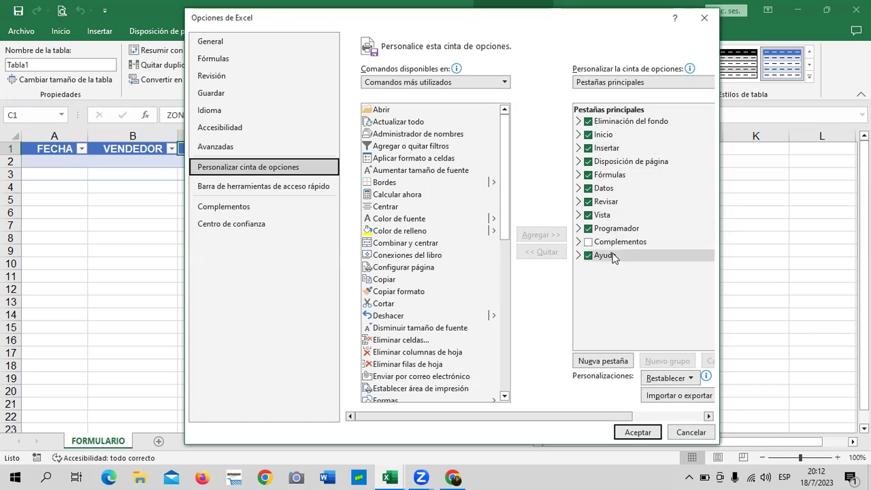
left_click(589, 230)
left_click(588, 229)
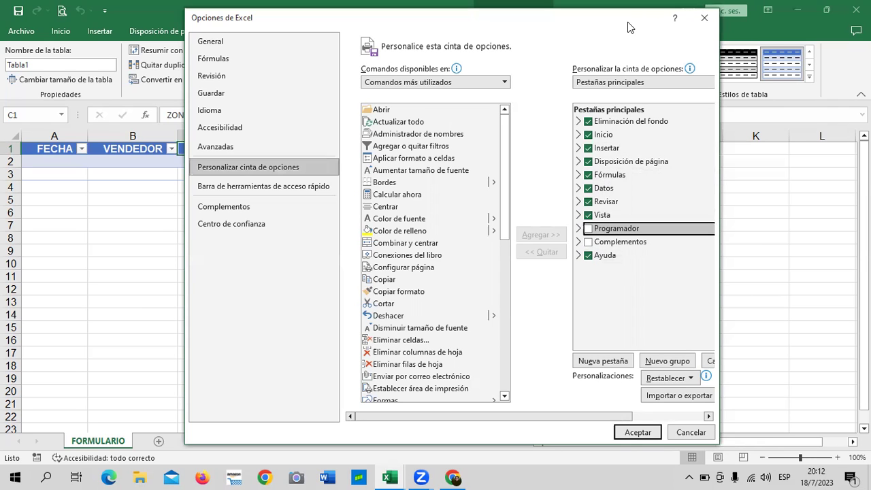
left_click_drag(646, 24, 420, 99)
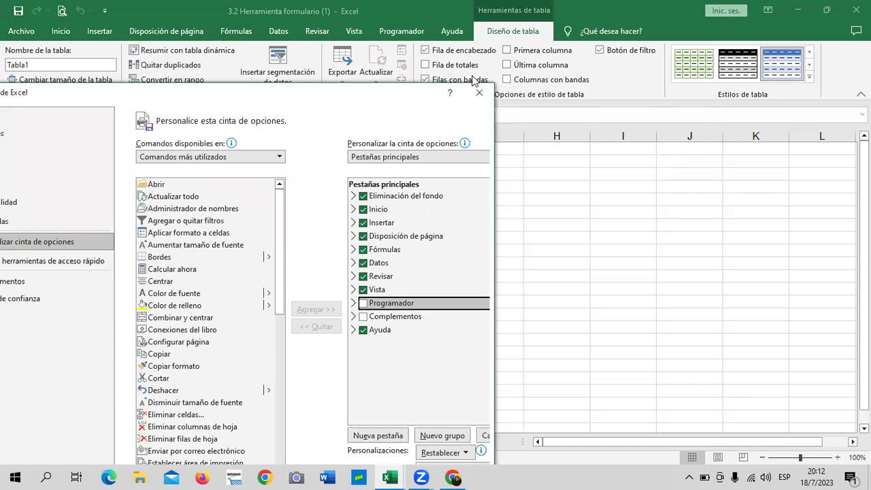
left_click_drag(306, 100, 532, 57)
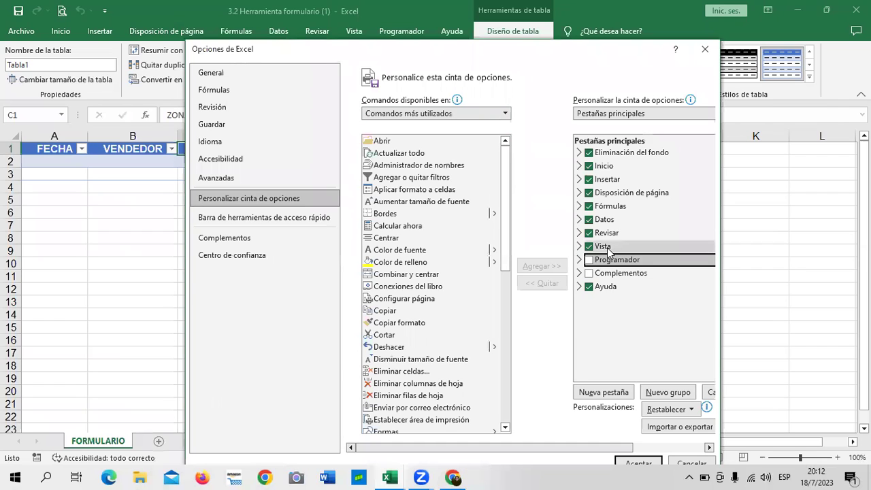
left_click(590, 260)
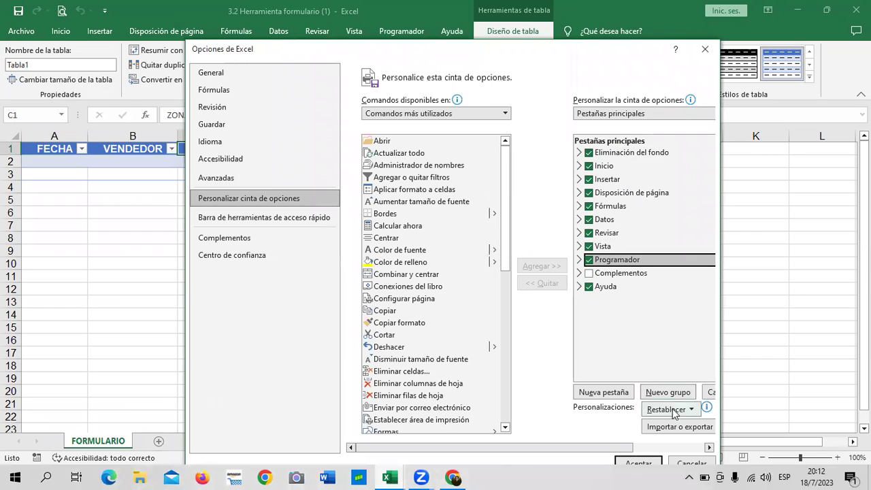
Add a Nueva pestaña below Programador and rename it to the user's first name.
left_click(593, 395)
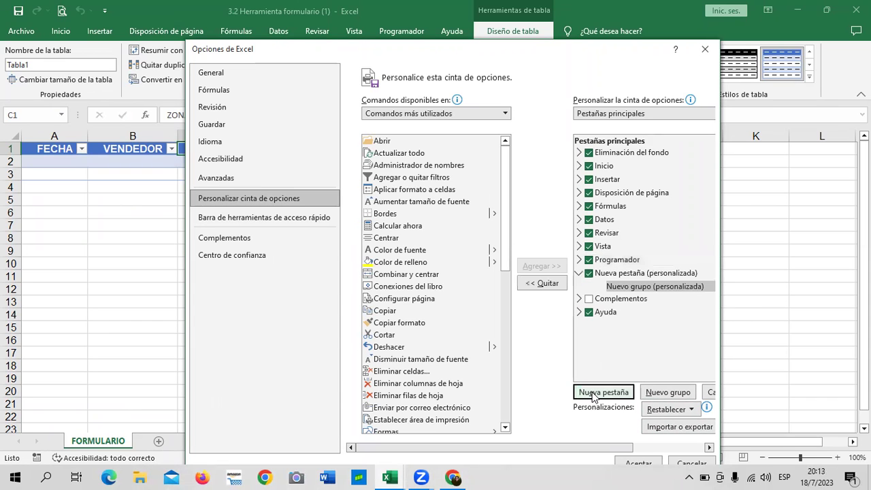
left_click(590, 278)
left_click(590, 275)
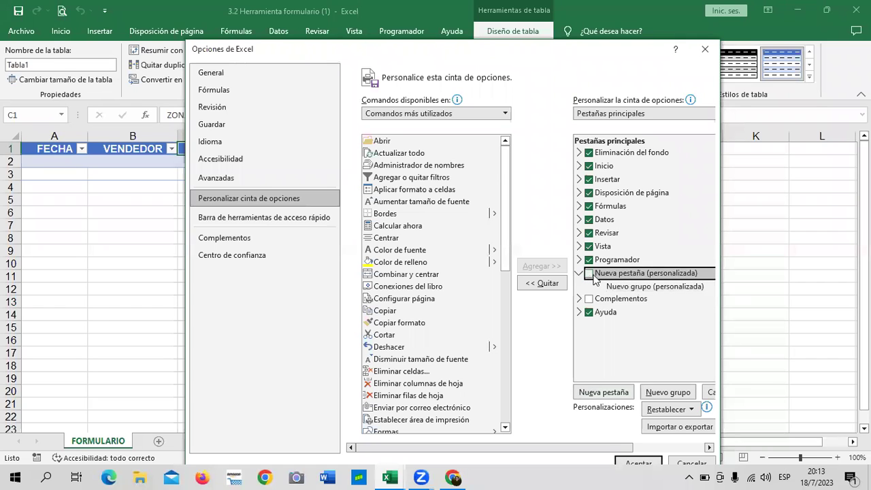
double_click(665, 275)
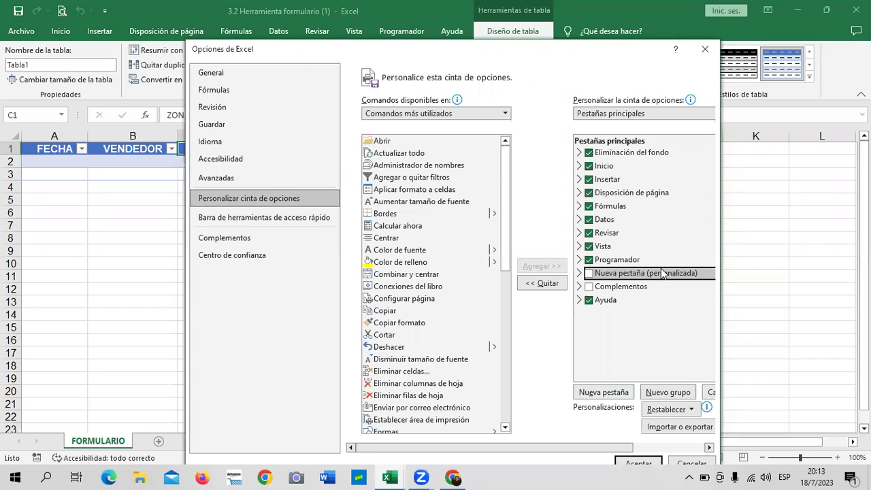
right_click(662, 272)
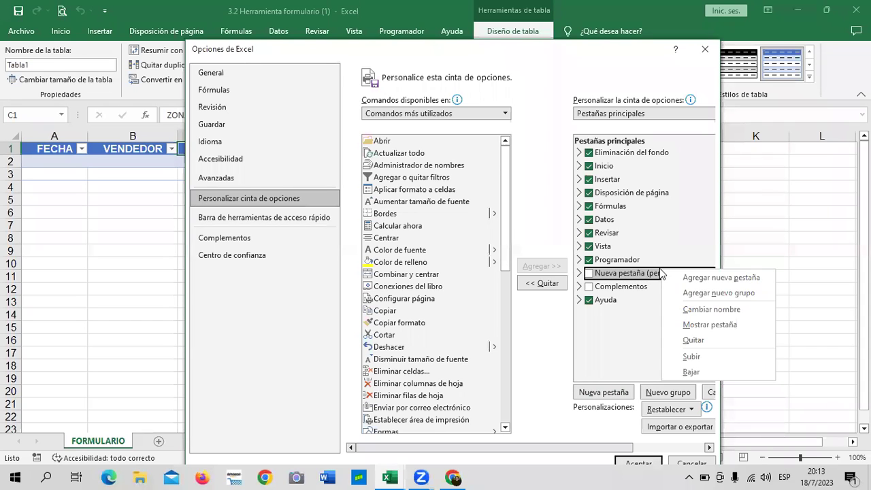
left_click(707, 310)
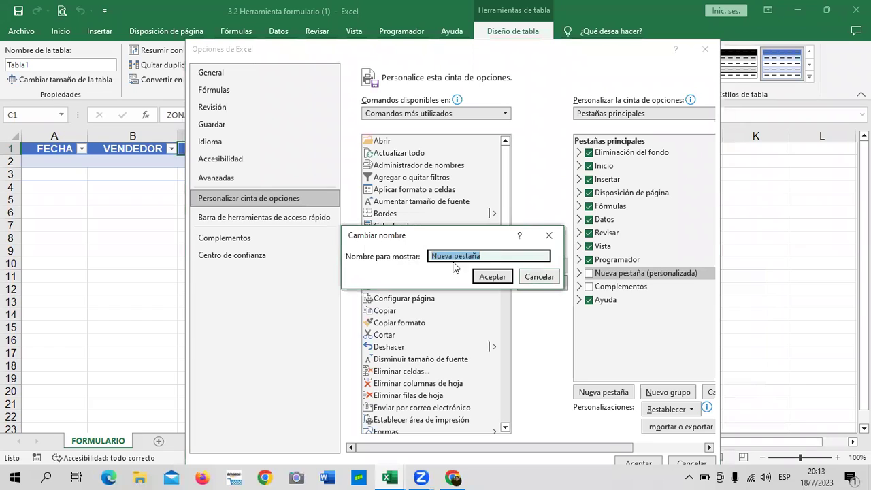
type("Eli")
type("zabeth")
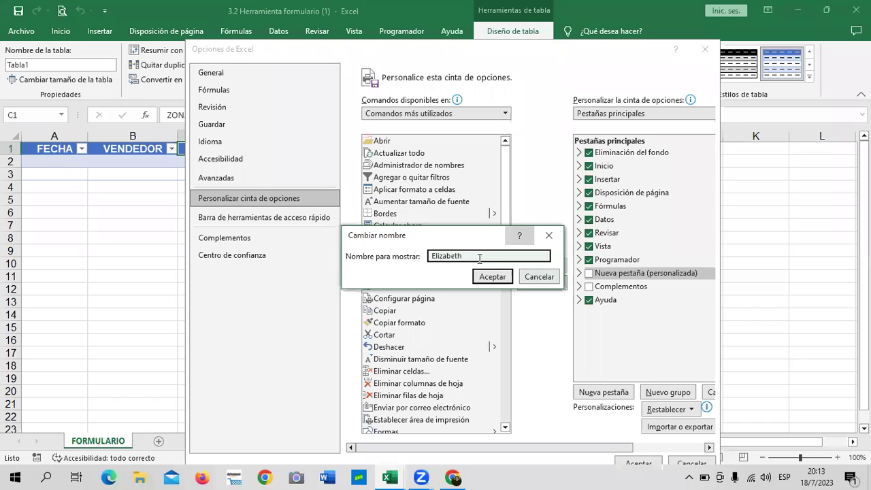
left_click(492, 277)
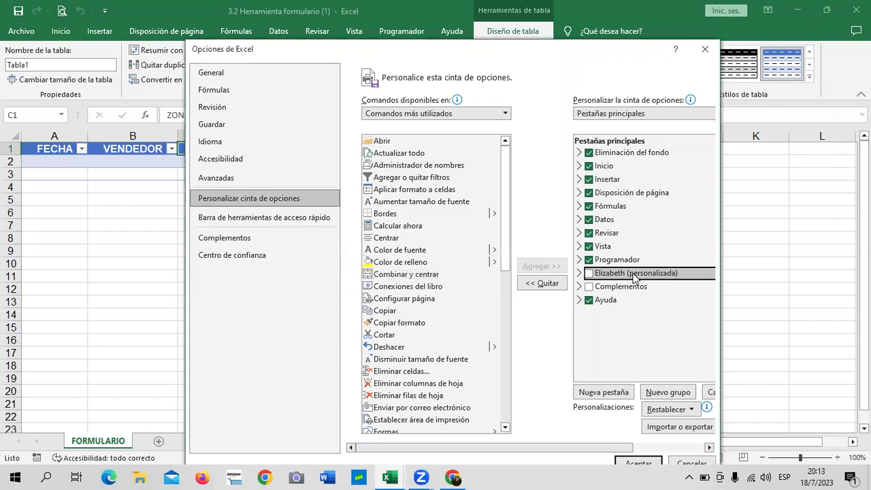
Tick the renamed custom tab and add a new group inside it.
left_click(589, 274)
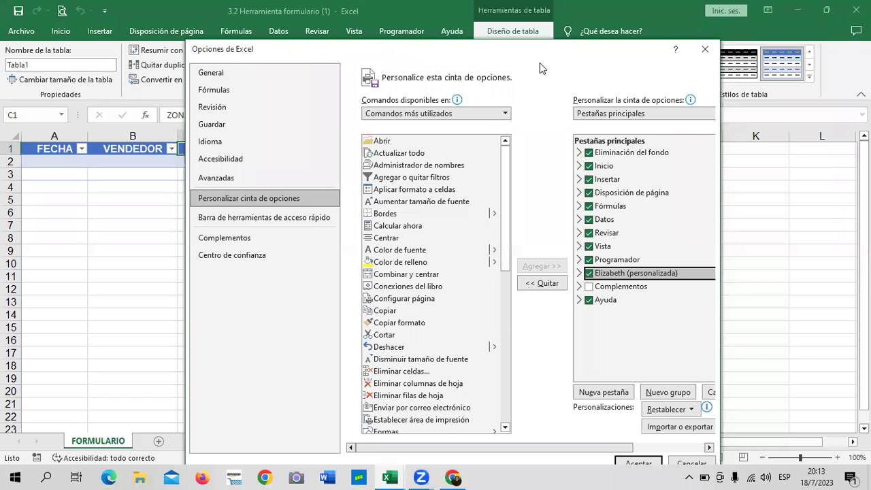
left_click_drag(539, 63, 496, 131)
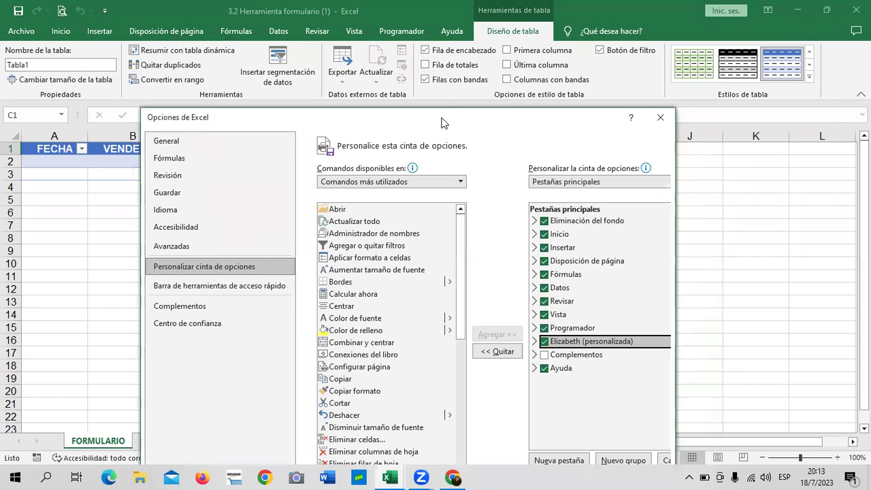
left_click_drag(443, 123, 466, 16)
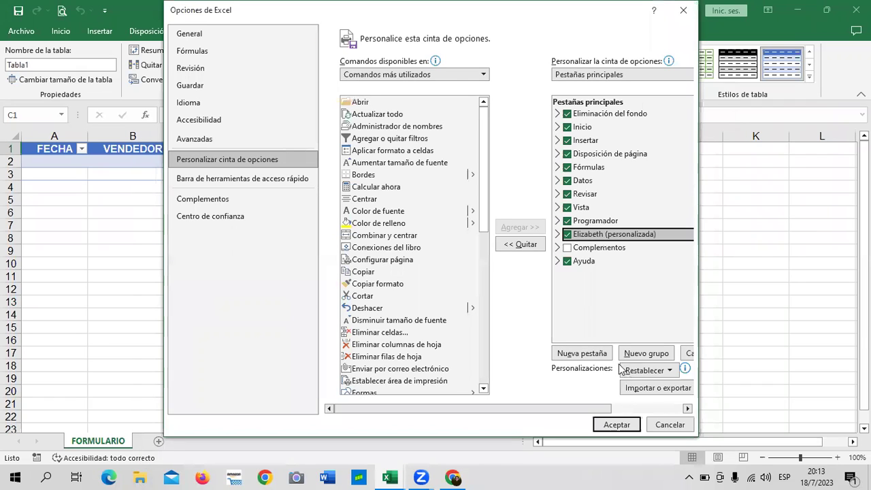
left_click_drag(608, 408, 662, 408)
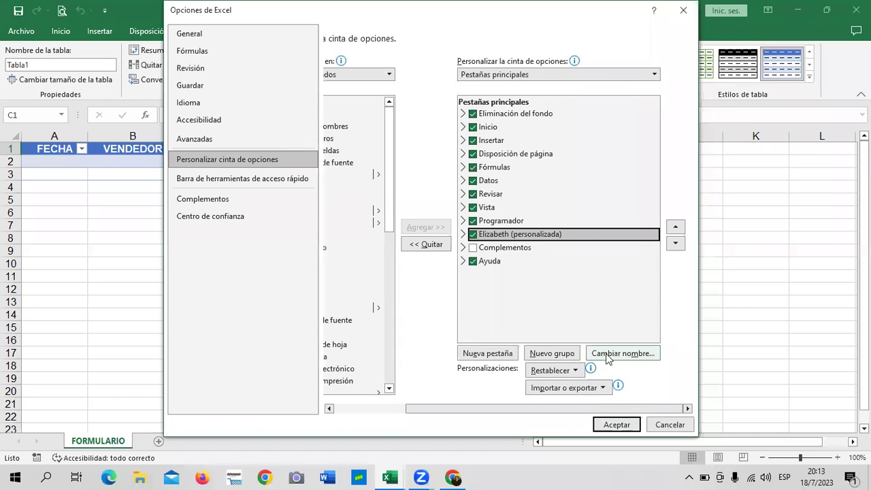
left_click(551, 353)
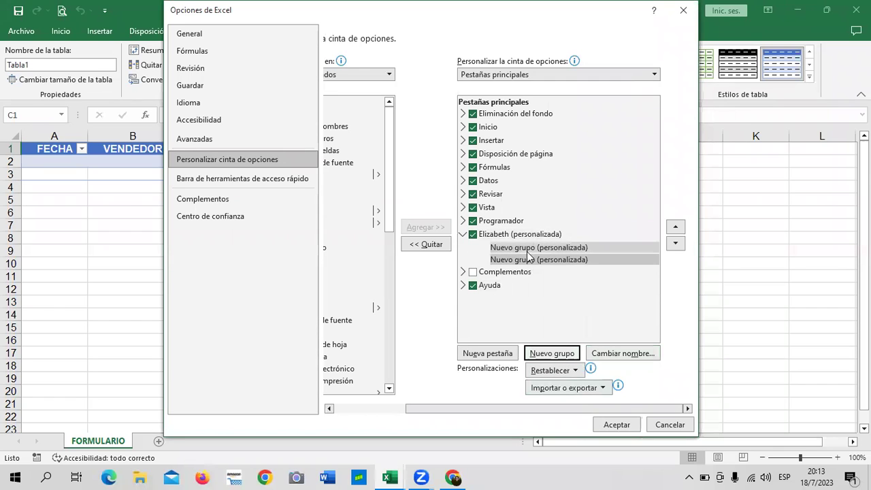
Remove the Nuevo grupo (personalizada) groups from the custom tab and Ayuda, then collapse Ayuda.
left_click(675, 243)
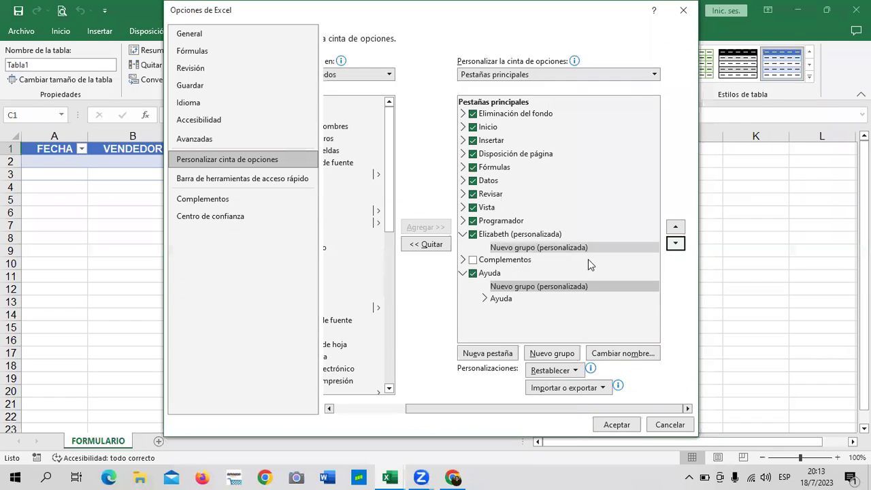
left_click(504, 248)
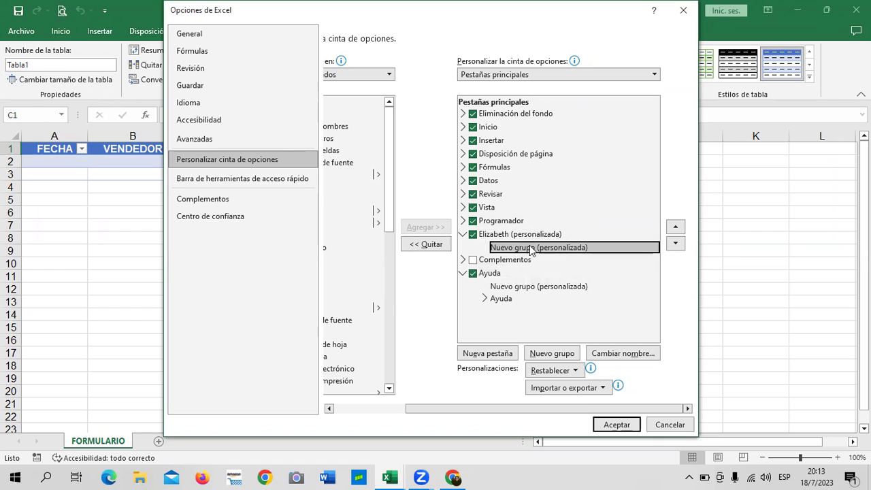
left_click(432, 247)
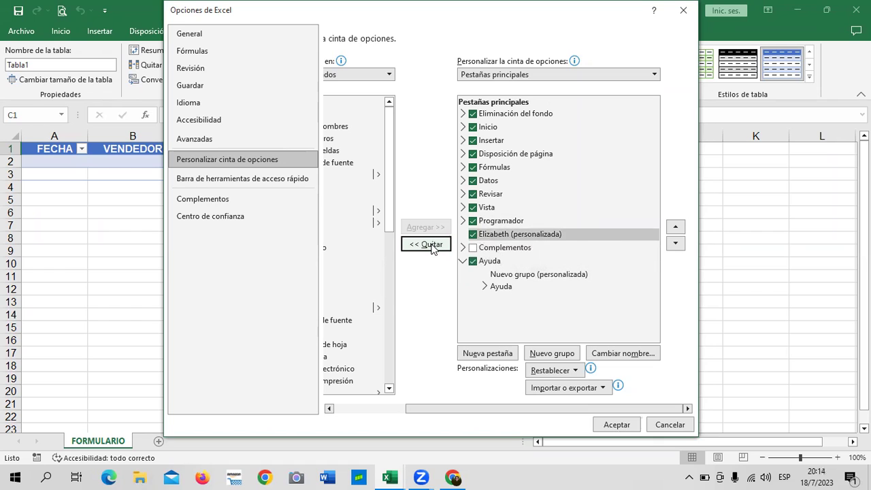
left_click(534, 274)
left_click(445, 248)
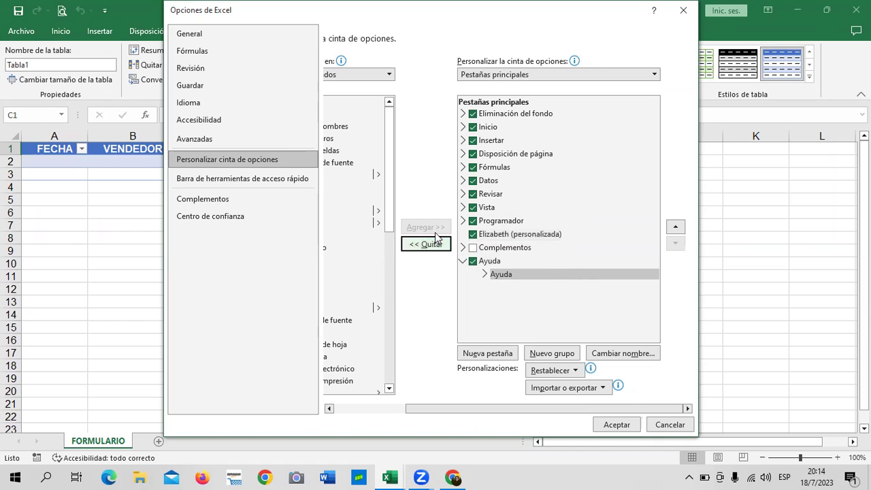
left_click(463, 261)
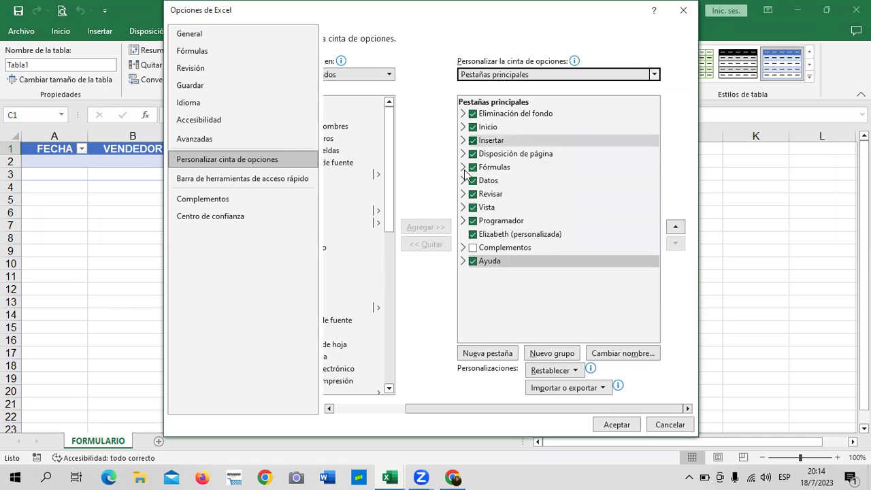
Scroll the dialog back left and open the Comandos disponibles en dropdown.
left_click_drag(573, 408, 417, 408)
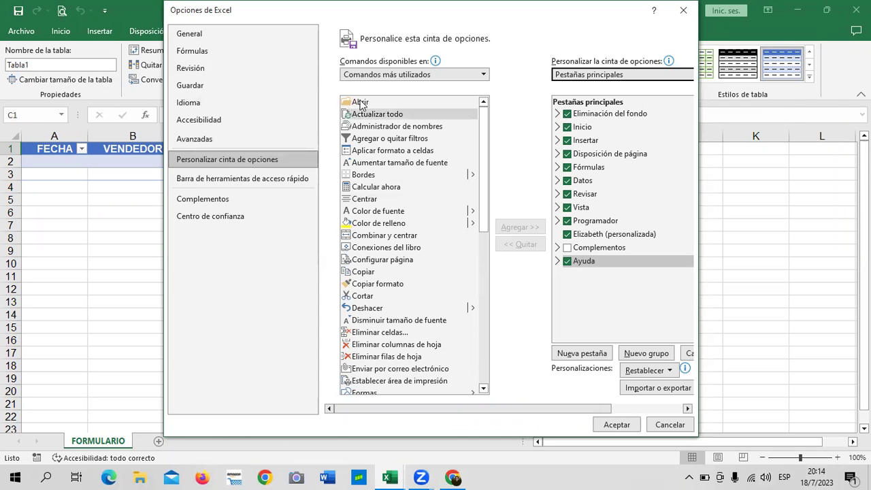
mouse_move(436, 63)
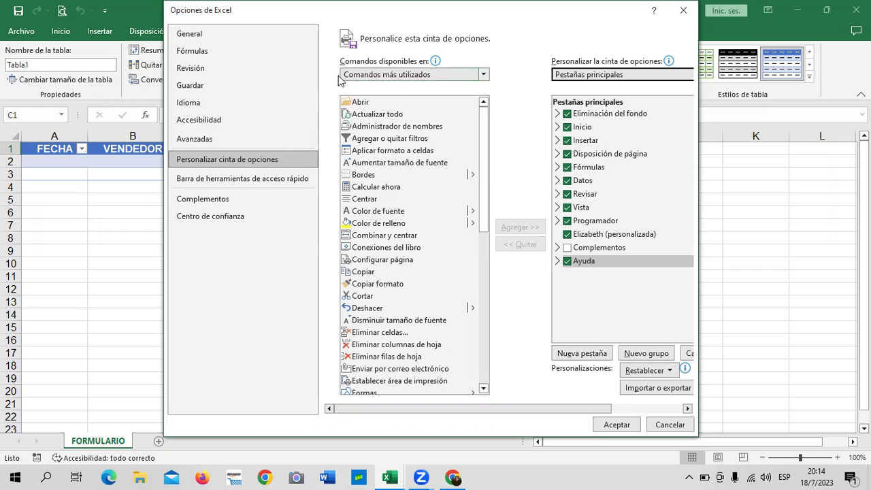
left_click(483, 76)
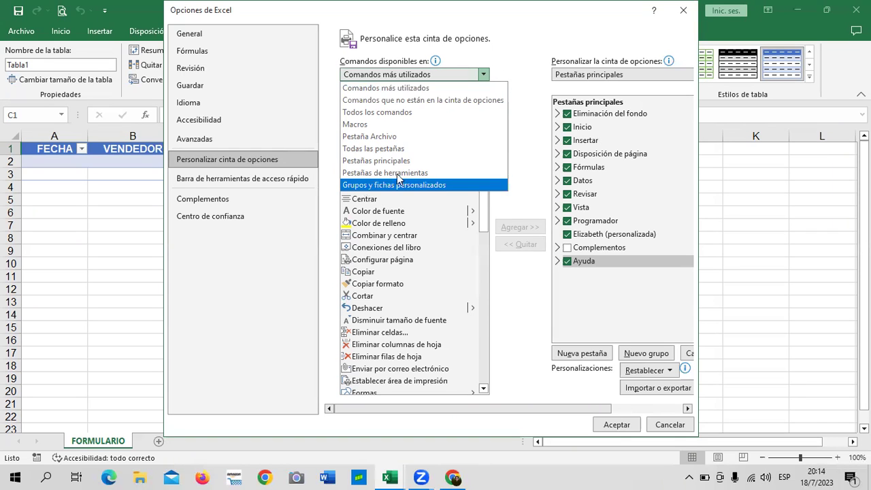
Select Formulario... from the Comandos que no están en la cinta de opciones list.
left_click(370, 101)
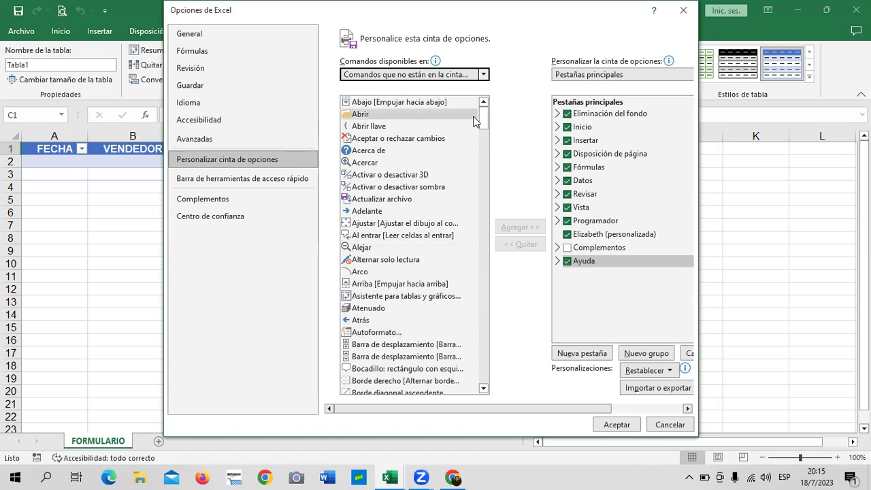
left_click_drag(483, 119, 464, 232)
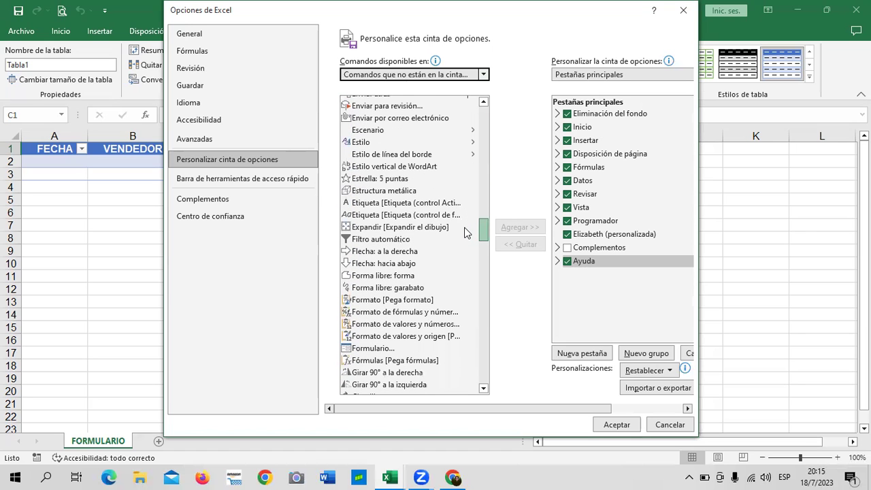
left_click(465, 228)
mouse_move(480, 244)
left_mouse_down()
mouse_move(478, 253)
mouse_move(482, 235)
left_mouse_up()
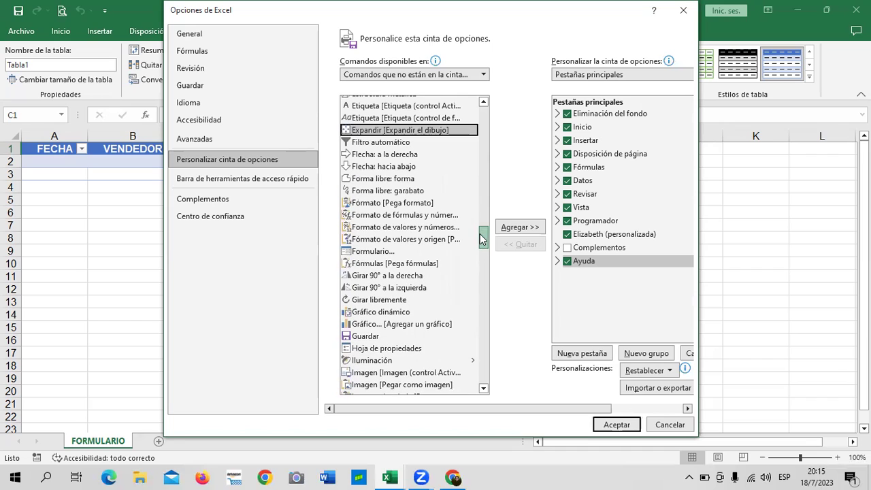
left_click(361, 253)
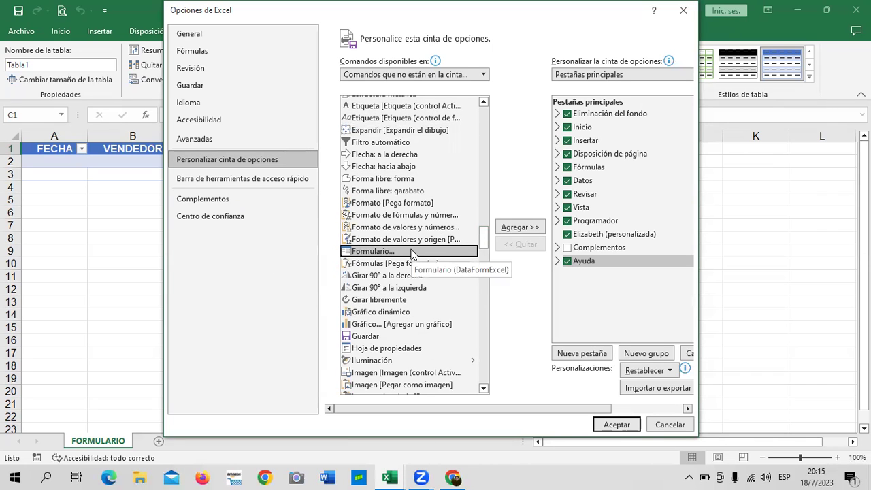
Try adding Formulario to the ribbon tab, dismiss the custom-group error, and switch to Barra de herramientas de acceso rápido.
left_click(511, 228)
left_click(453, 274)
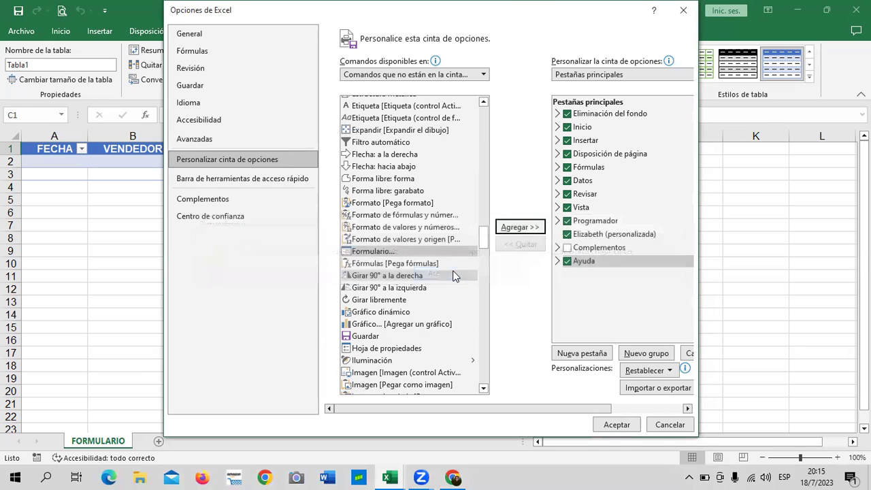
left_click(366, 253)
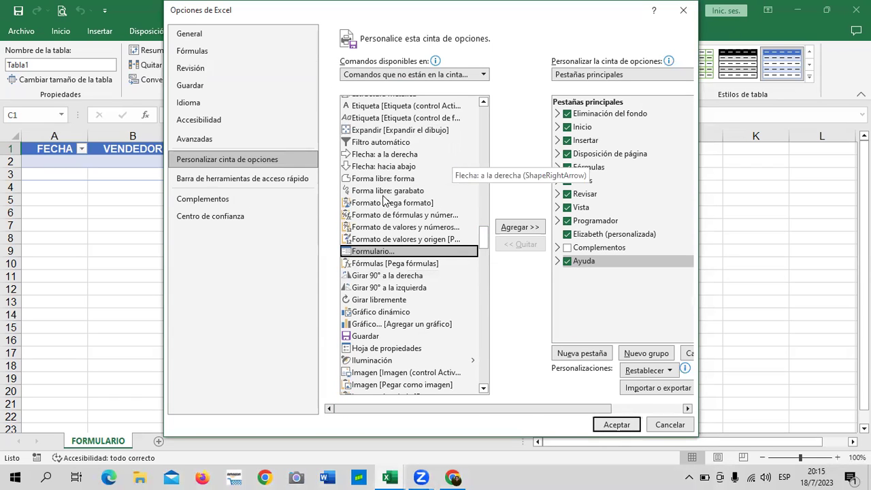
left_click(251, 179)
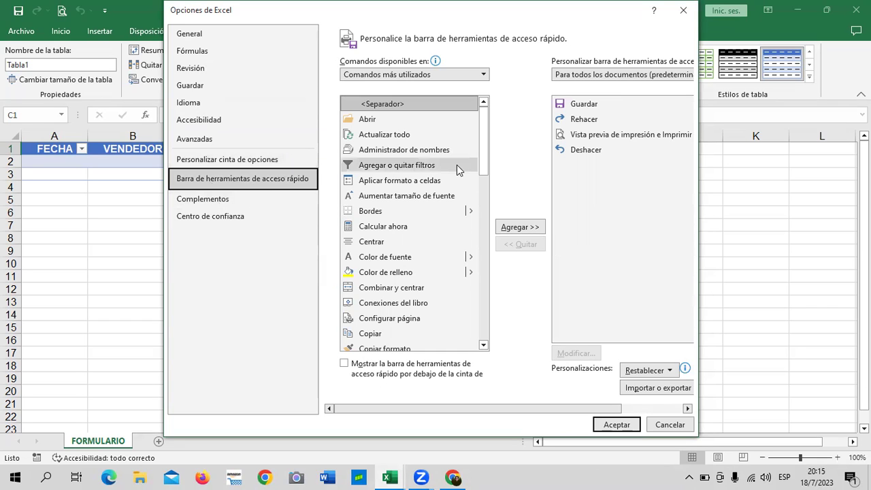
Add Formulario... from Comandos que no están en la cinta de opciones to the Quick Access Toolbar list.
left_click(482, 75)
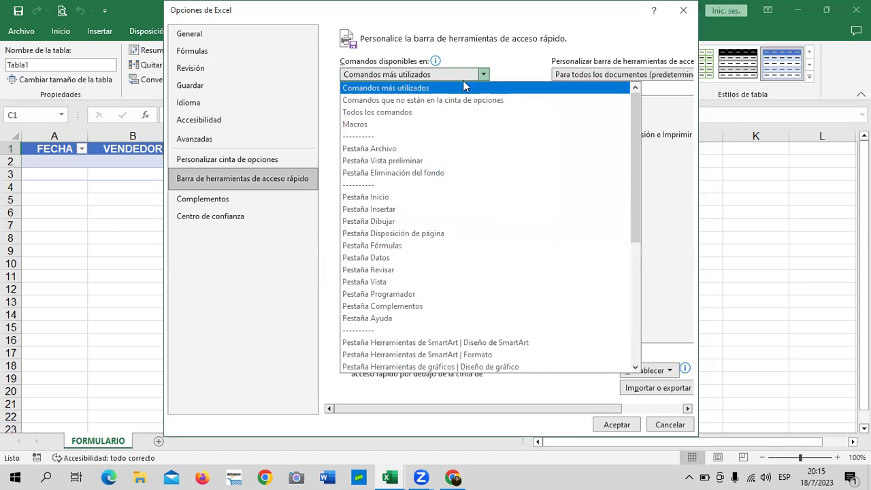
left_click(451, 100)
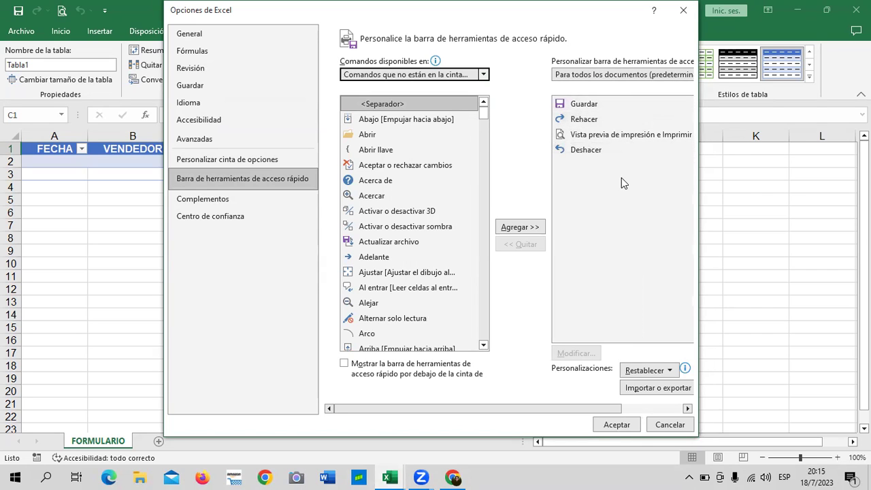
left_click_drag(479, 115, 485, 228)
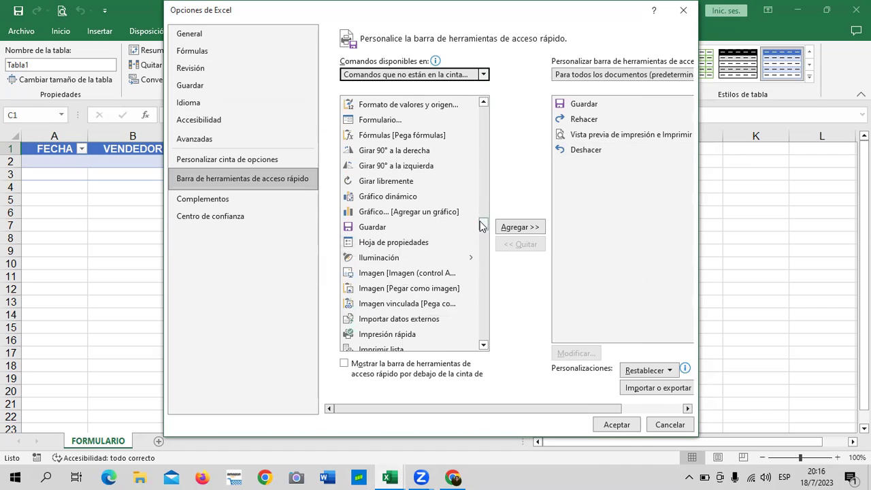
left_click(392, 121)
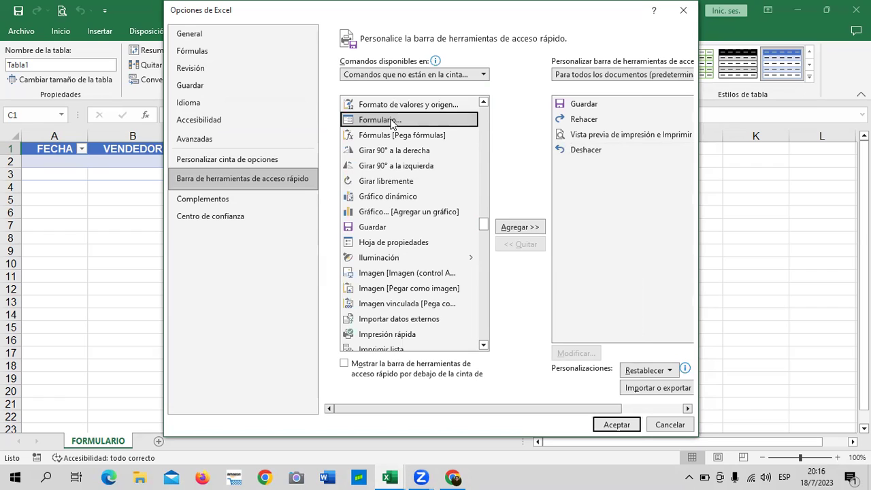
left_click(506, 231)
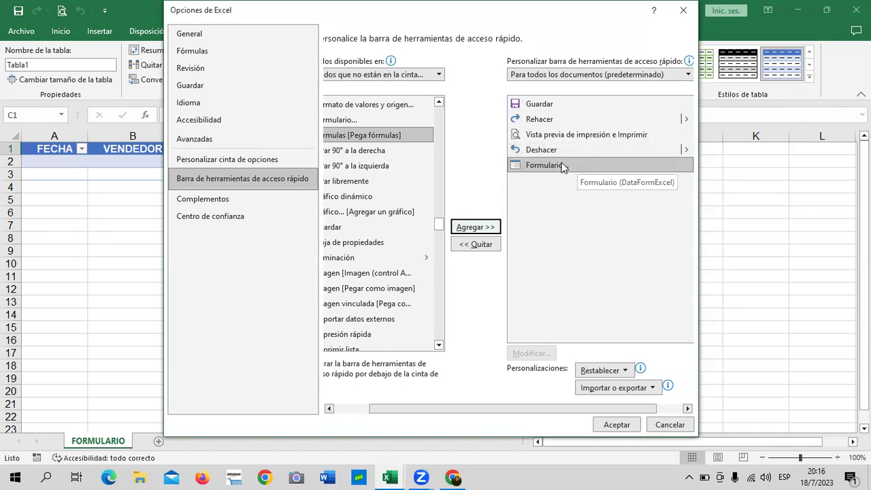
Apply the options and try Formulario from an empty cell, dismissing the range warning.
left_click(617, 424)
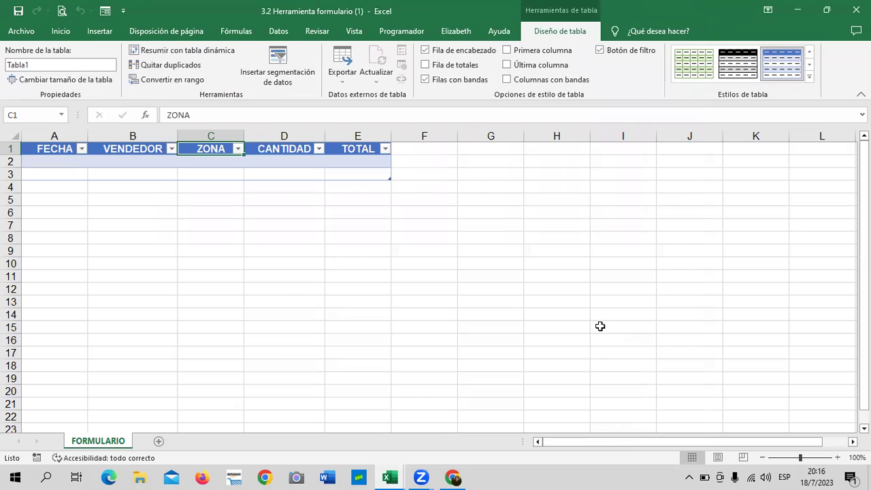
left_click(652, 300)
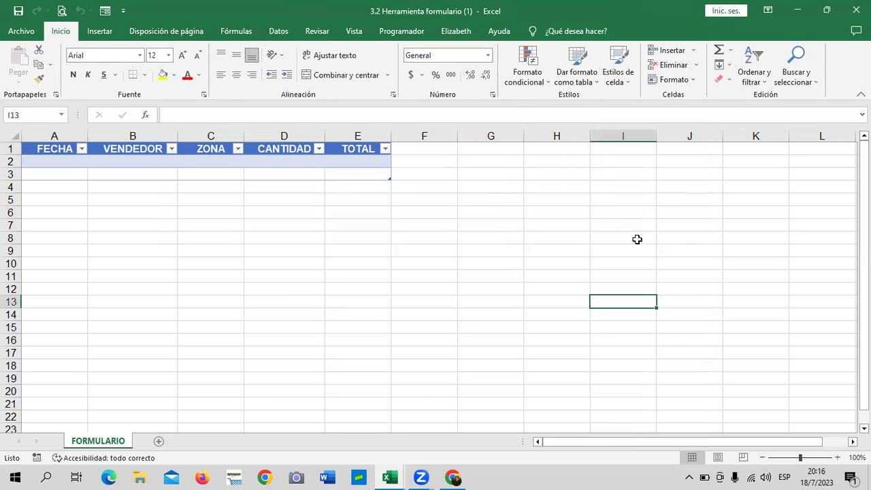
left_click(107, 12)
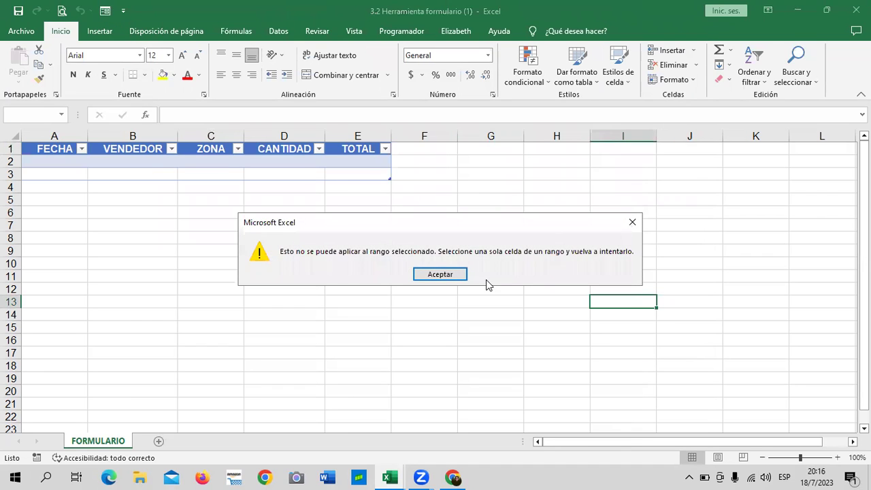
left_click(453, 274)
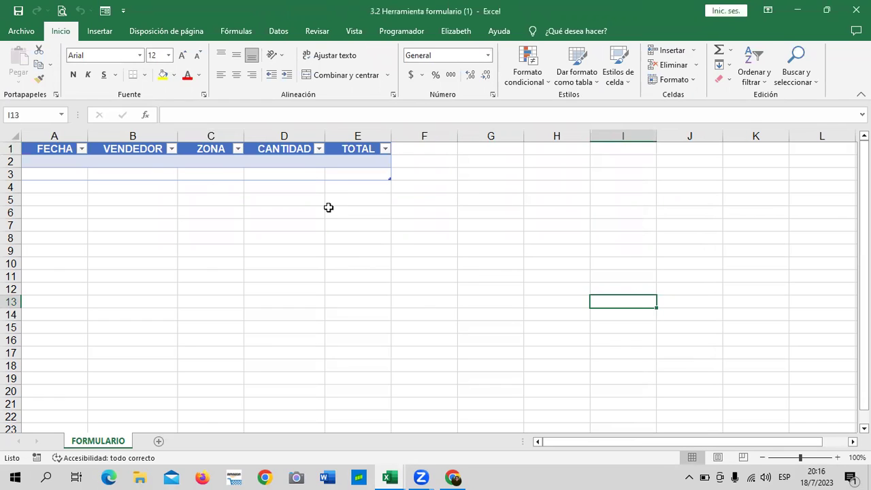
Select ZONA header cell C1 inside the table and open the Formulario data form.
left_click(529, 214)
left_click(211, 149)
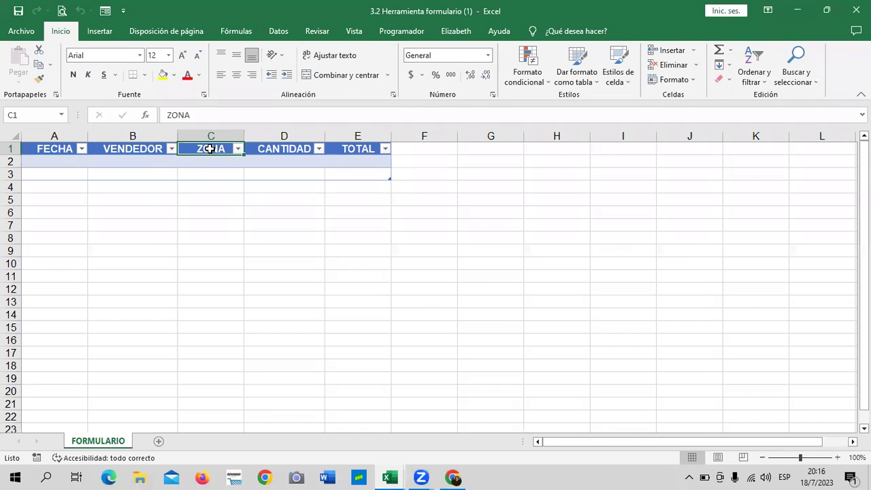
left_click(360, 252)
left_click(228, 158)
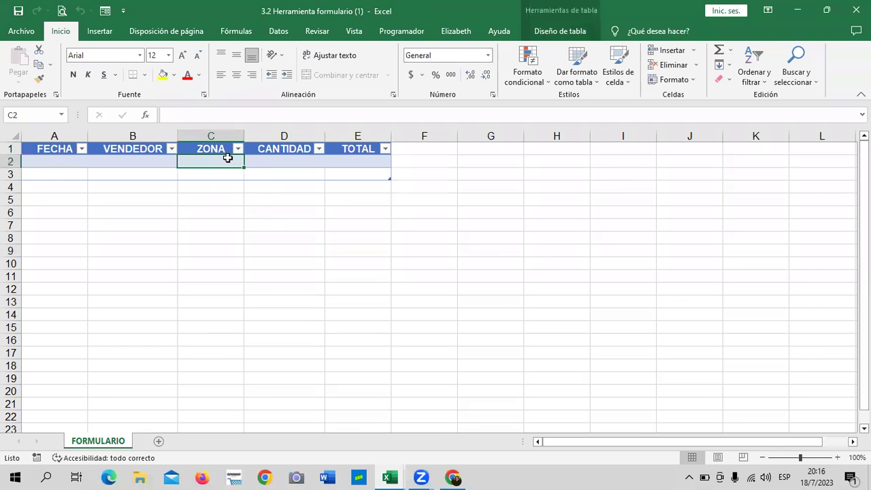
left_click(213, 150)
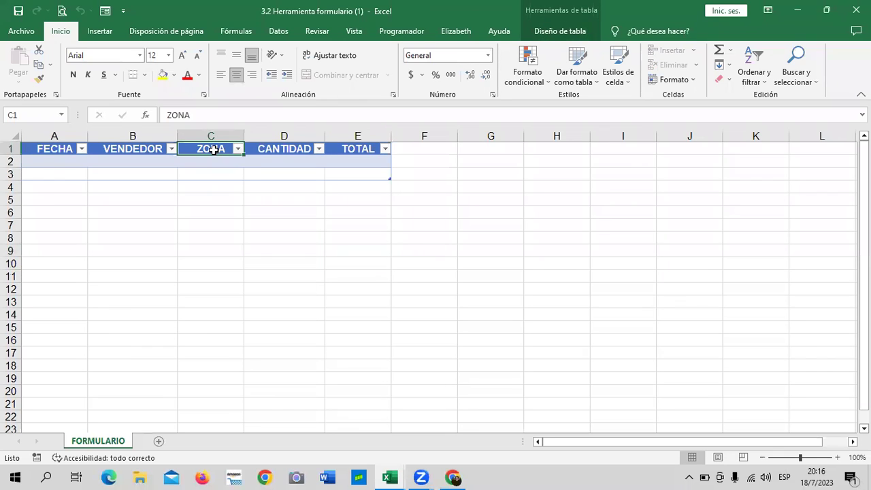
left_click(104, 12)
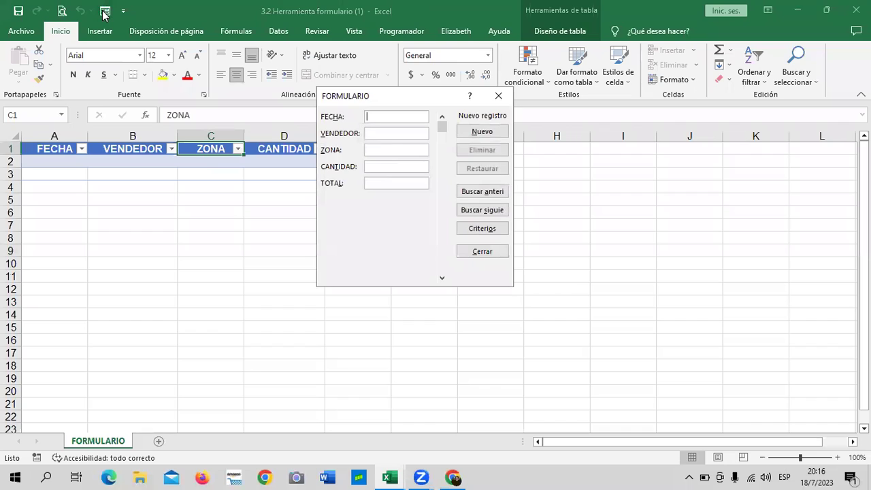
Move the FORMULARIO data form off the table, then close it.
left_click_drag(422, 107, 490, 179)
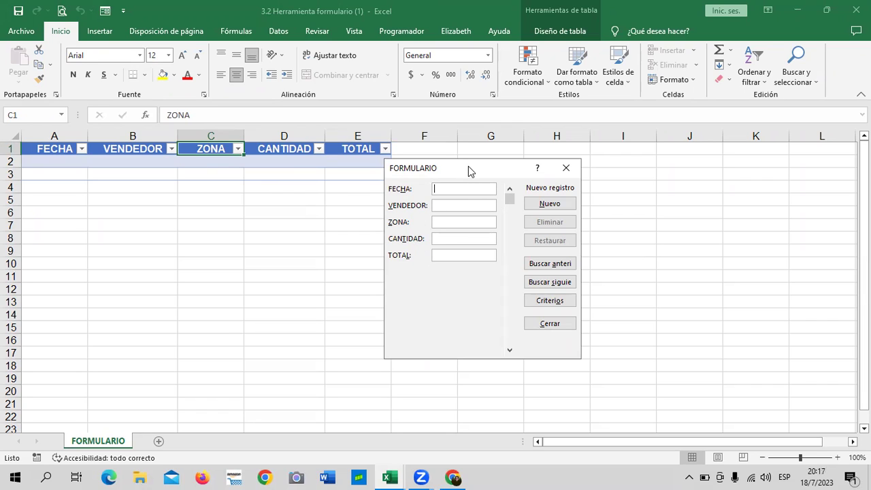
left_click_drag(467, 169, 456, 180)
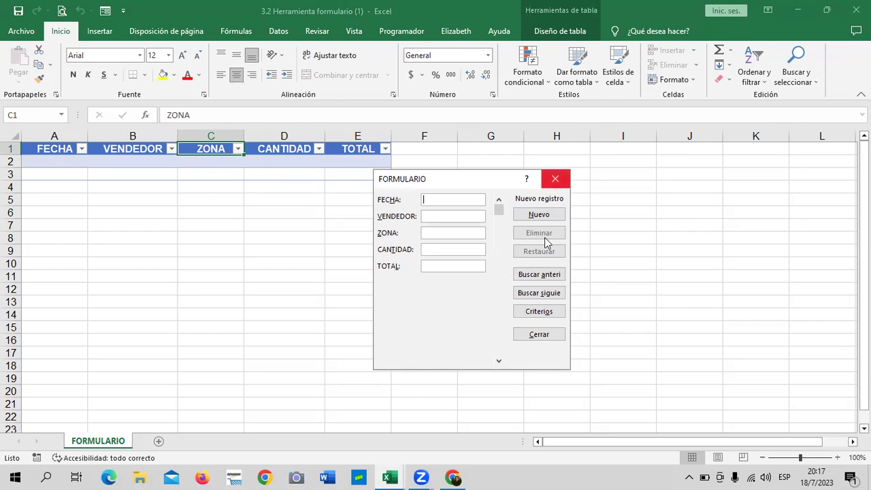
left_click(549, 334)
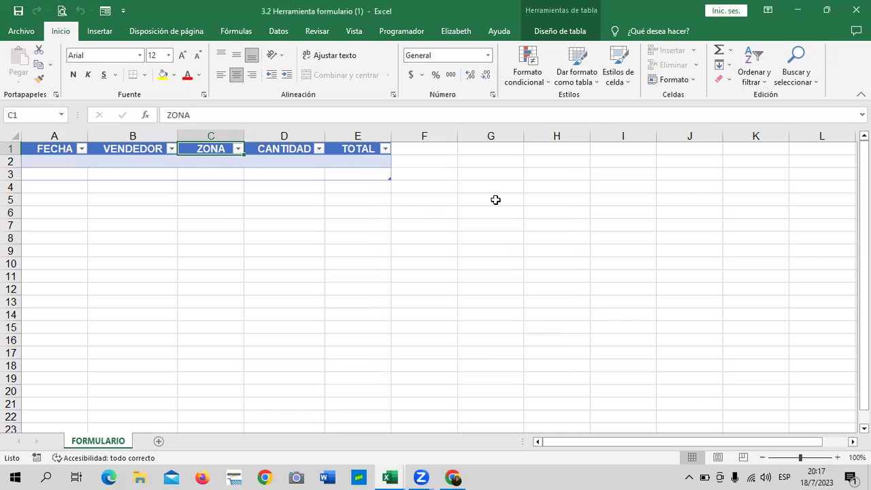
left_click(332, 262)
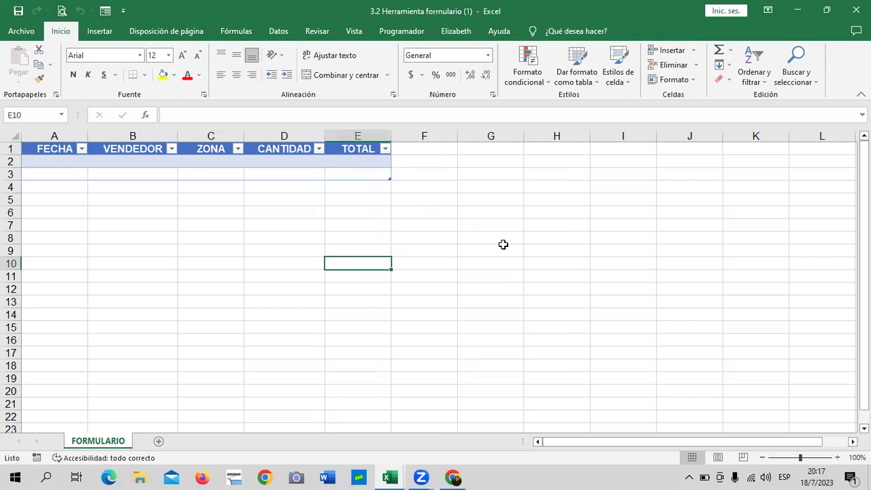
left_click(456, 31)
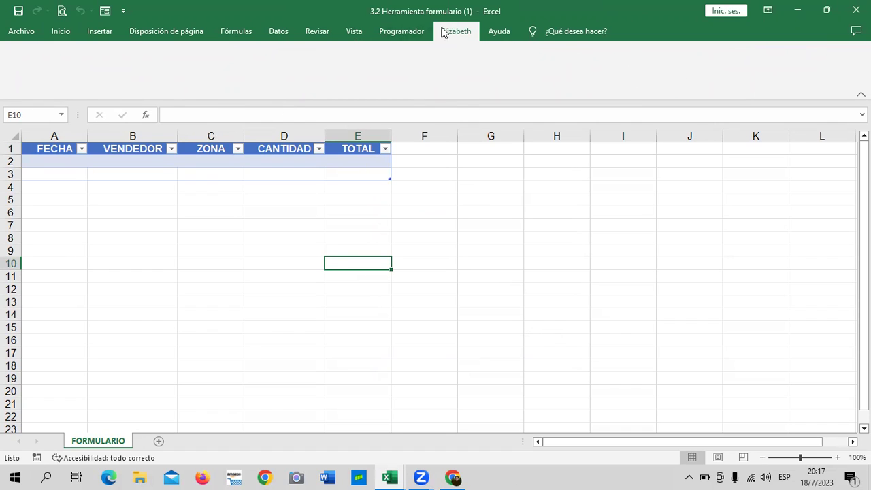
left_click(62, 32)
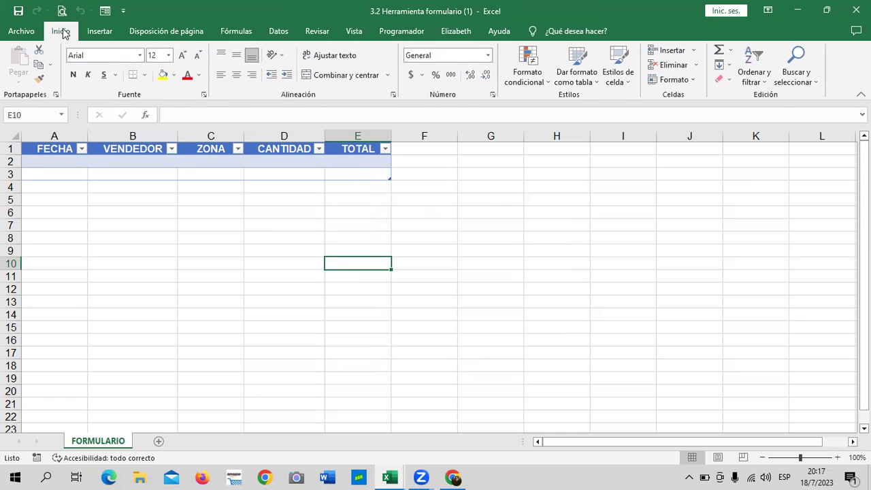
left_click(103, 11)
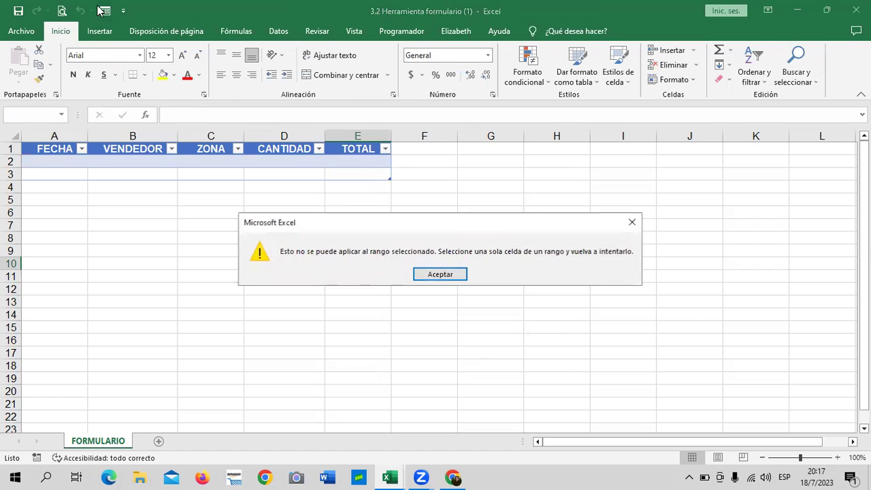
left_click(447, 273)
left_click(277, 154)
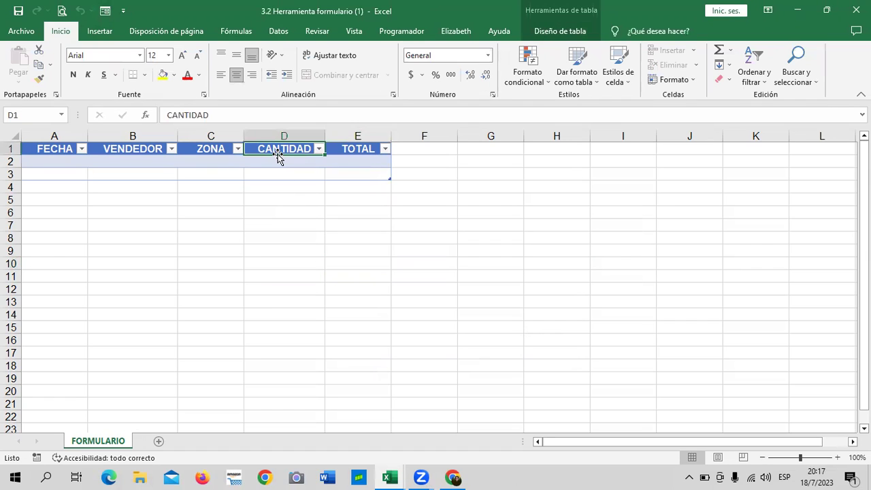
left_click(103, 10)
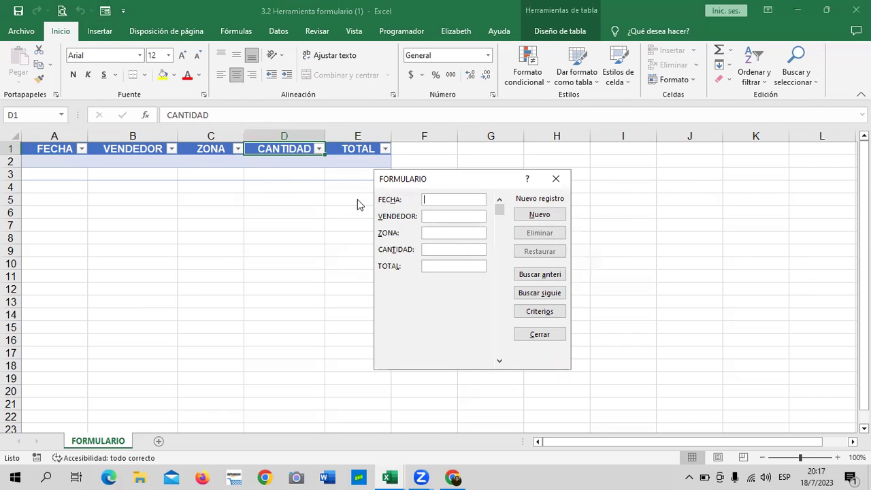
left_click(556, 179)
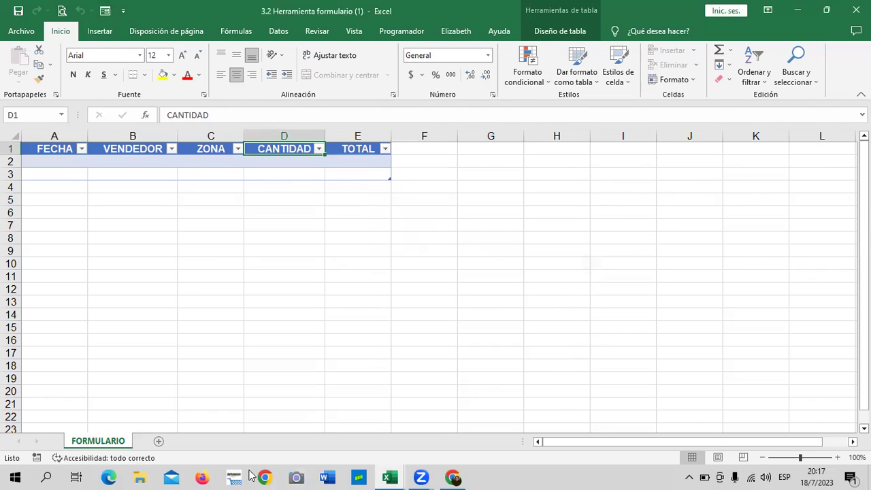
Add a new Hoja1 sheet and enter the header FECHA in B1 in capitals.
left_click(158, 443)
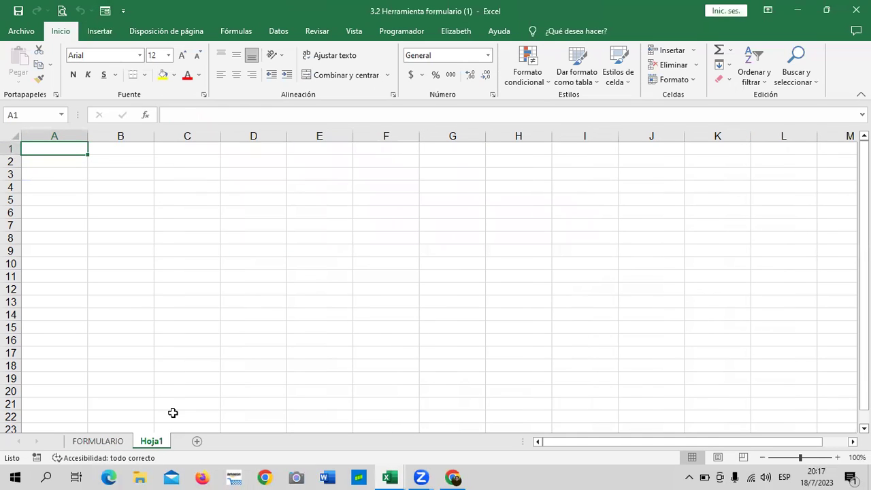
left_click(93, 442)
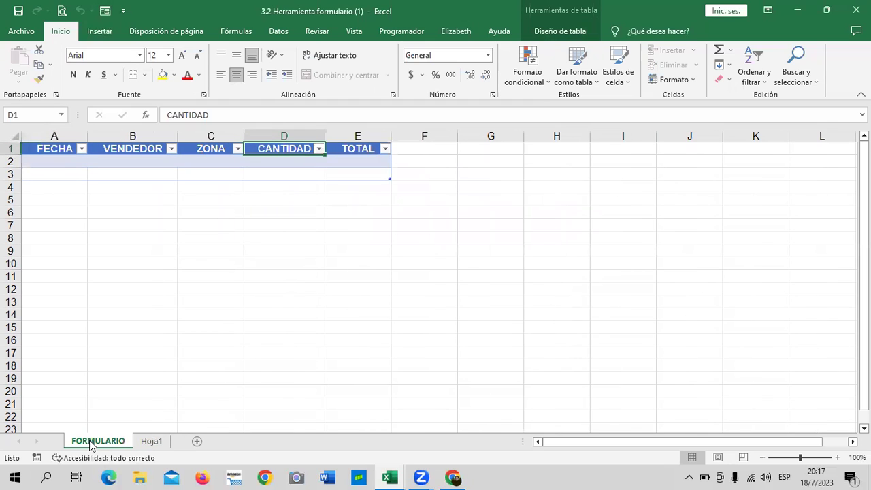
left_click(151, 443)
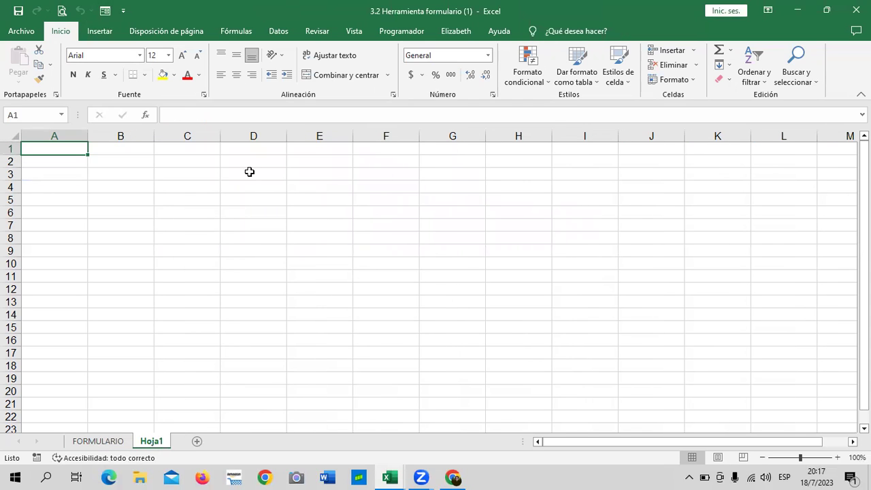
left_click(120, 146)
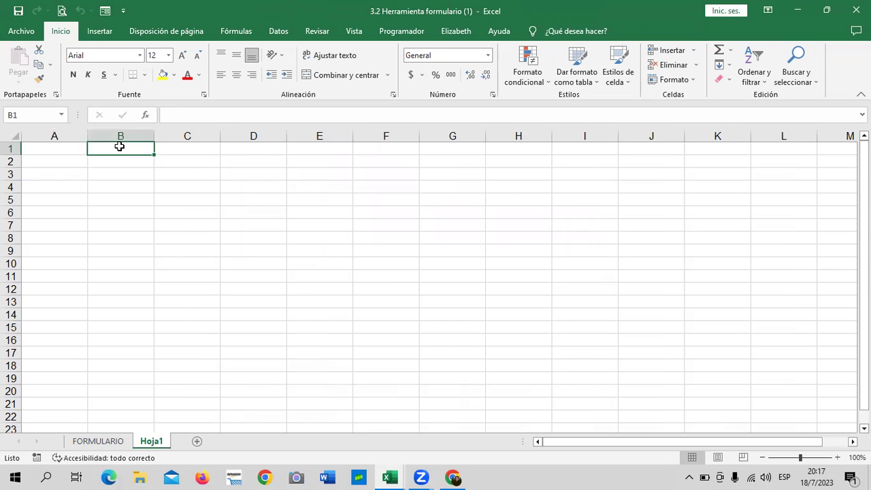
type("fecha")
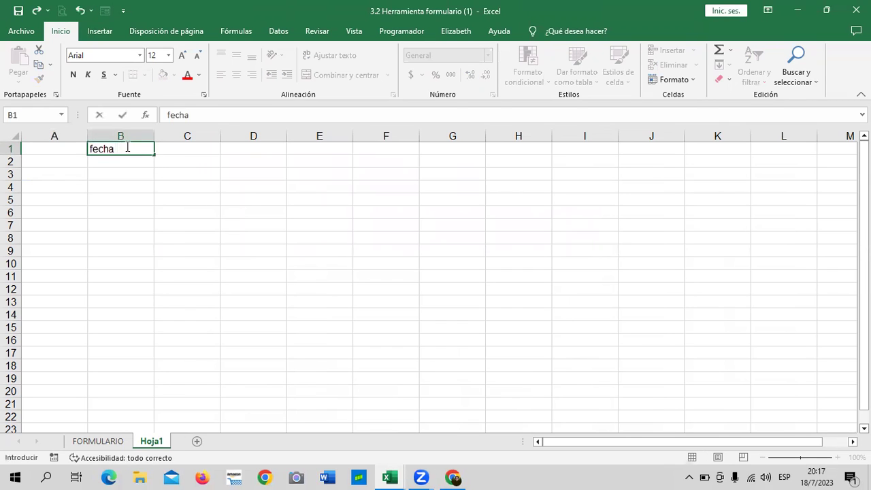
key("Caps_Lock")
key("BackSpace")
key("BackSpace")
key("BackSpace")
type("3EC")
key("BackSpace")
key("BackSpace")
key("BackSpace")
key("Tab")
Enter headers VENDEDOR in C1 and ZONA in D1, checking against FORMULARIO.
type("VEND")
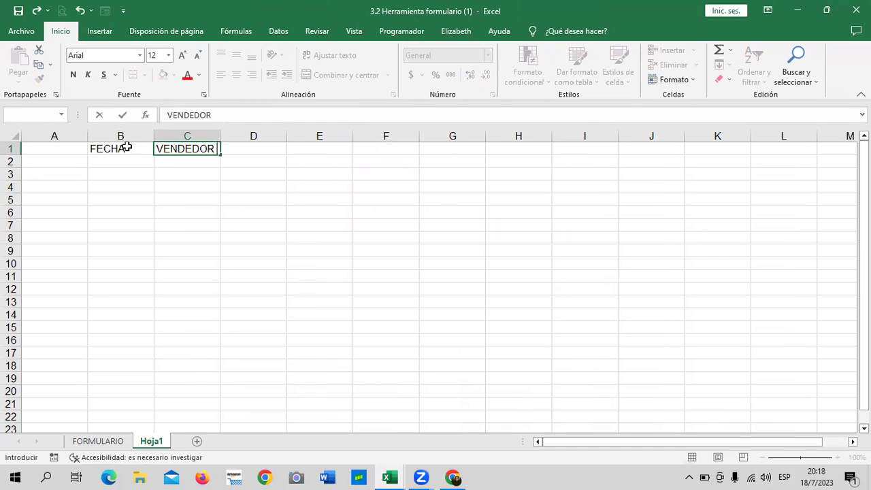
key("Tab")
type("ZO")
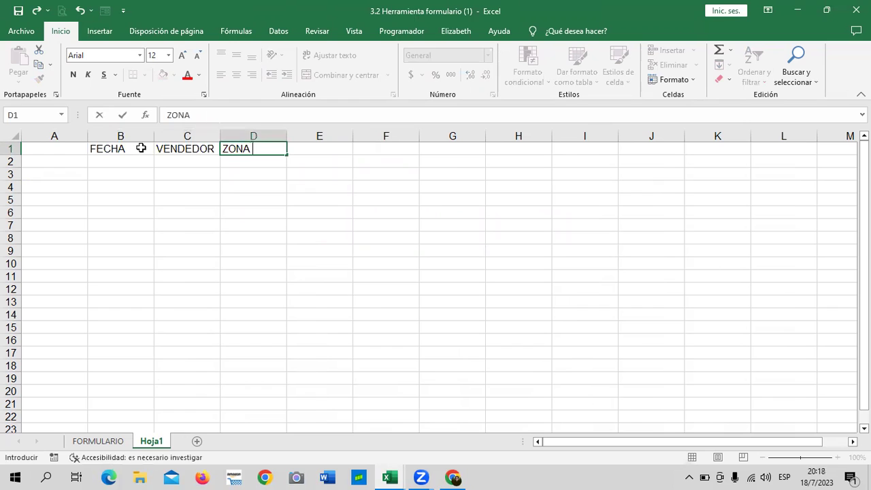
left_click(364, 316)
left_click(117, 441)
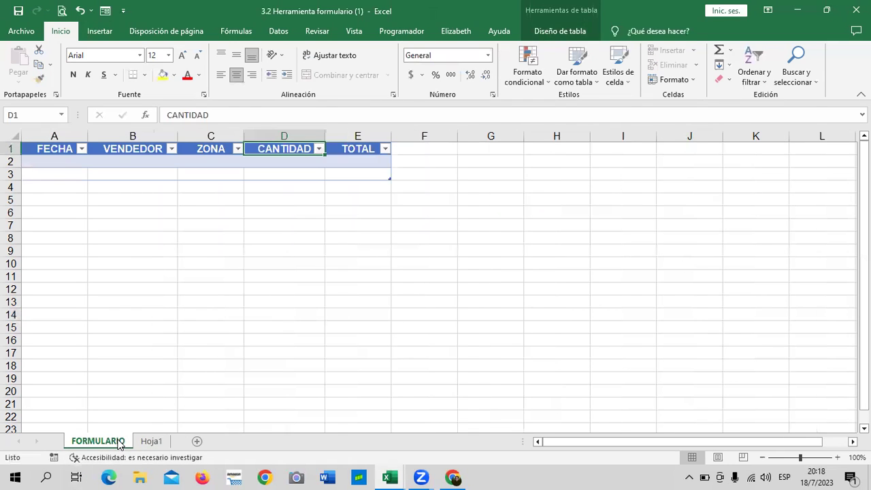
left_click(151, 442)
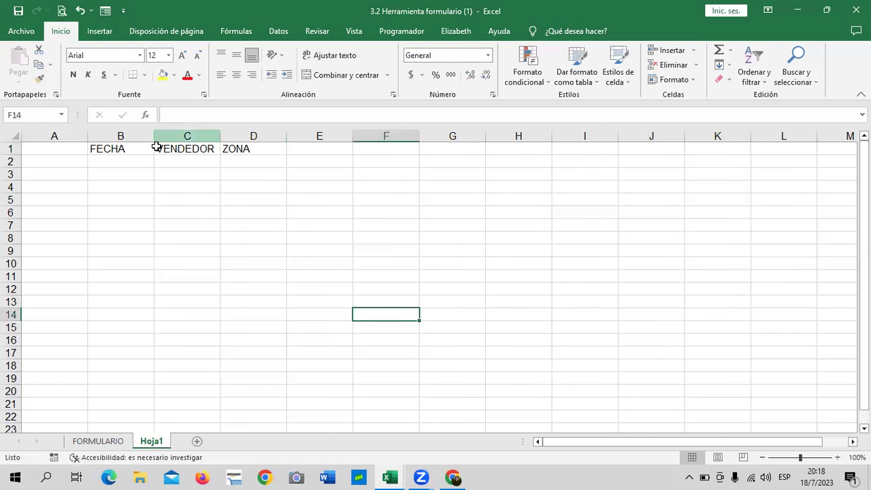
Enter headers CANTIDAD in E1 and TOTAL in F1.
left_click(319, 150)
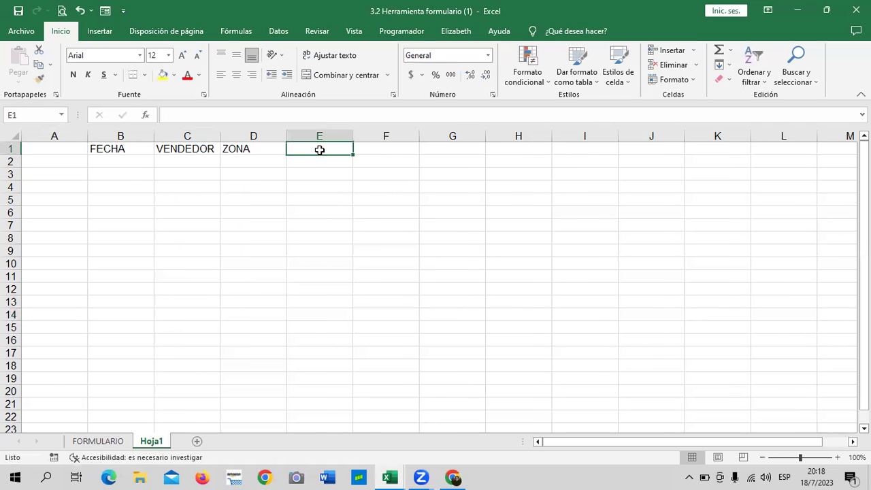
type("CANTIDAD")
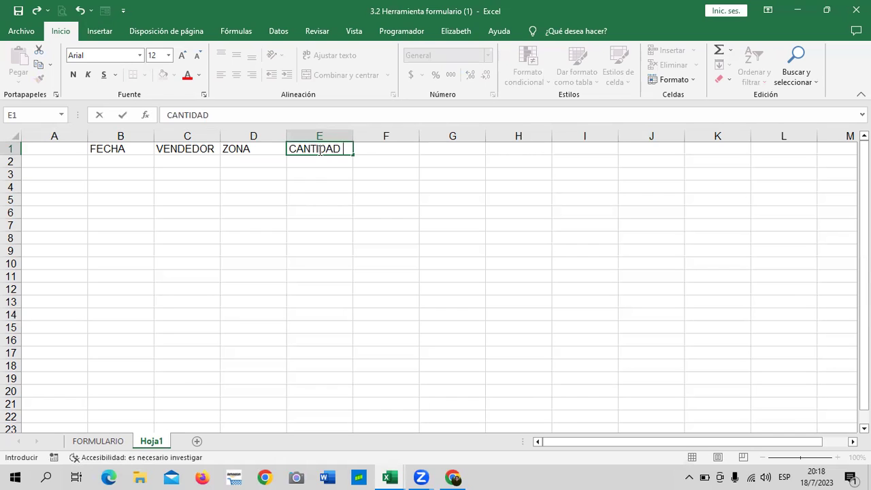
key("Tab")
type("TO")
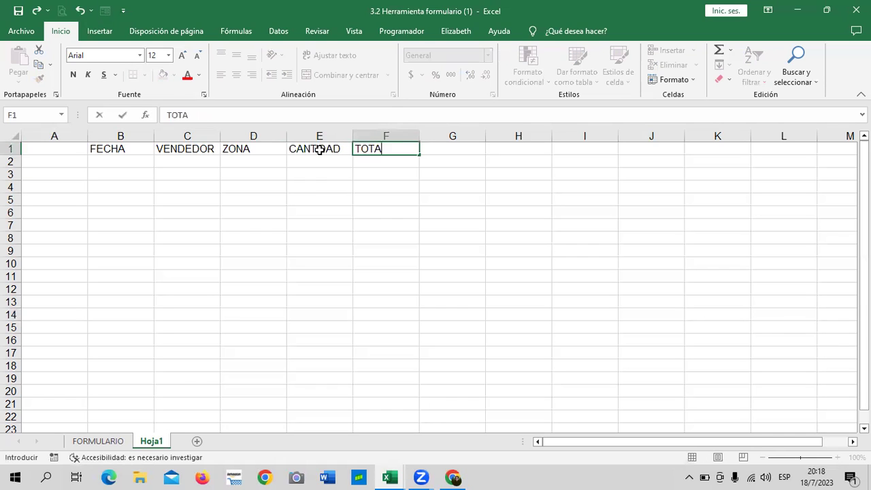
key("Return")
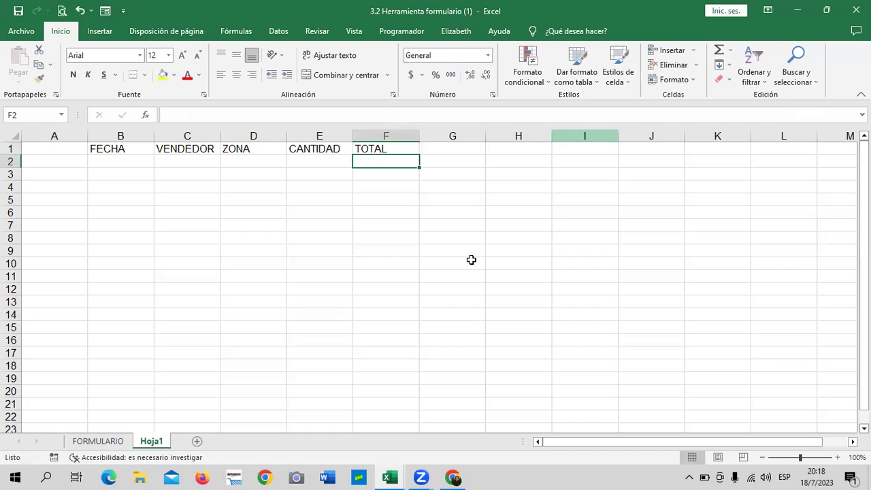
left_click(471, 260)
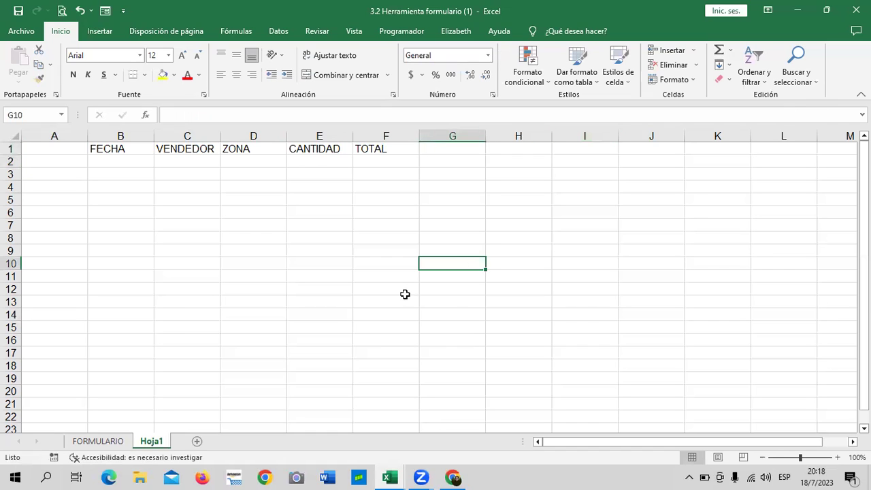
left_click(355, 266)
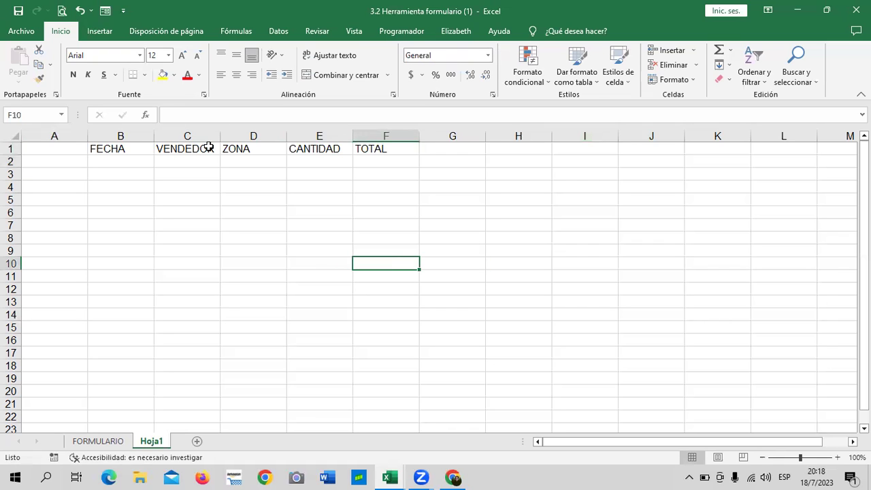
Select the header range B1:F1 and invoke Formulario from the Quick Access Toolbar.
left_click_drag(109, 148, 360, 149)
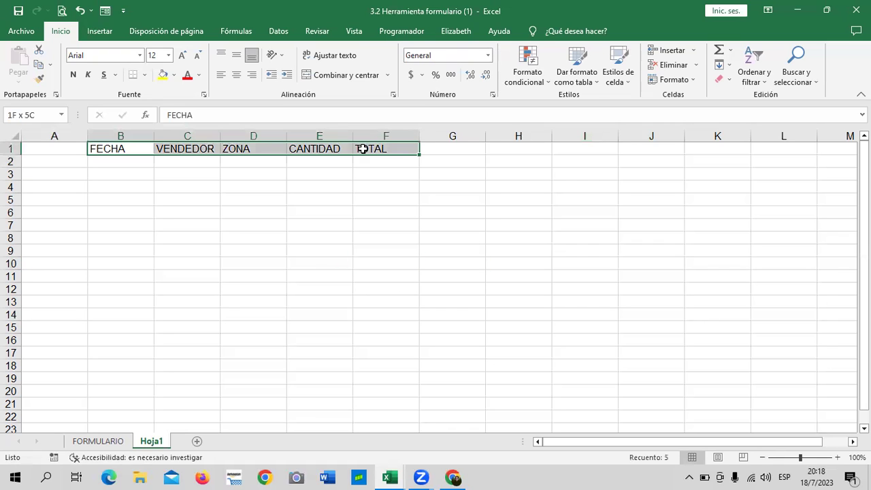
left_click(105, 12)
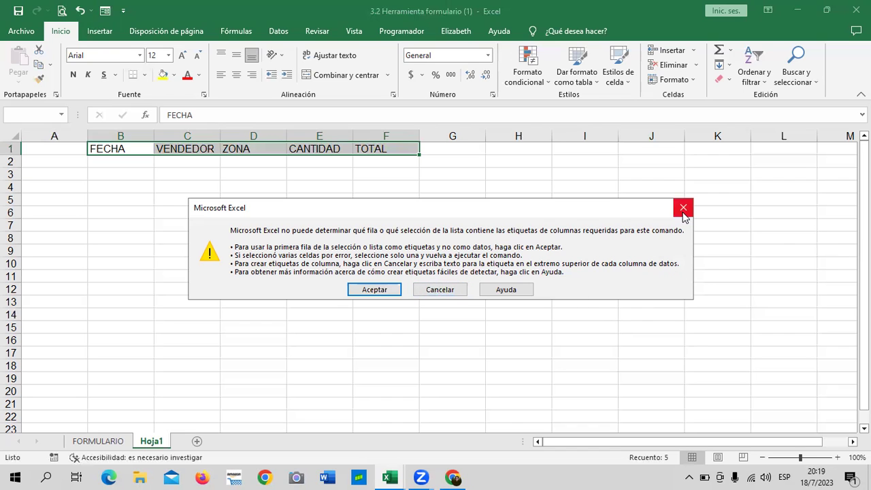
Accept row 1 as column labels so the Hoja1 data form opens.
left_click(385, 288)
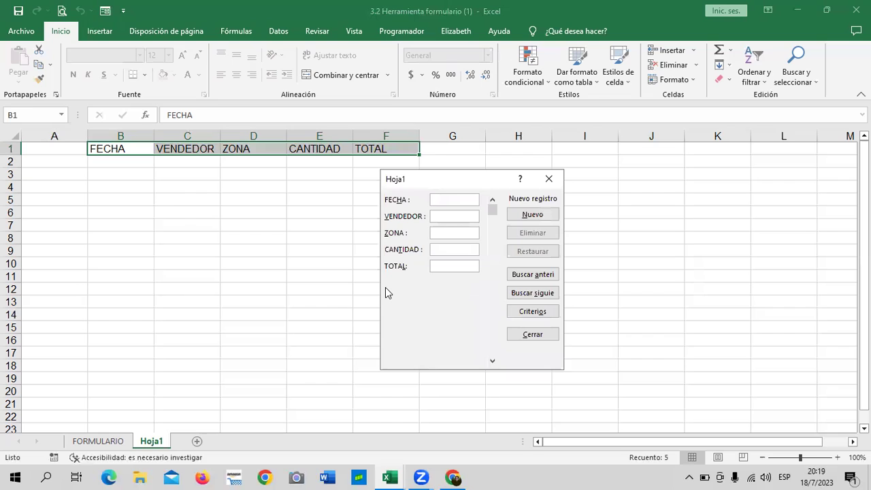
left_click_drag(455, 180, 492, 170)
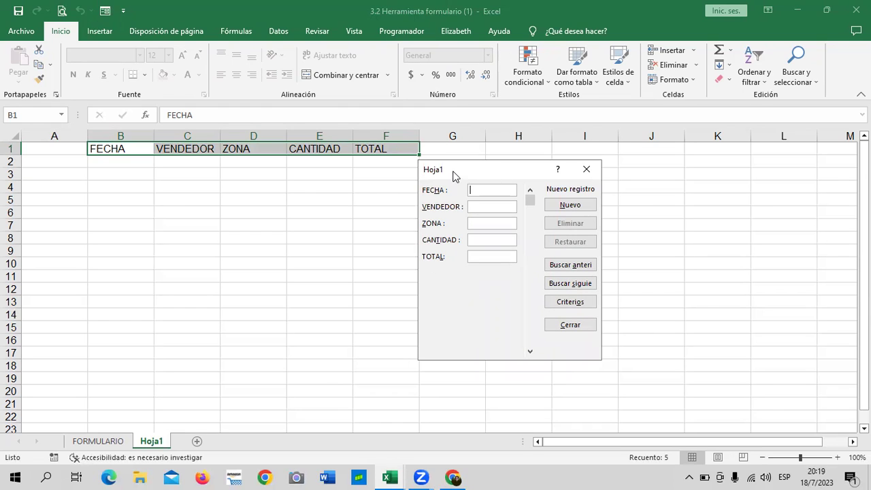
Close the data form and rename the Hoja1 sheet to 'FROMULARIO 2'.
left_click(579, 176)
double_click(156, 442)
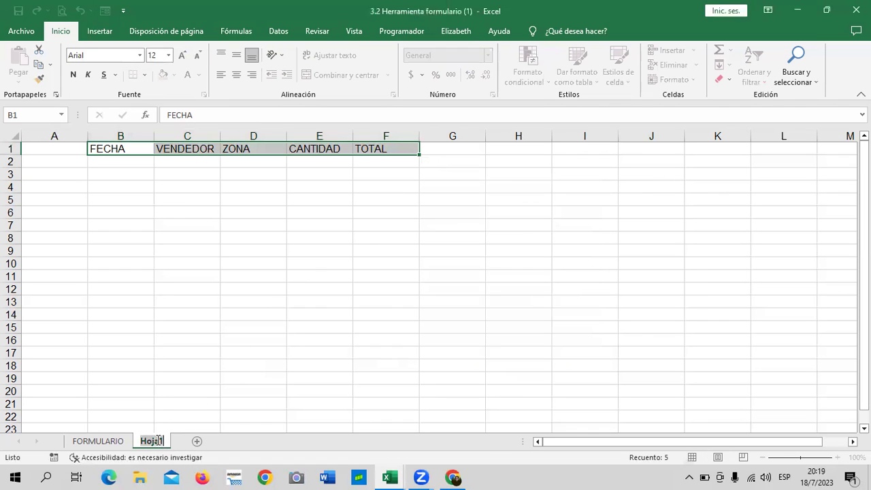
key("BackSpace")
key("BackSpace")
key("BackSpace")
type("FROMULARIO ")
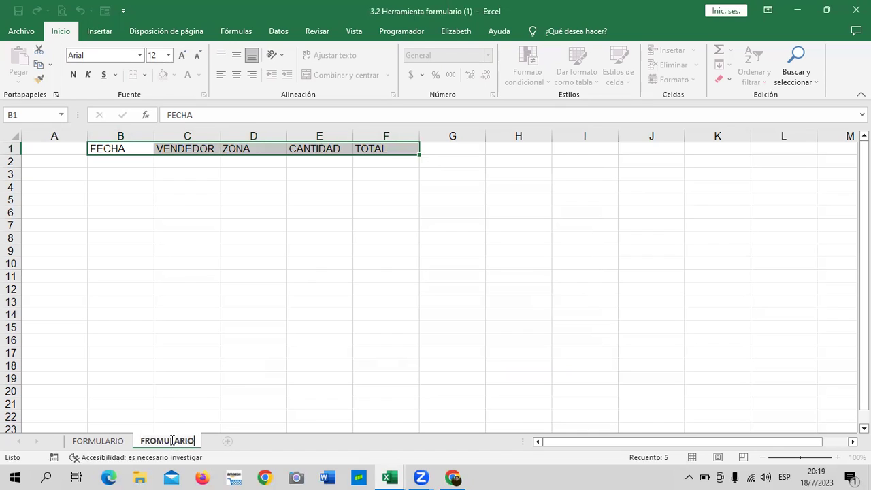
type("2")
left_click(354, 379)
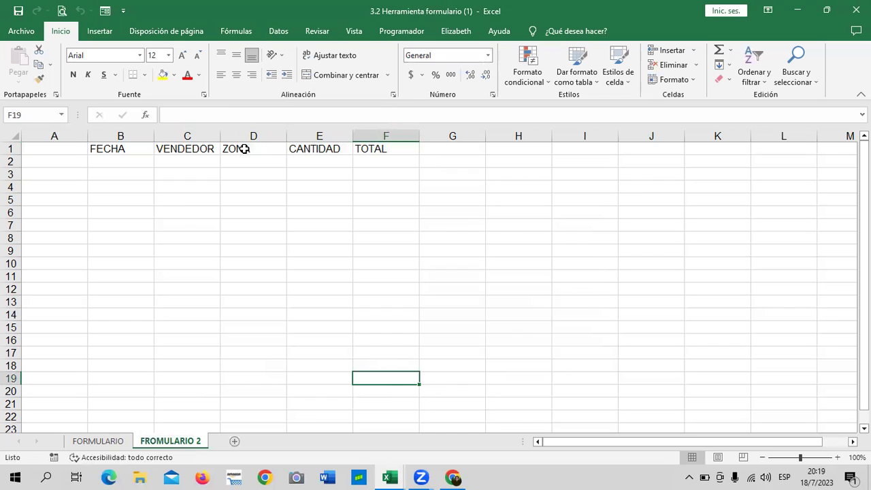
left_click(633, 189)
left_click(370, 228)
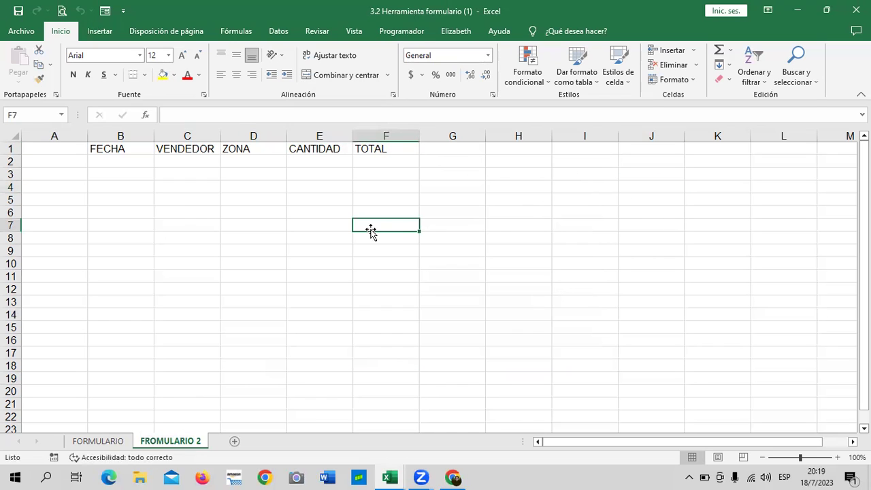
left_click(105, 10)
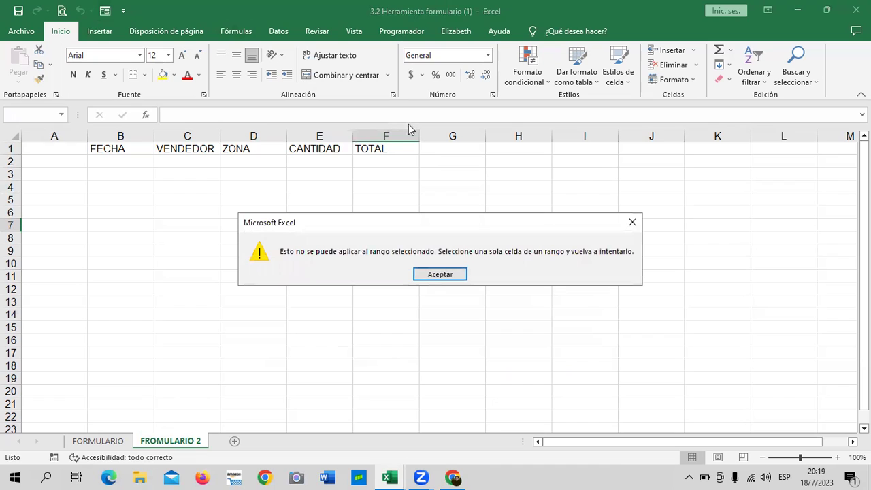
left_click(453, 273)
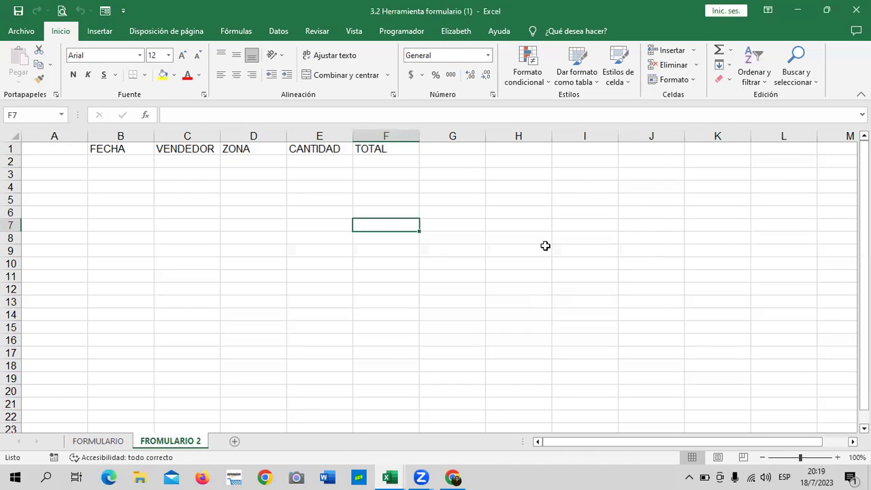
left_click(545, 246)
left_click(241, 146)
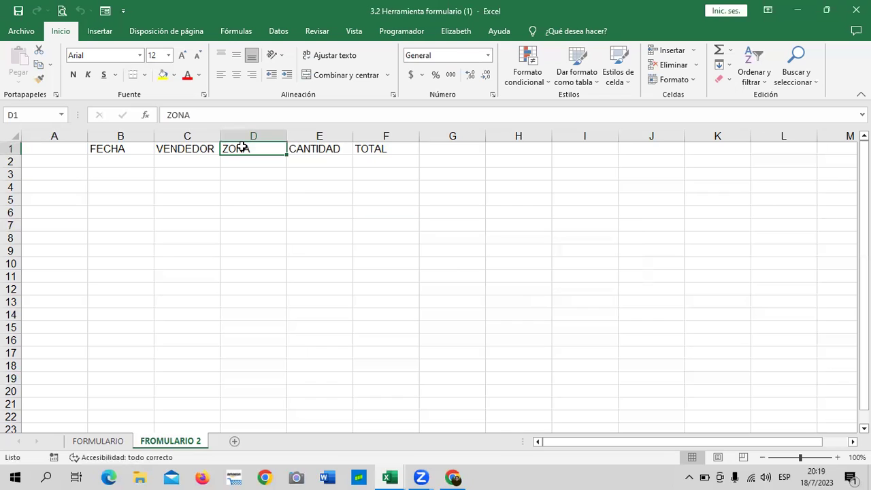
left_click(105, 10)
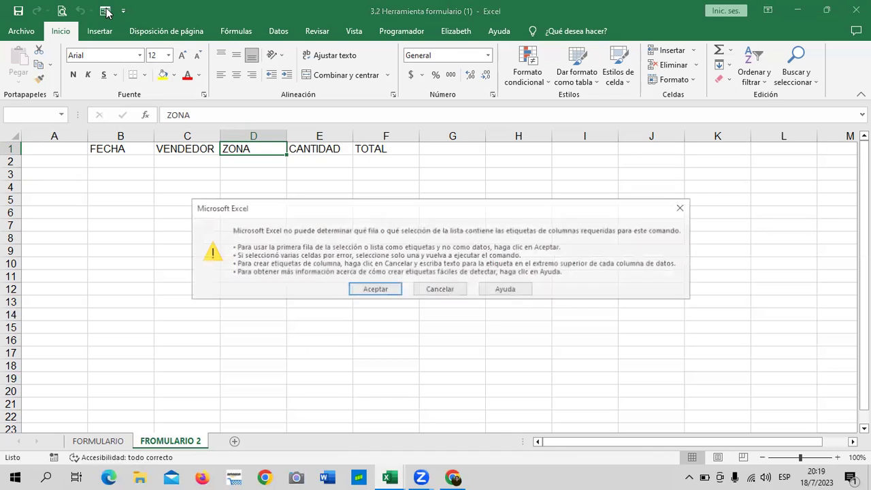
left_click(389, 289)
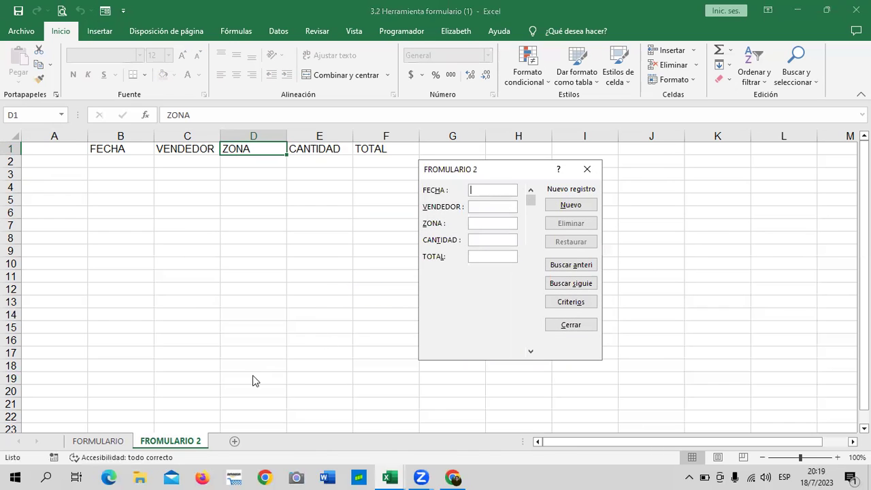
left_click(582, 325)
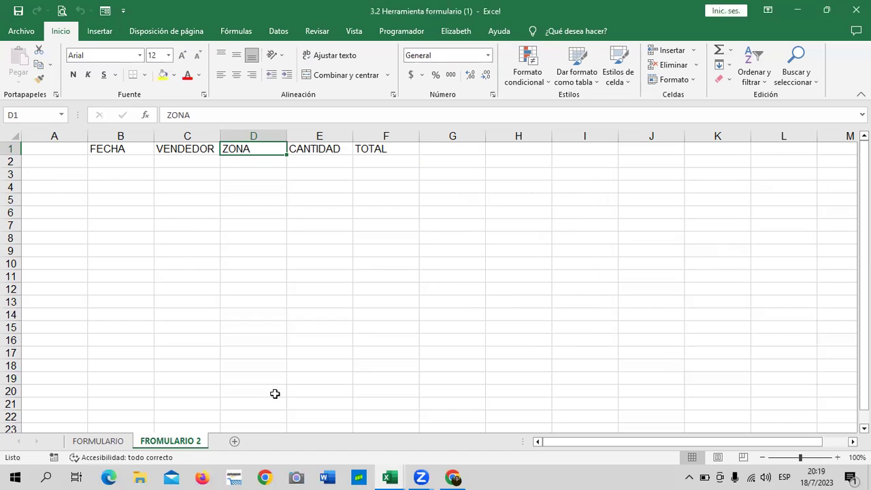
Fix the sheet name to 'FORMULARIO 2' and open its data form, accepting row 1 as labels.
double_click(158, 442)
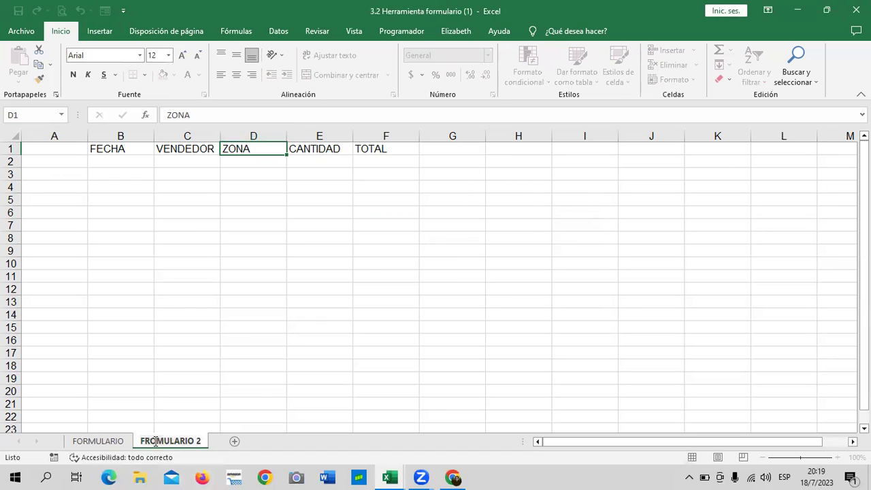
left_click(156, 441)
key("BackSpace")
key("BackSpace")
type("OR")
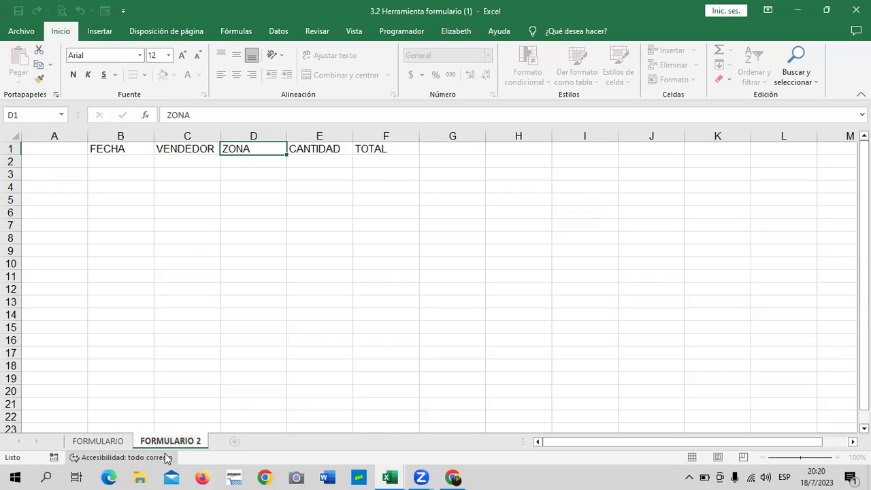
key("Return")
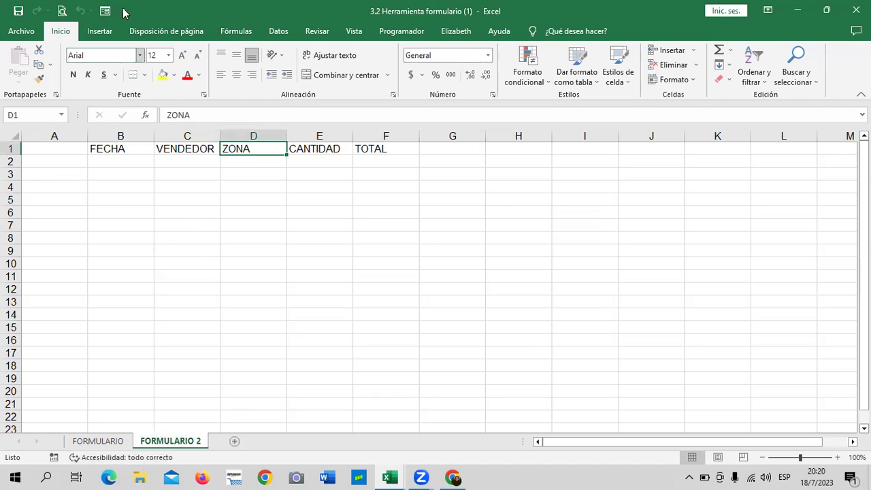
left_click(104, 11)
left_click(375, 289)
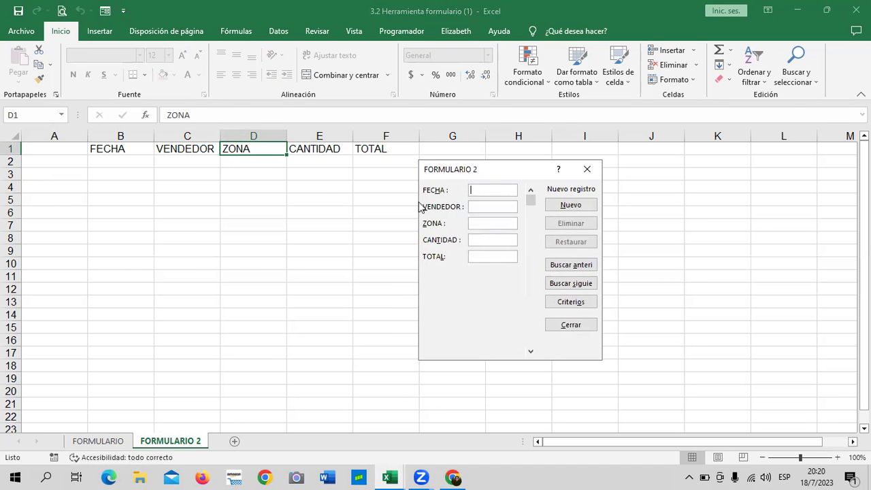
Enter FECHA 10/7/2023 in the data form and save it as the first record.
left_click_drag(511, 168, 532, 168)
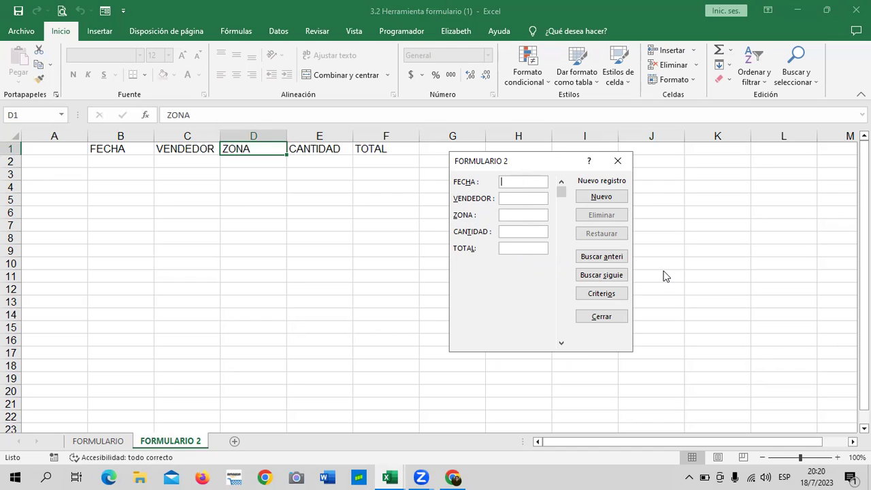
type("10")
key("Tab")
key("Tab")
key("Tab")
key("Tab")
key("Tab")
key("Tab")
key("Tab")
key("Tab")
key("Tab")
key("Tab")
key("Tab")
key("Tab")
key("Tab")
key("Tab")
key("Tab")
key("Return")
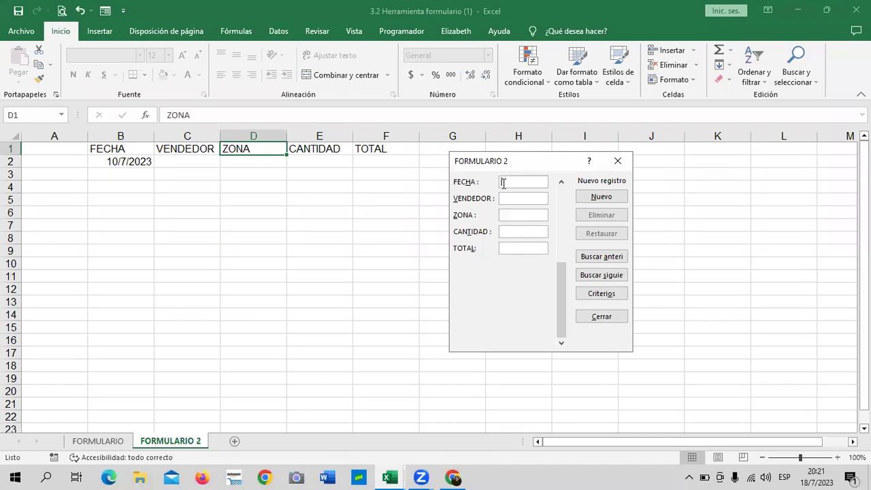
Scroll the data form back to record 1 de 1 showing the 10/7/2023 entry.
left_click_drag(557, 288, 562, 200)
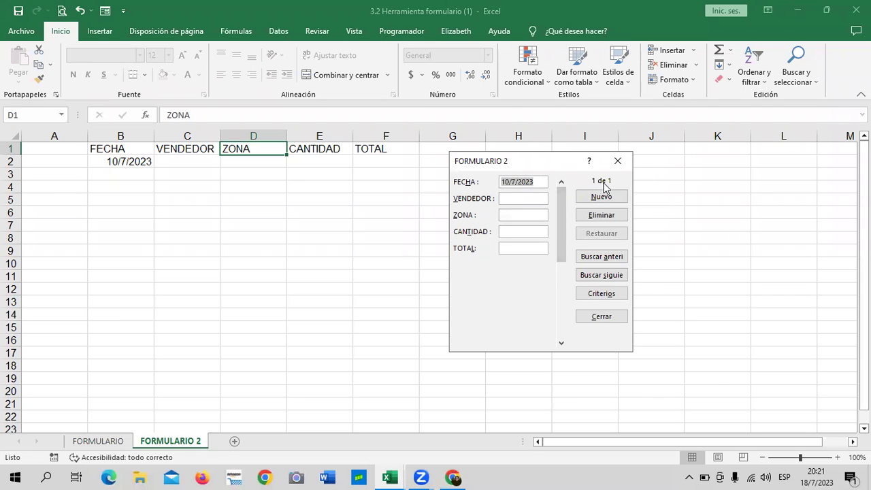
left_click_drag(554, 253, 543, 306)
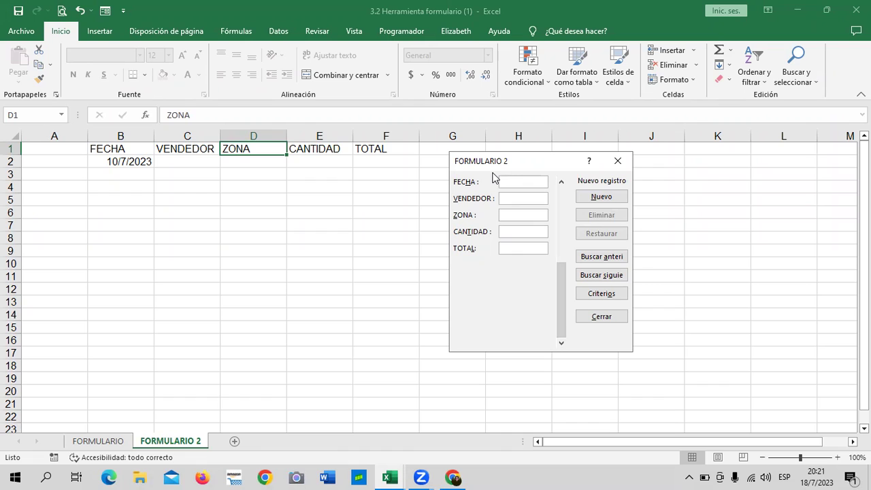
left_click_drag(559, 281, 558, 204)
left_click(532, 196)
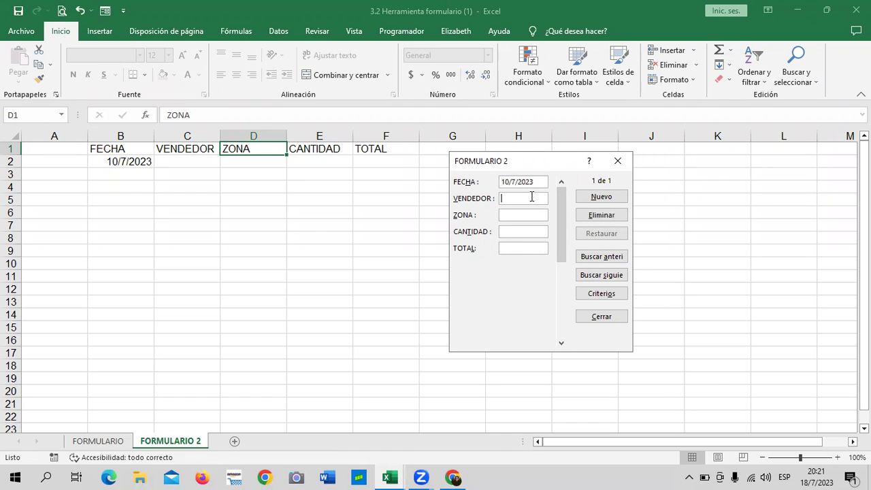
key("Tab")
key("Tab")
key("Tab")
key("Tab")
key("Tab")
key("Tab")
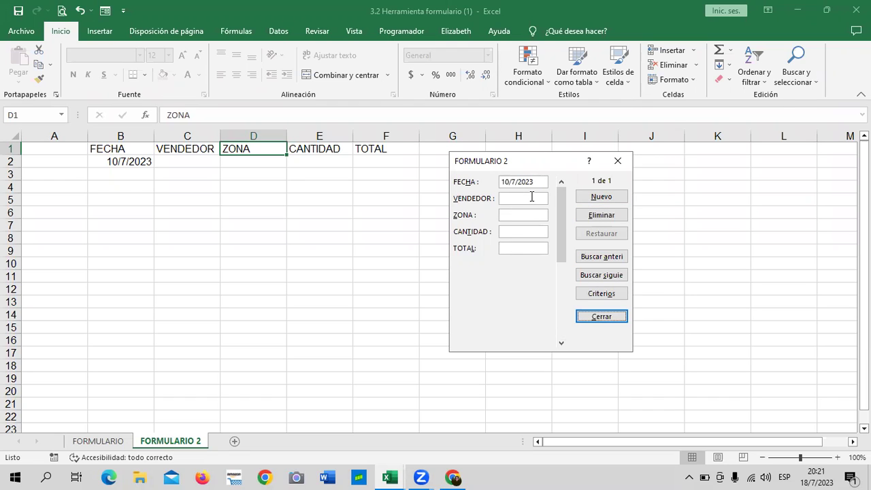
key("Tab")
key("Tab")
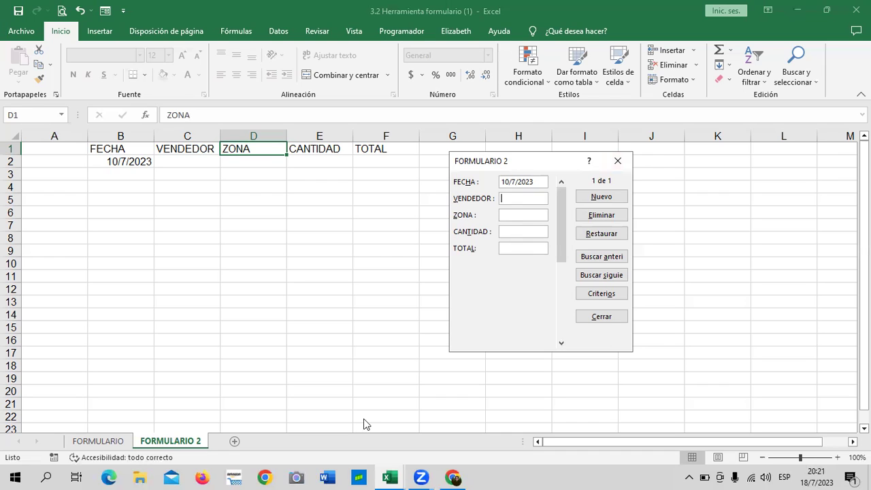
mouse_move(401, 477)
Close the FORMULARIO 2 data form.
left_click(386, 474)
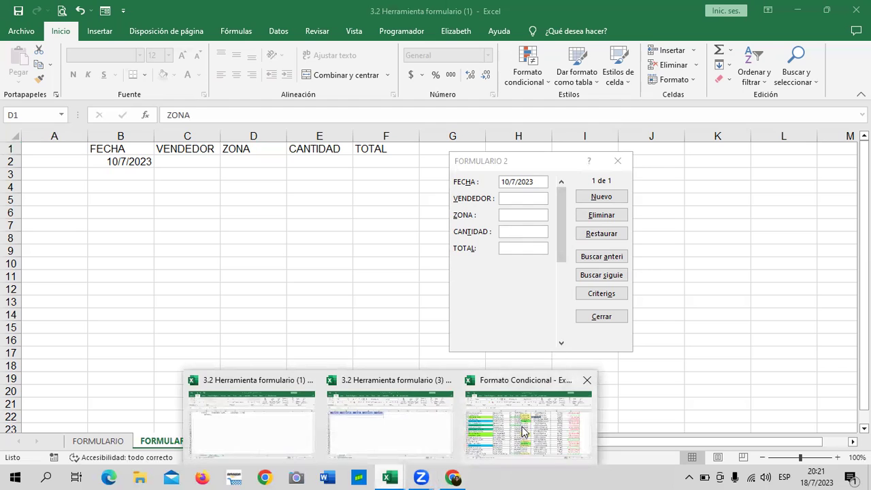
key("Escape")
left_click(615, 321)
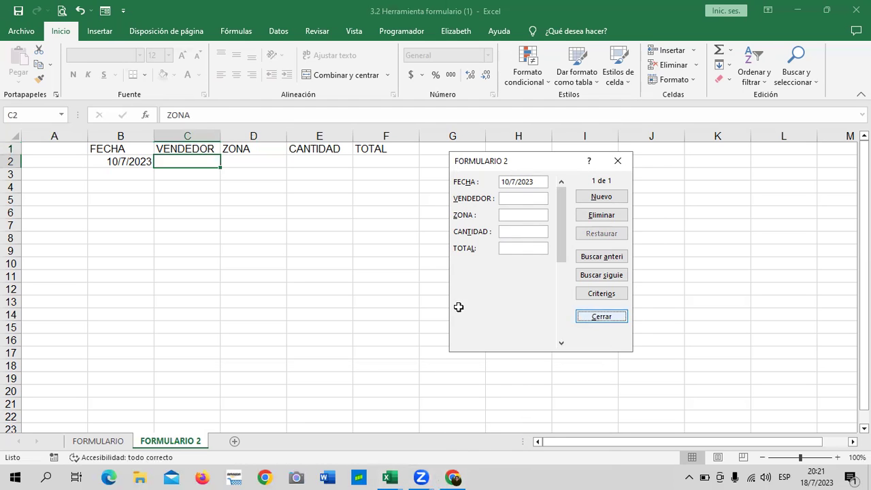
Cycle through the open Excel workbooks from the taskbar, visiting Formato Condicional.
left_click(392, 474)
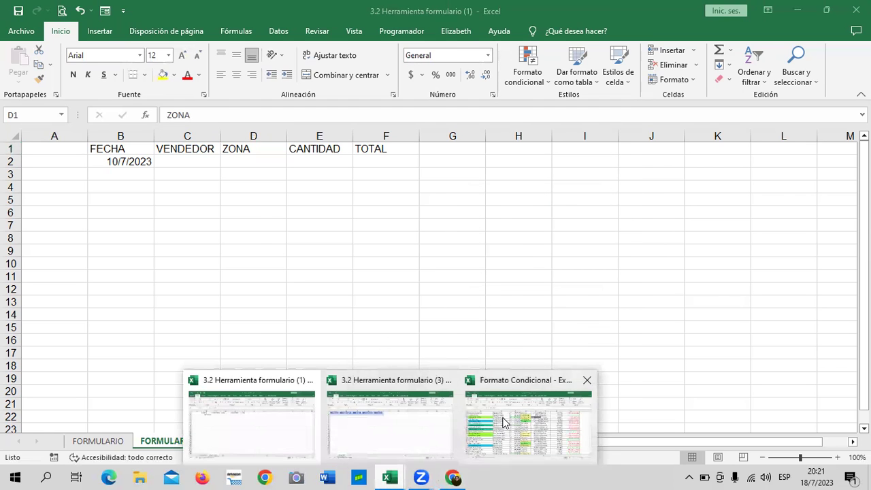
left_click(503, 418)
scroll(68, 310, "up", 2)
scroll(68, 310, "up", 1)
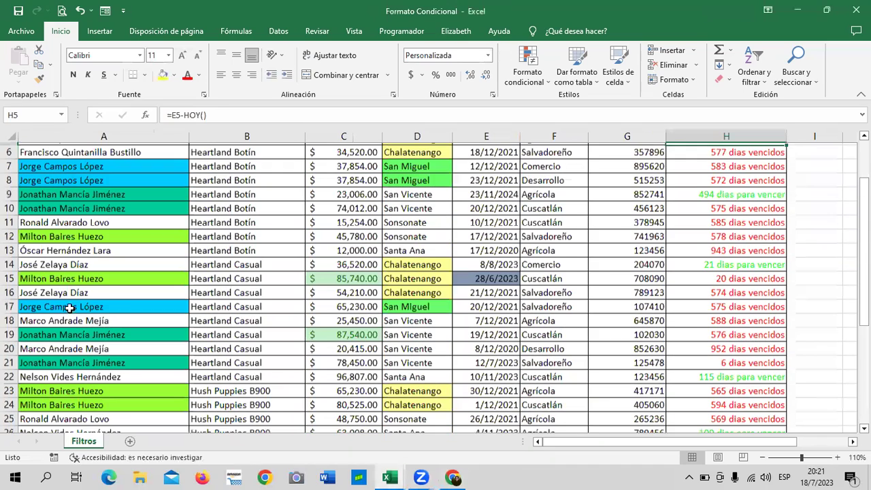
scroll(68, 310, "up", 2)
mouse_move(389, 476)
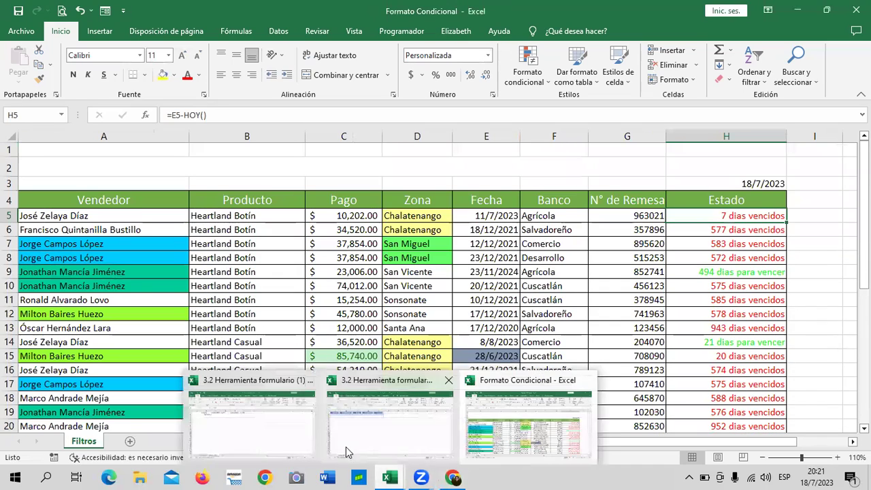
left_click(387, 431)
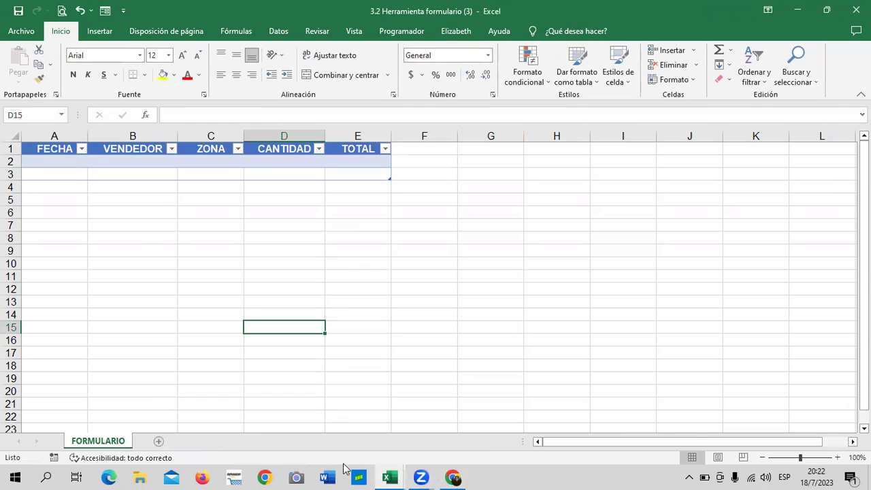
Return to the 3.2 Herramienta formulario (1) workbook and open the data form from B2.
mouse_move(390, 477)
left_click(258, 439)
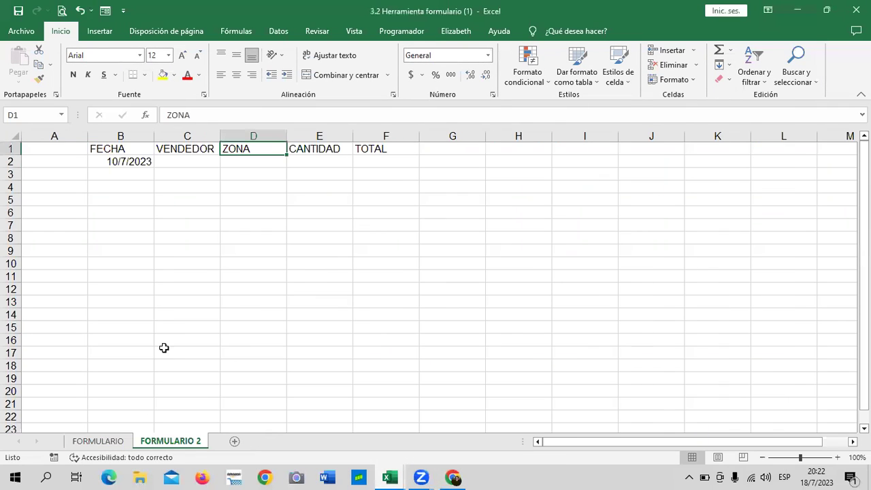
left_click(121, 160)
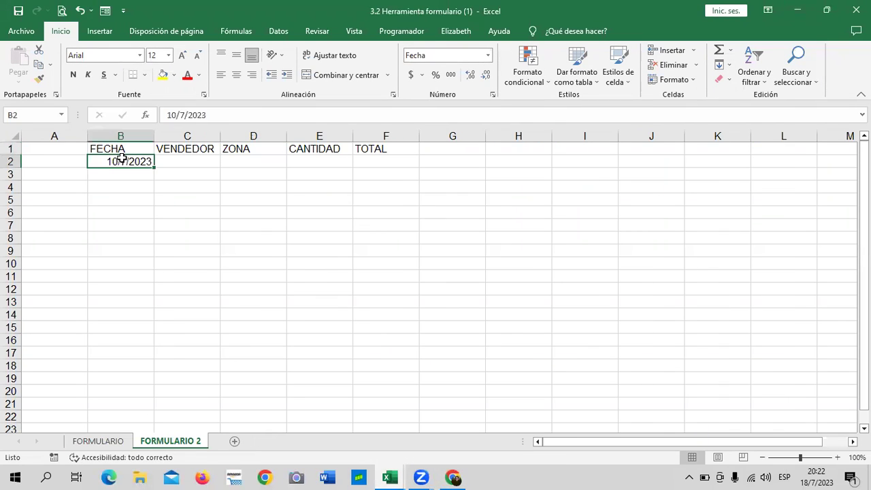
left_click(105, 11)
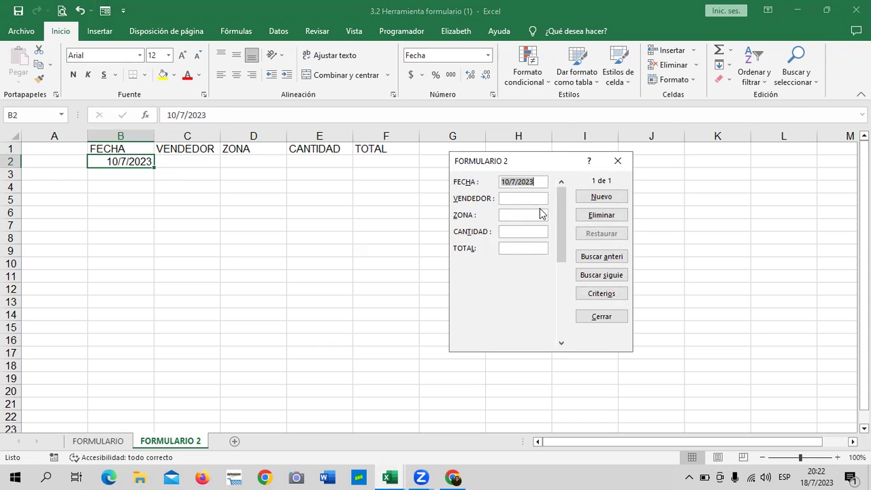
Fill in a salesperson's name, ZONA ORIENTE, CANTIDAD 25 and TOTAL 50, then add the record.
key("Tab")
type("oSCAR")
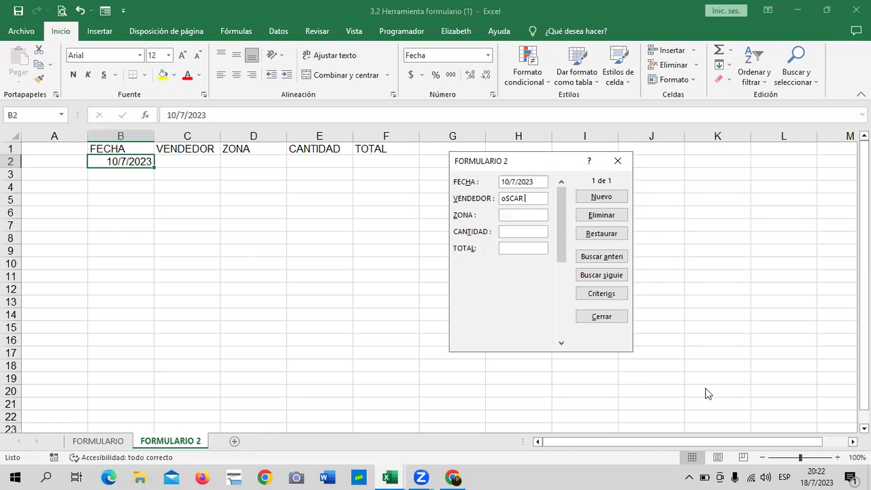
key("BackSpace")
key("BackSpace")
key("BackSpace")
type("OSCAR CAMPOS")
type("ORIENTE")
type("25")
type("50")
key("Return")
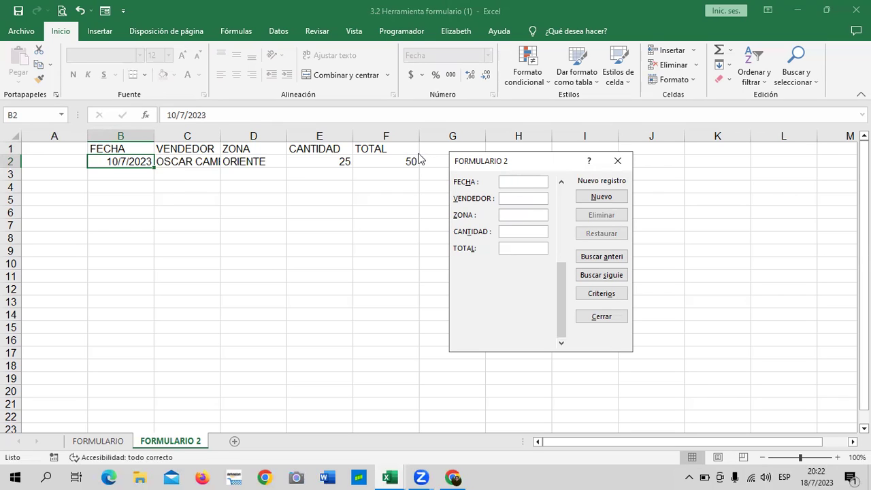
Close the data form, widen columns B and C to fit the dates and names, and select B1:F14 for borders.
left_click_drag(544, 163, 601, 152)
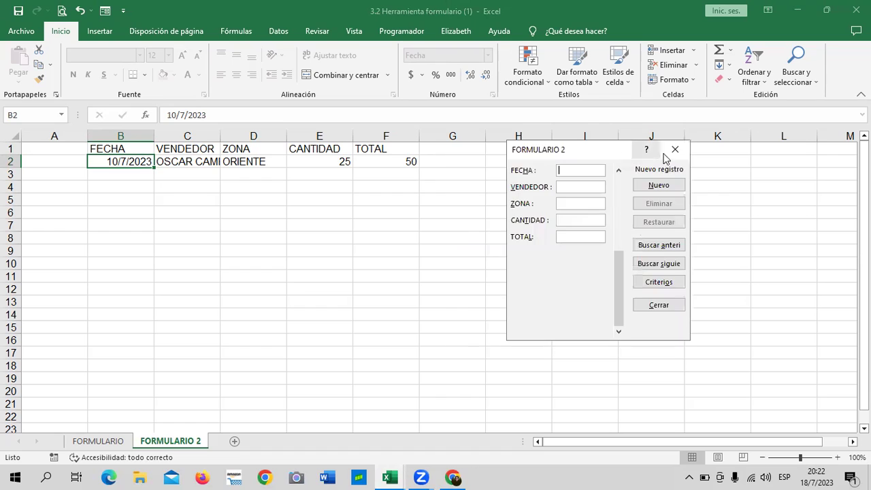
left_click(674, 149)
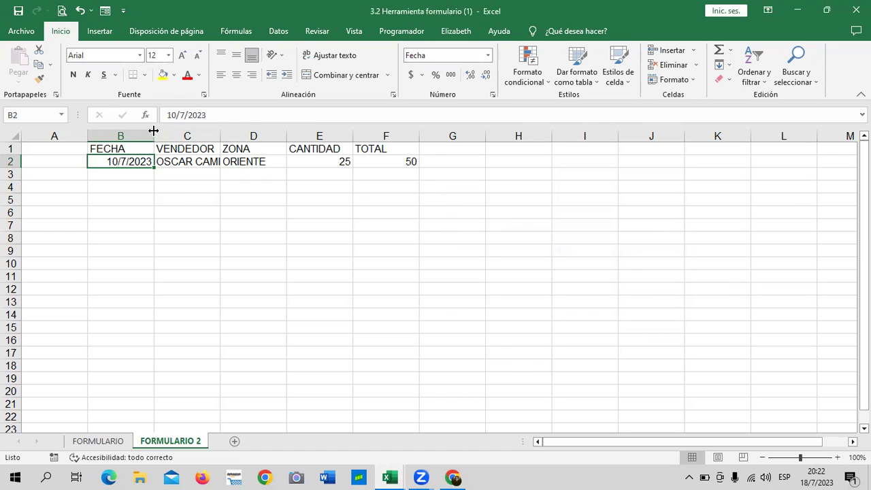
left_click_drag(154, 131, 170, 131)
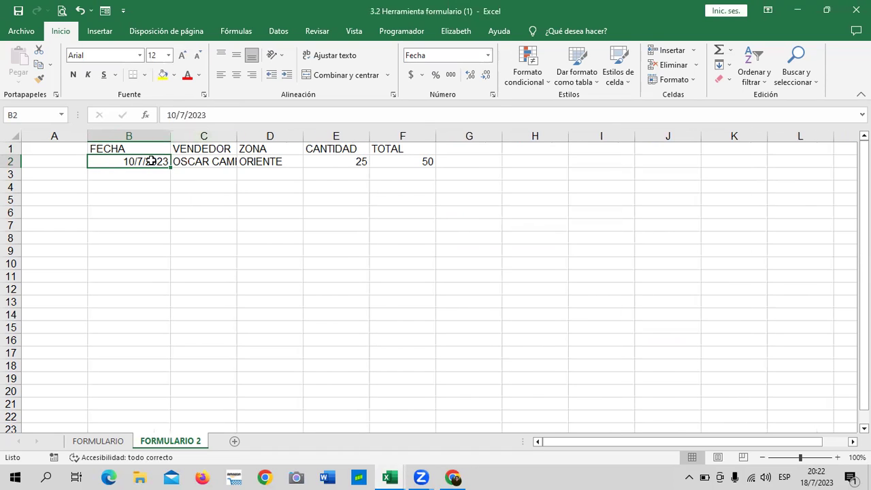
left_click_drag(238, 130, 279, 132)
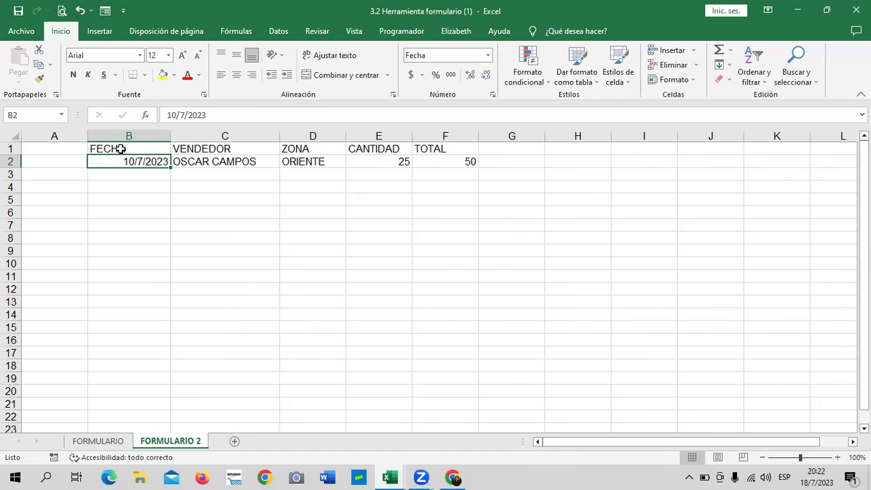
left_click_drag(121, 148, 431, 307)
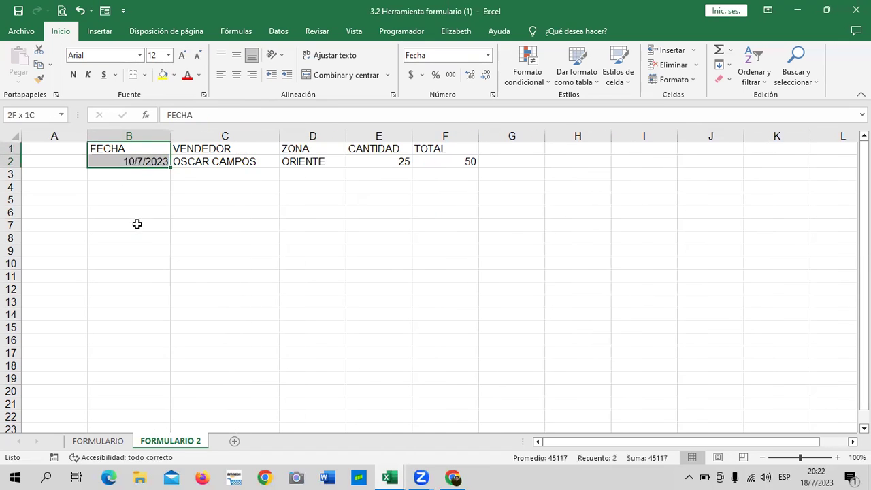
left_click(145, 74)
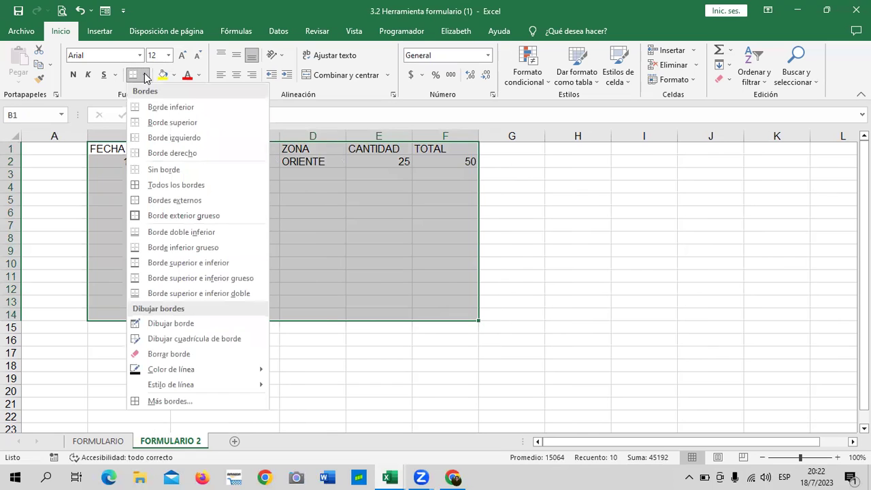
Give B1:F14 all borders and apply the green Énfasis6 cell style to headers B1:F1.
left_click(175, 185)
left_click(511, 209)
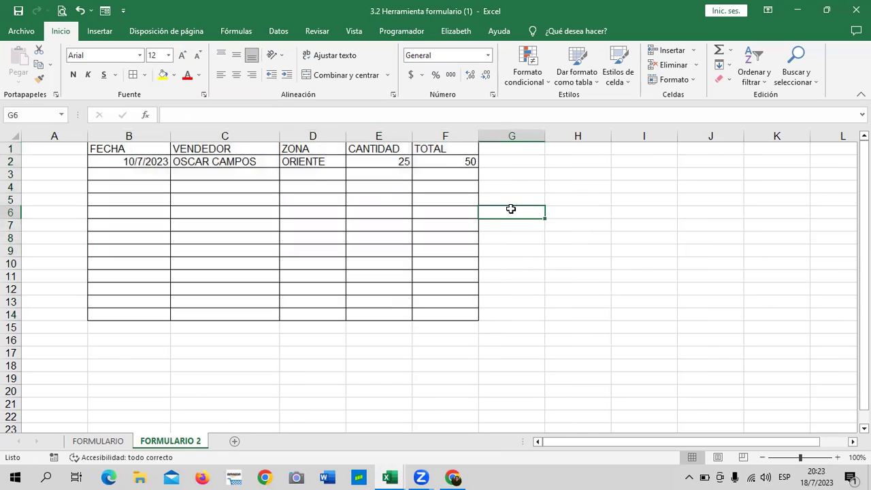
left_click_drag(163, 148, 431, 152)
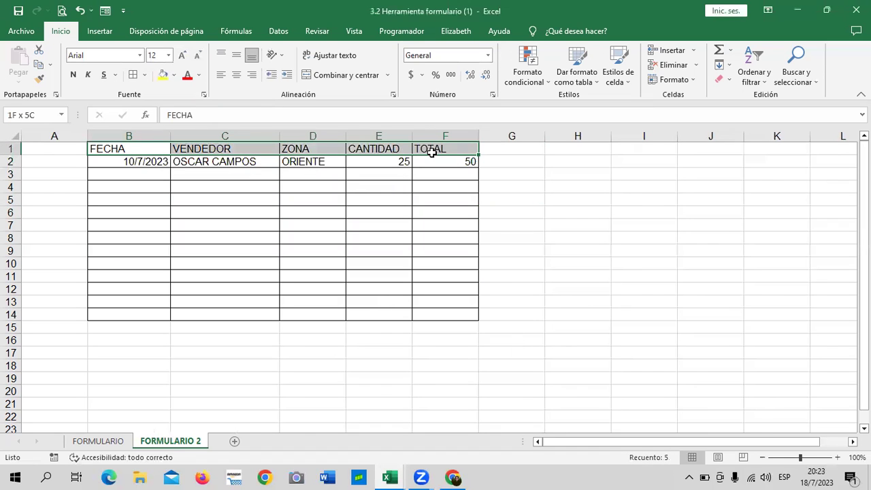
left_click(631, 85)
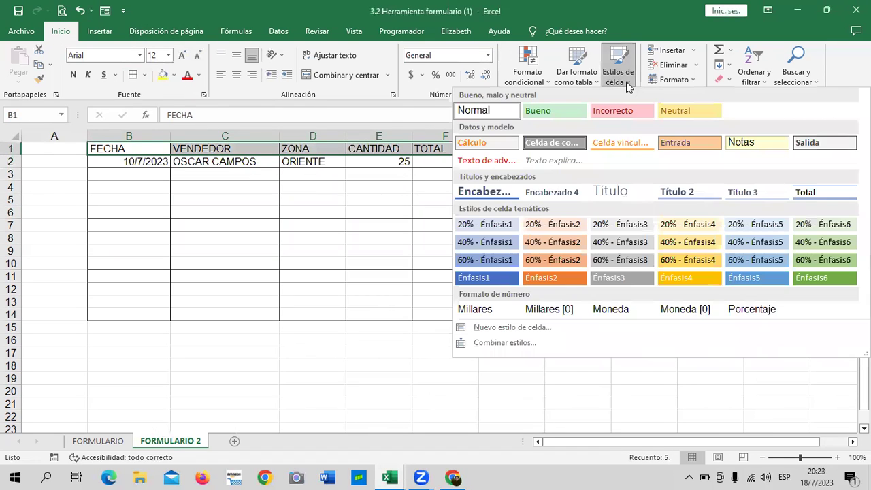
left_click(808, 278)
Set the header text to size 16 and centre it.
left_click(185, 57)
left_click(185, 57)
left_click(185, 57)
left_click_drag(148, 153, 421, 155)
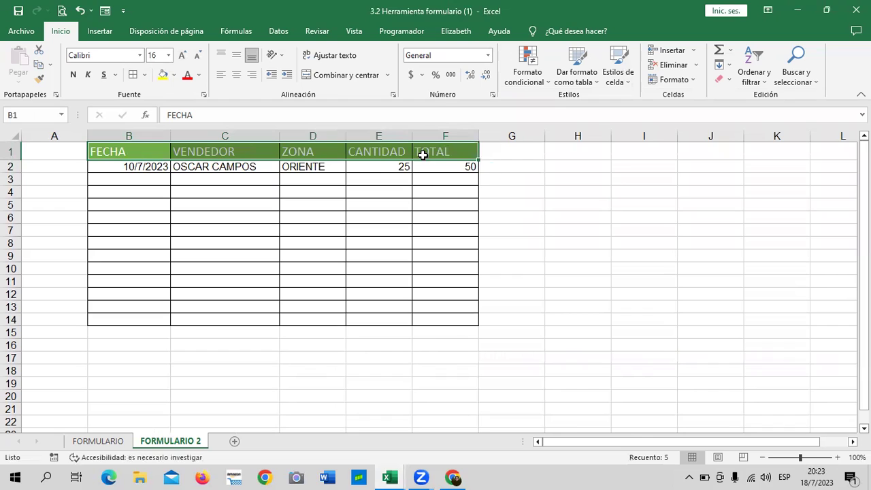
left_click(238, 75)
left_click(437, 243)
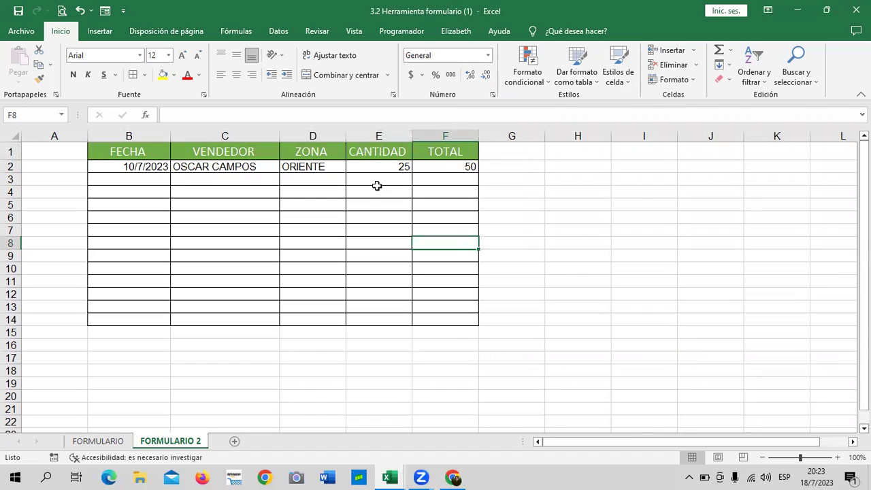
Check the TOTAL value in F2 and the date in B2, then select a cell inside the table.
left_click(361, 206)
left_click(454, 169)
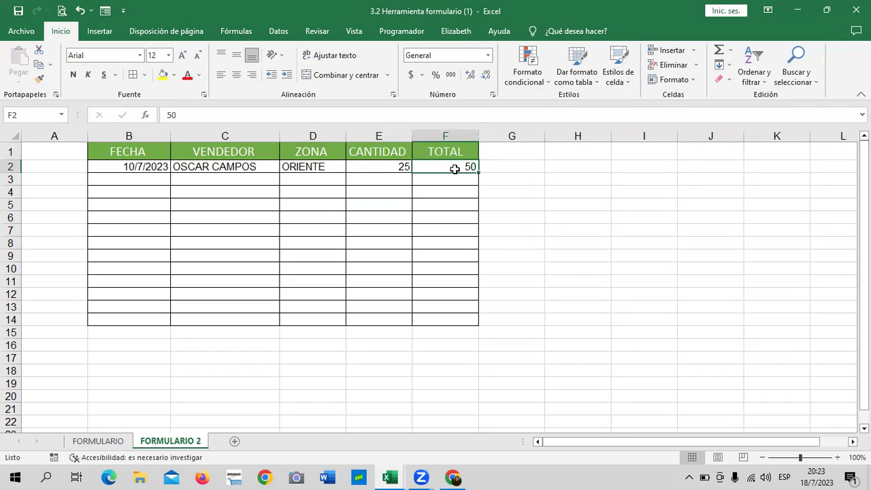
left_click(150, 165)
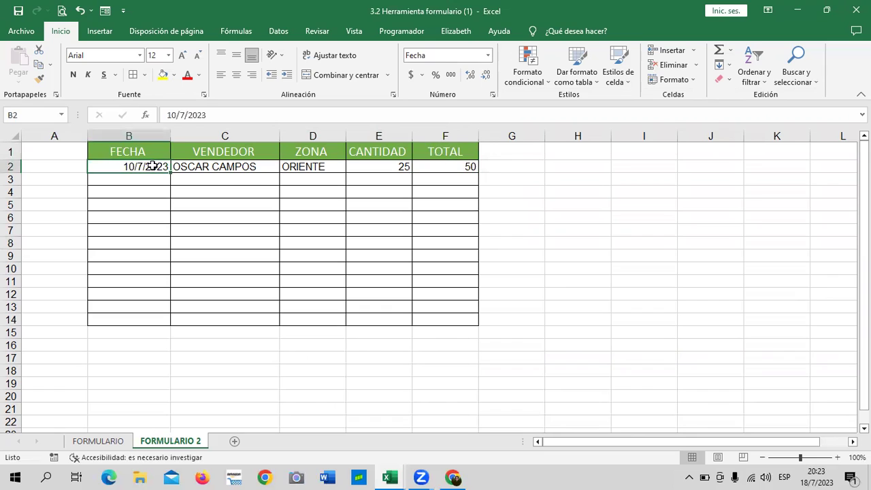
left_click(311, 298)
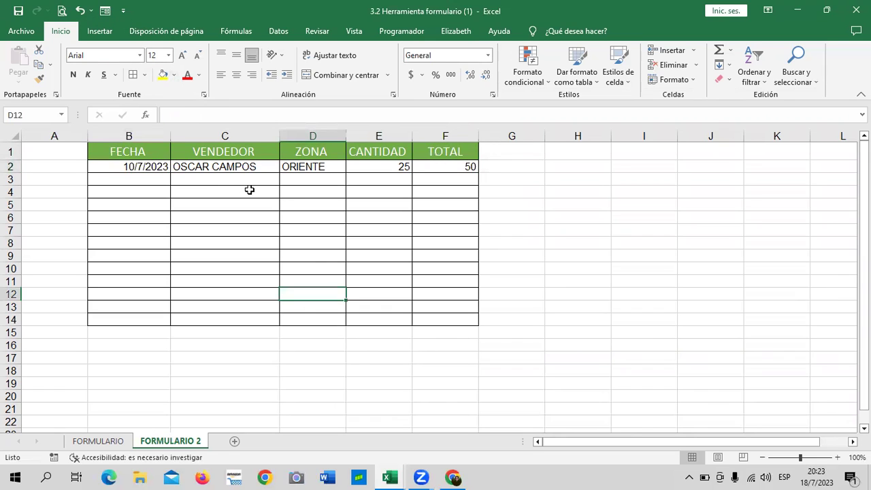
left_click(243, 170)
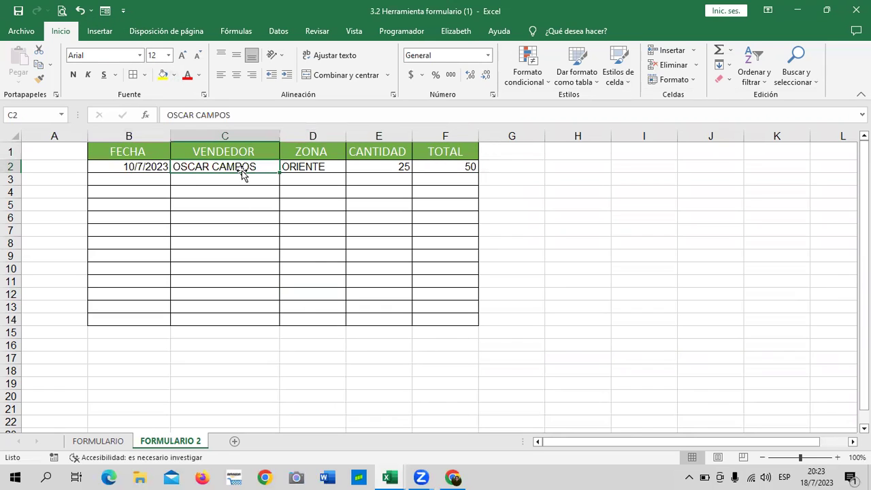
Open the data form and start a new record dated 12/7/23.
left_click(107, 11)
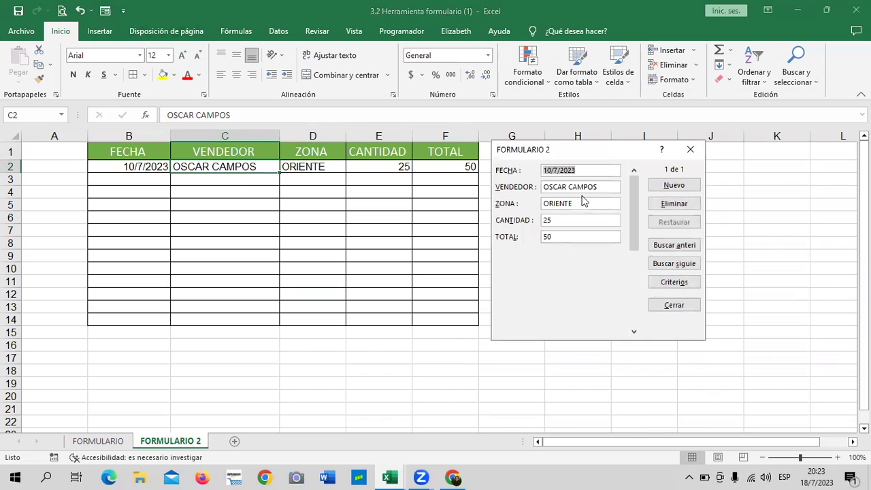
left_click(592, 236)
key("Return")
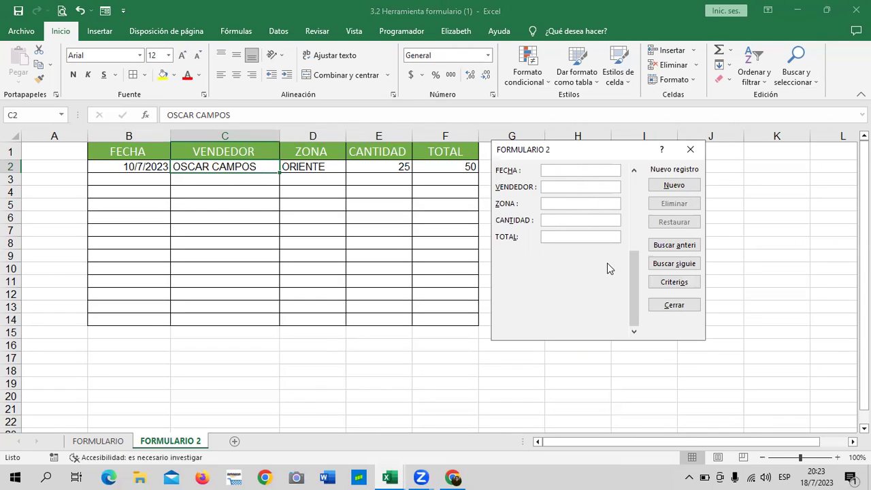
type("12/7/23")
key("Tab")
Enter the salesperson's name, zone CENTRAL, quantity 50 and total 100, and add the record.
type("JOSE ")
type("ZELAYA")
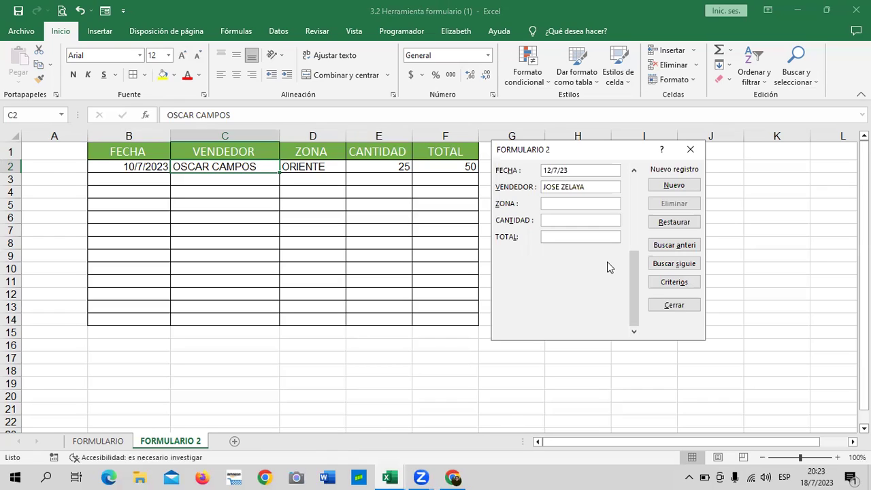
type("CENTRL")
key("BackSpace")
type("AL")
key("Tab")
type("50")
key("Tab")
type("100")
key("Return")
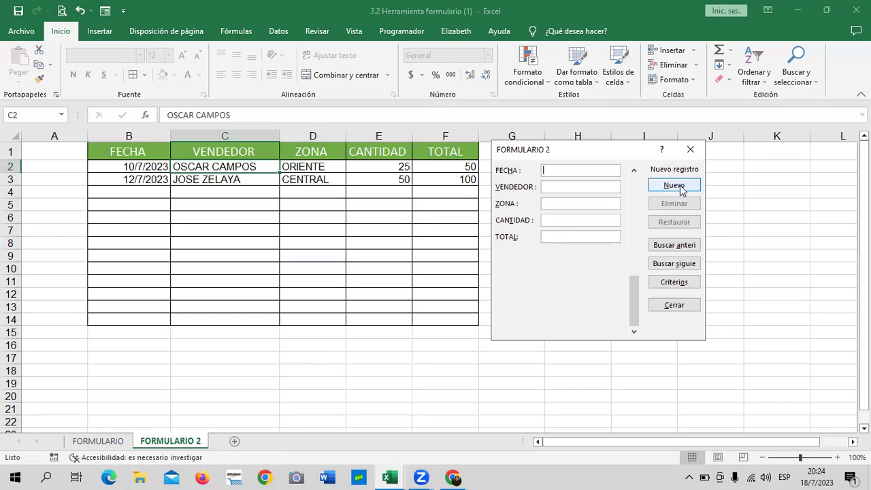
In the data form, change the first record's CANTIDAD from 25 to 20 and save it.
mouse_move(633, 313)
left_mouse_down()
mouse_move(633, 225)
mouse_move(579, 249)
left_mouse_up()
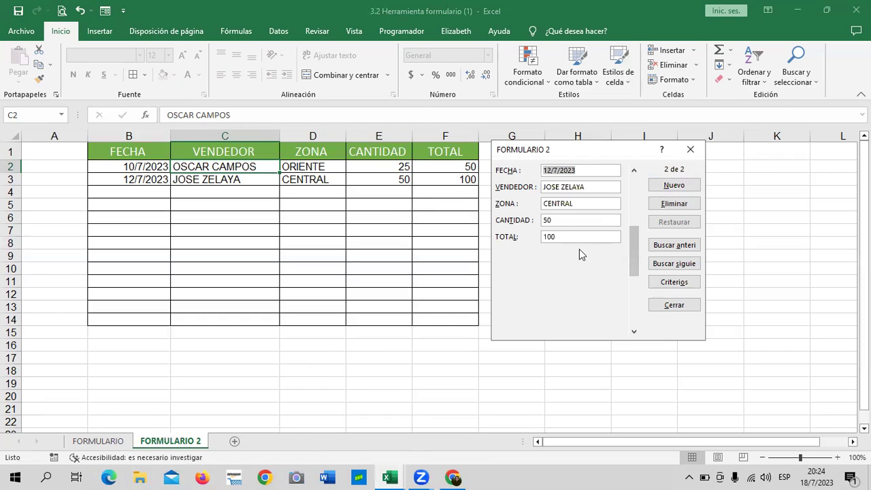
left_click(581, 234)
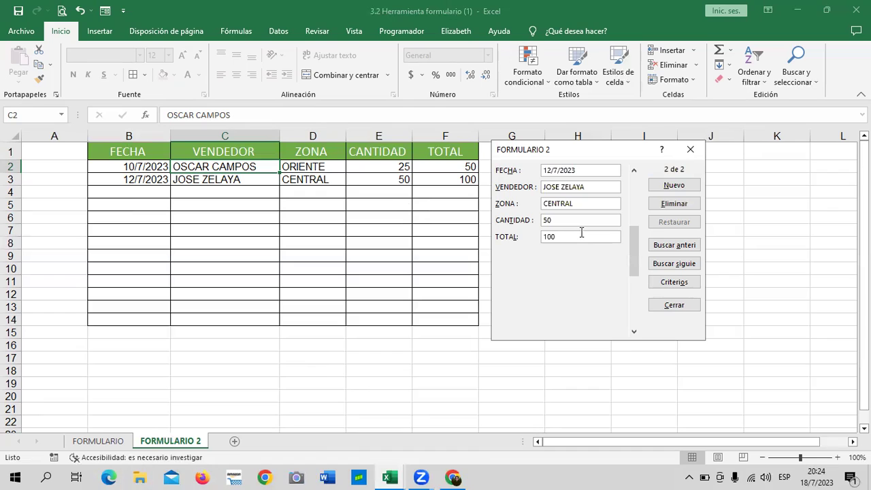
left_click(688, 189)
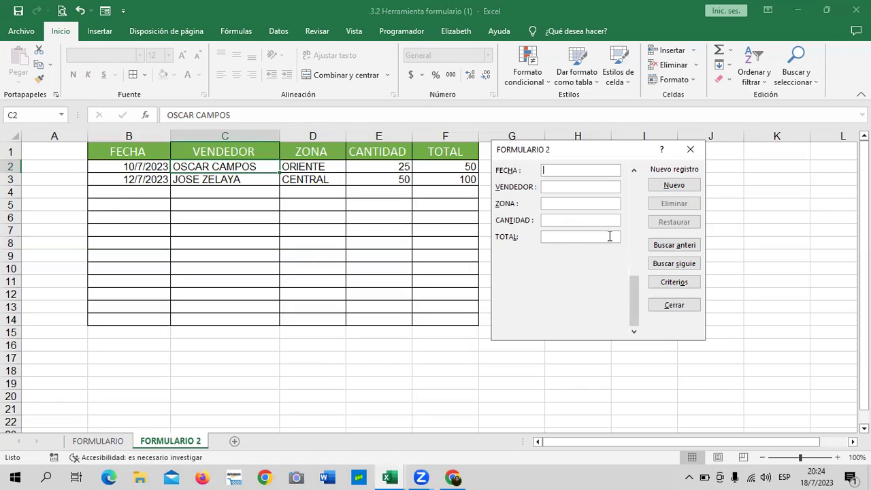
left_click_drag(633, 291, 625, 185)
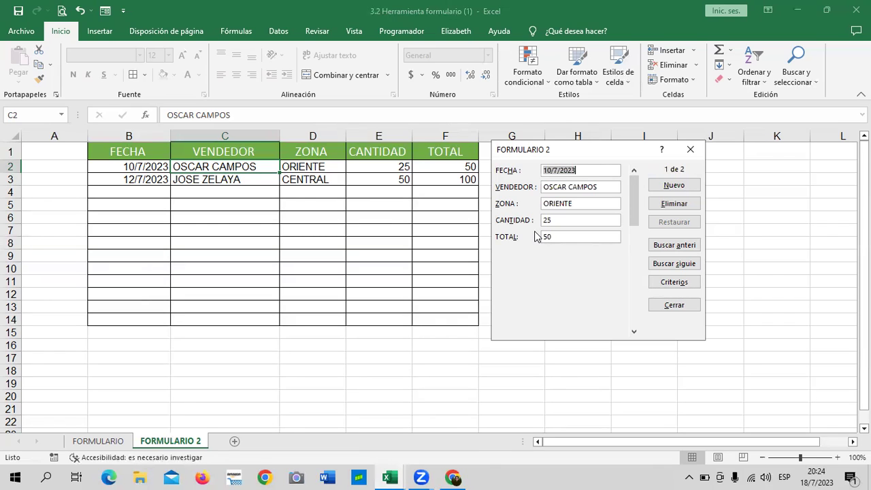
left_click(572, 220)
key("BackSpace")
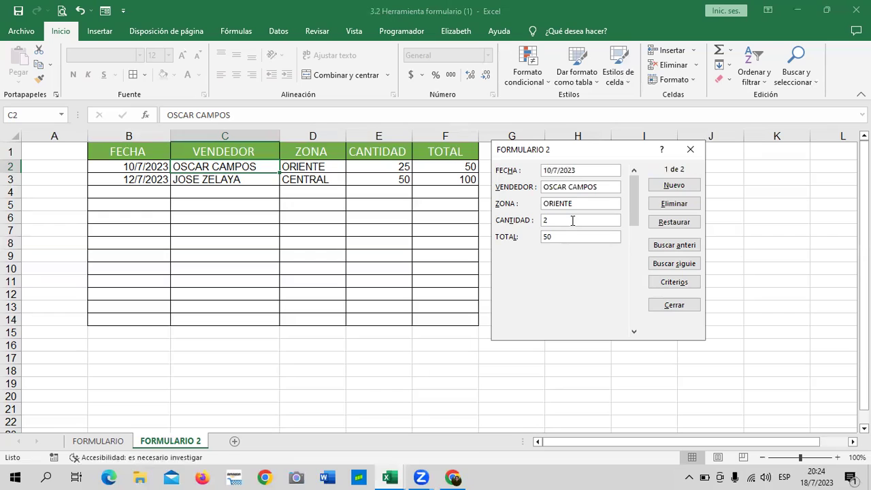
type("0")
key("Tab")
key("End")
key("Return")
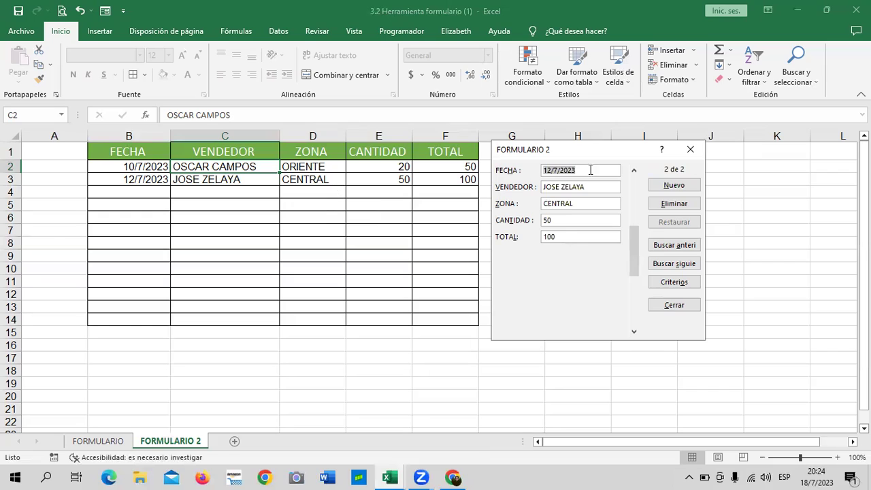
left_click_drag(632, 243, 641, 195)
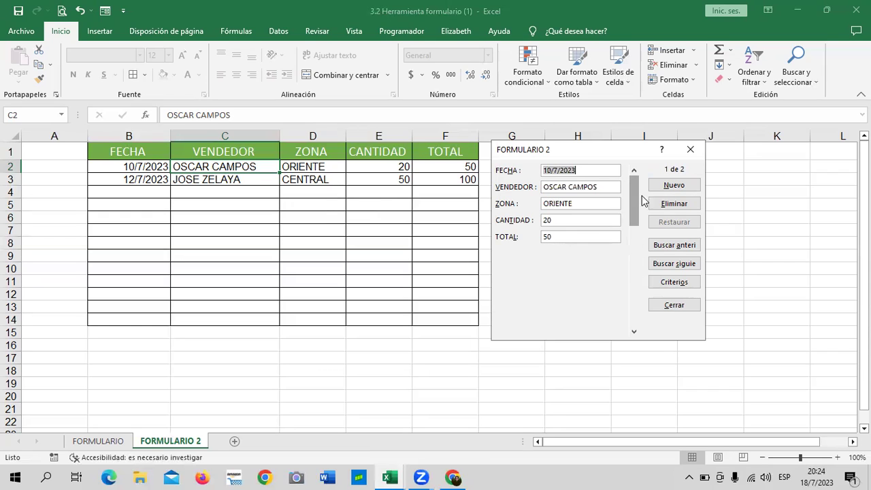
Delete the 10/7/2023 ORIENTE record, confirming the deletion on the second attempt.
left_click(685, 206)
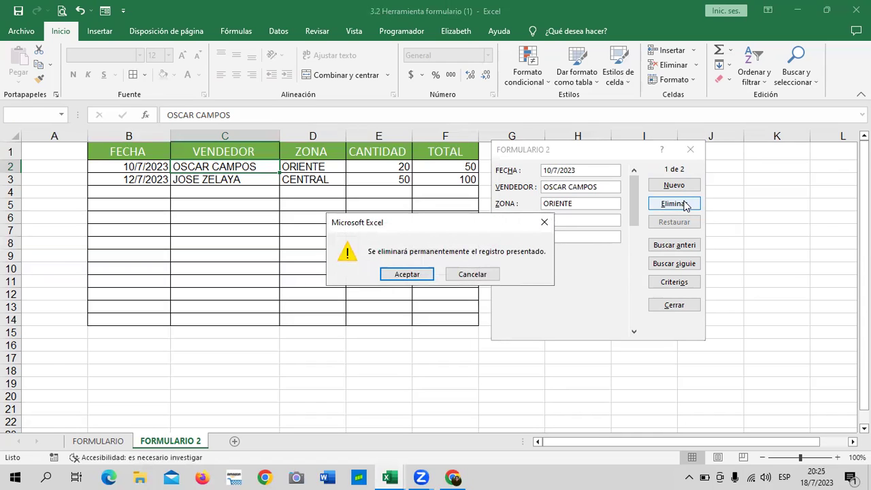
left_click(490, 275)
left_click(679, 204)
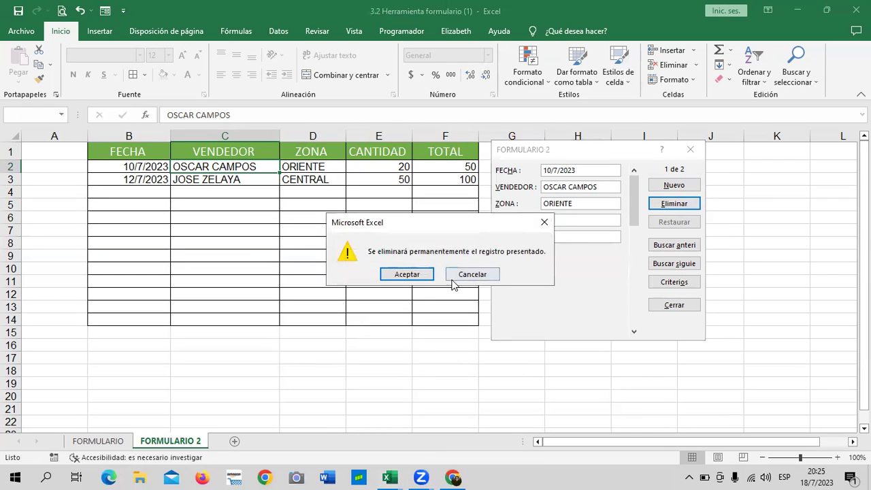
left_click(412, 276)
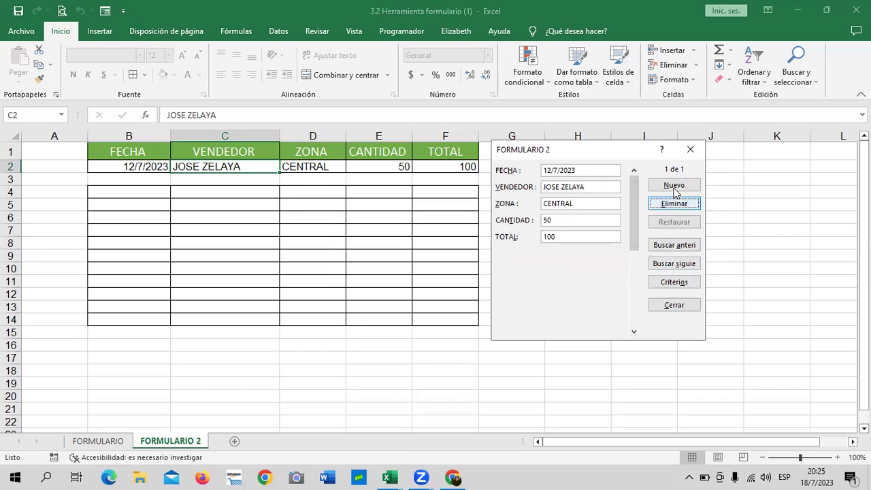
Browse the remaining records and switch the form to Criterios search mode.
left_click(663, 246)
left_click(661, 266)
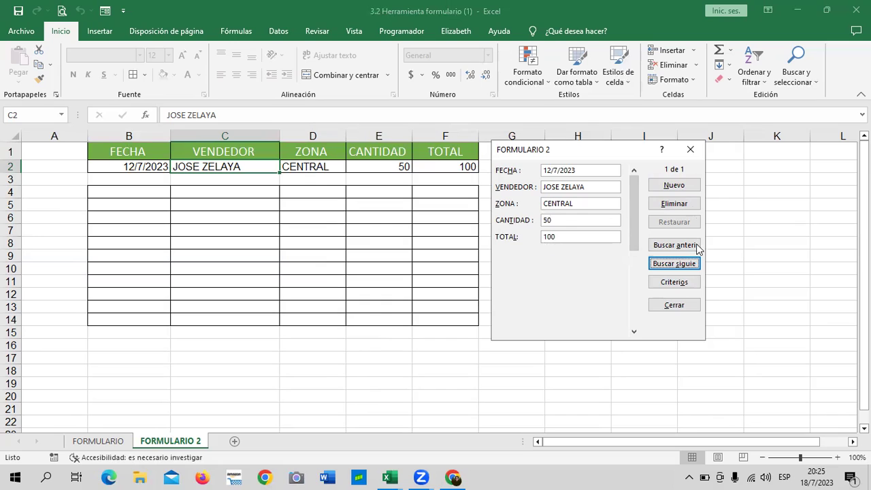
left_click(672, 284)
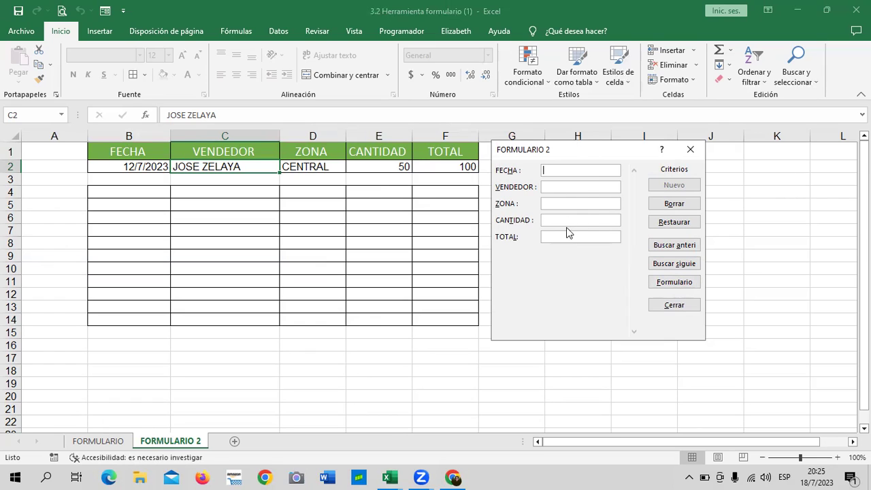
Search by the seller's name with Buscar anterior to find the CENTRAL sale, then start a new record.
left_click(566, 187)
type("JOSE ZELAYA")
left_click(677, 251)
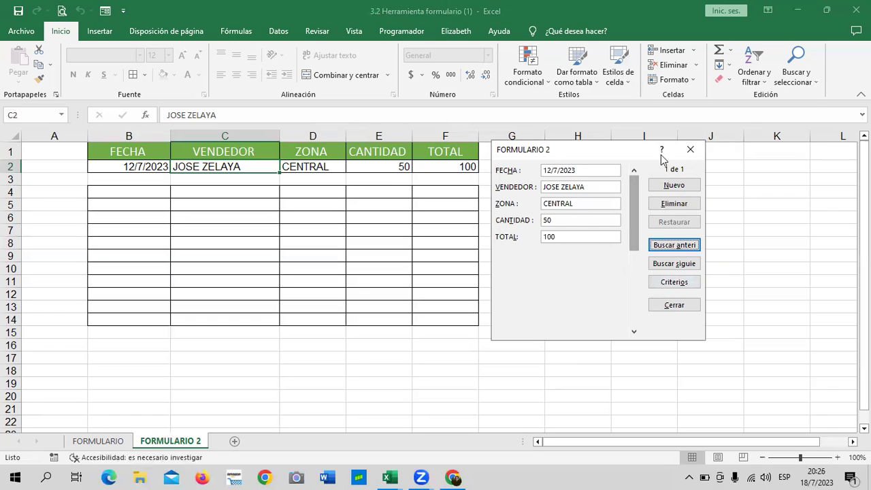
left_click(679, 185)
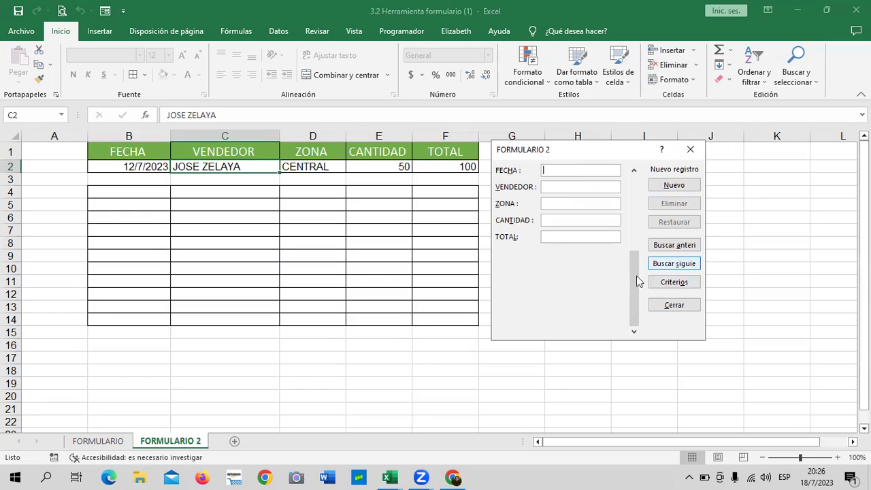
Add a record dated 10/7/23 with the seller's name, zone ORIENTE, quantity 20 and total 50.
type("15")
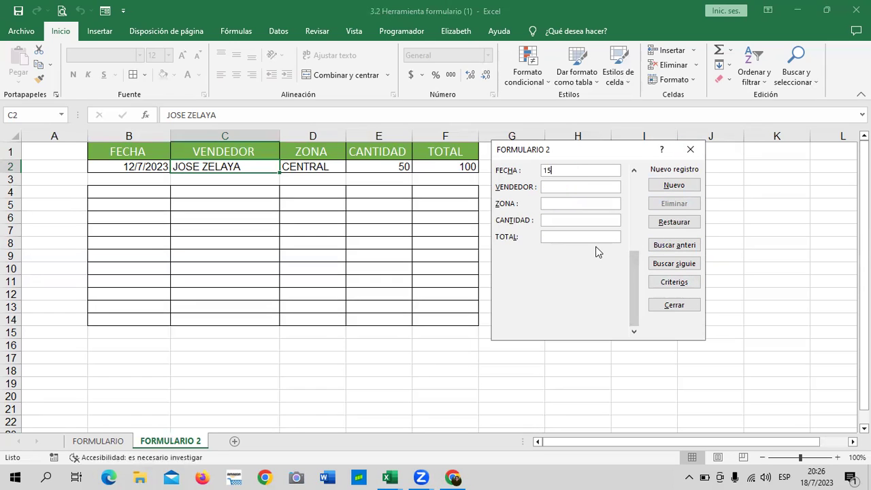
key("BackSpace")
type("0")
type("/")
type("7/")
type("23")
type("OSCAR ")
type("CAPOS")
key("BackSpace")
key("BackSpace")
key("BackSpace")
type("MPOS")
key("Tab")
type("ORIENTE")
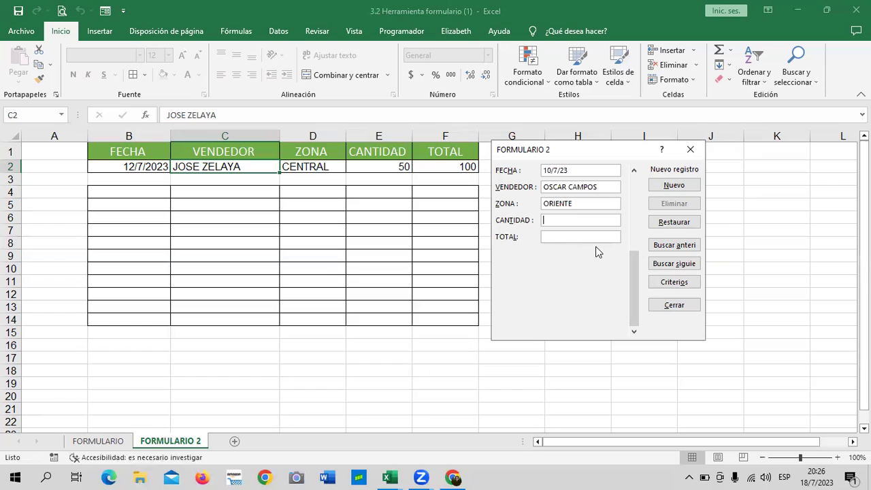
type("20")
type("50")
key("Return")
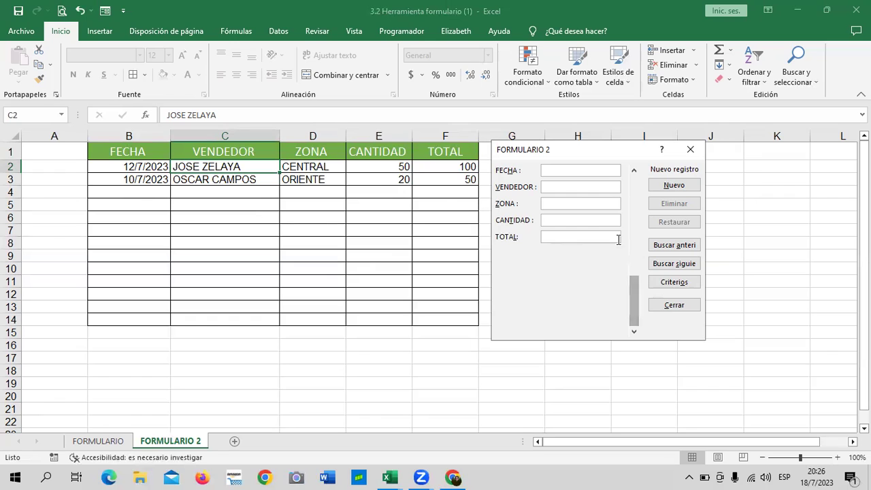
mouse_move(635, 301)
left_mouse_down()
mouse_move(636, 221)
mouse_move(626, 196)
mouse_move(697, 159)
left_mouse_up()
left_click(690, 149)
Close the data form and remove the Formulario shortcut from the Quick Access Toolbar.
left_click(631, 266)
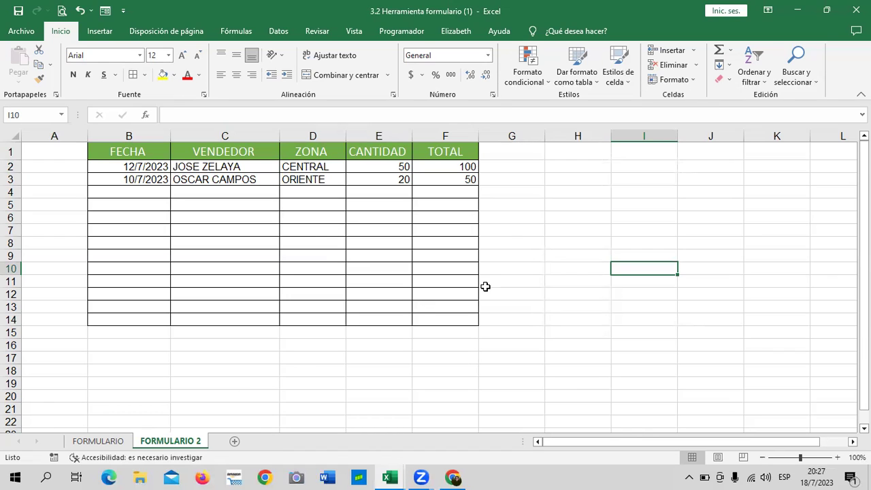
left_click(517, 211)
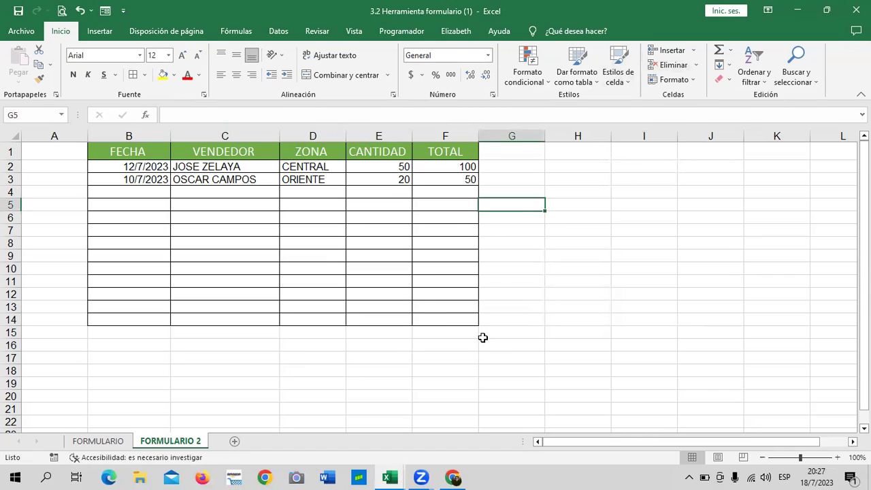
left_click(578, 292)
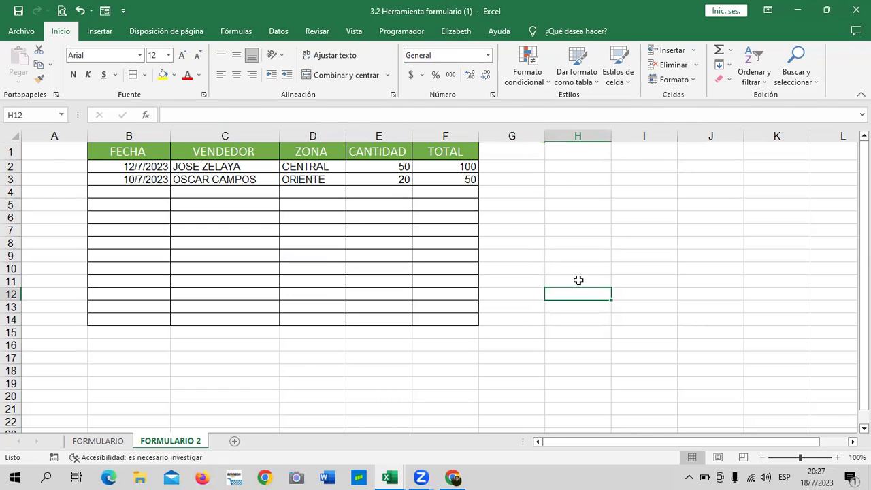
right_click(105, 11)
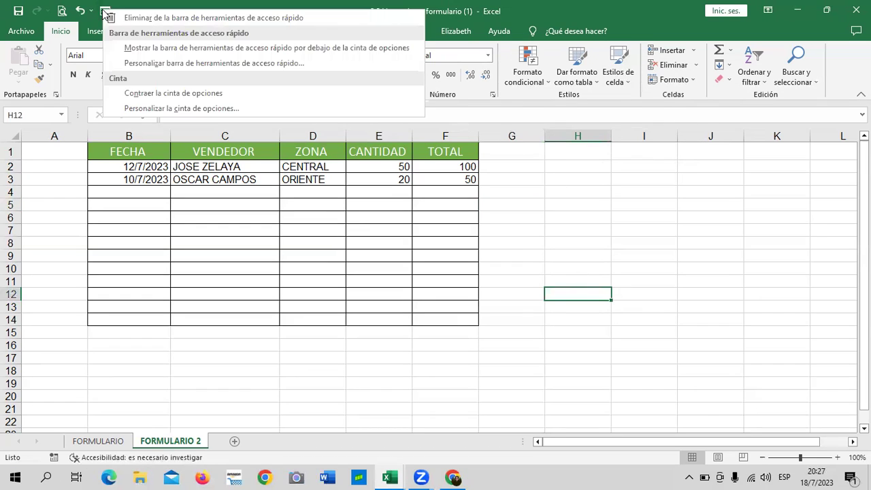
left_click(143, 17)
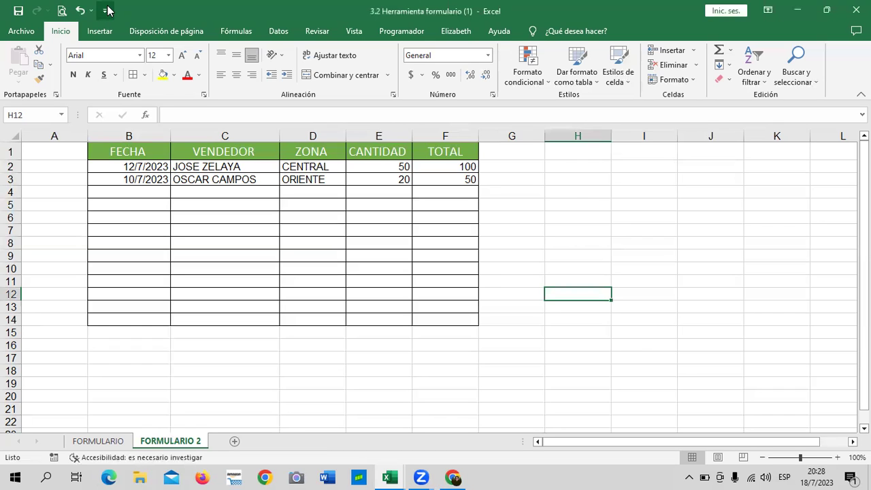
Open Más comandos..., browse the Options categories, then return to the Barra de herramientas de acceso rápido page.
left_click(108, 10)
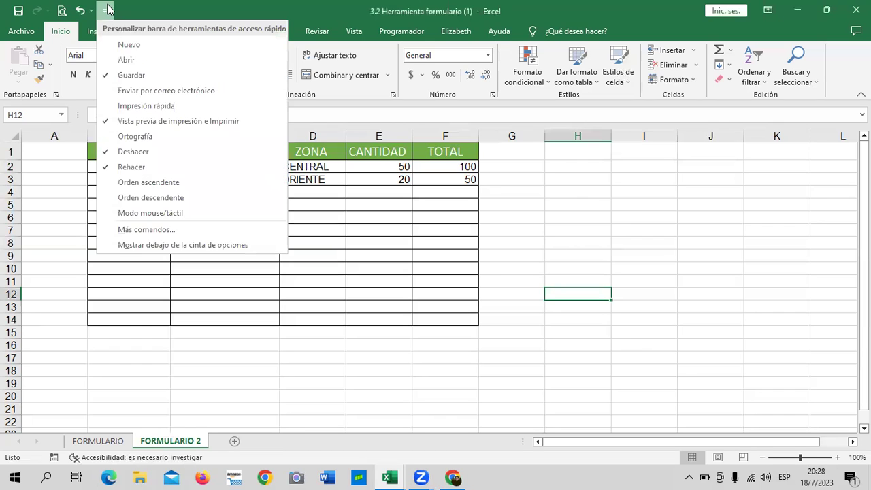
left_click(151, 232)
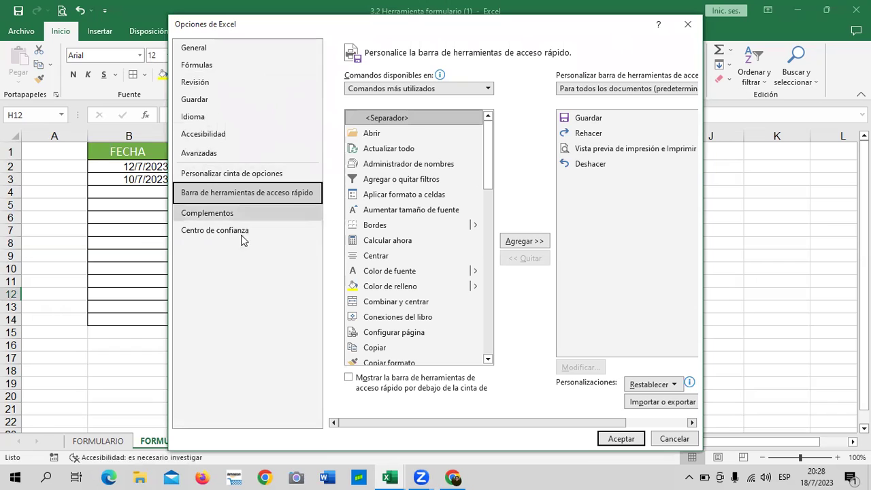
left_click(287, 173)
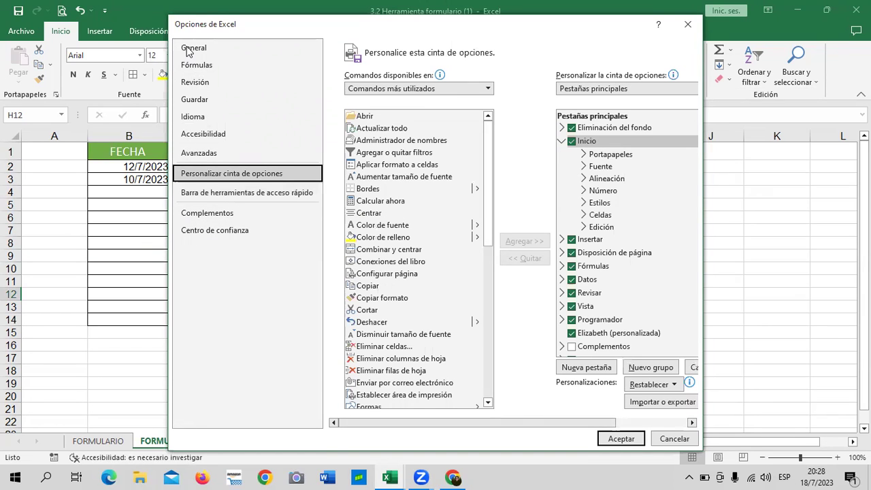
left_click(192, 49)
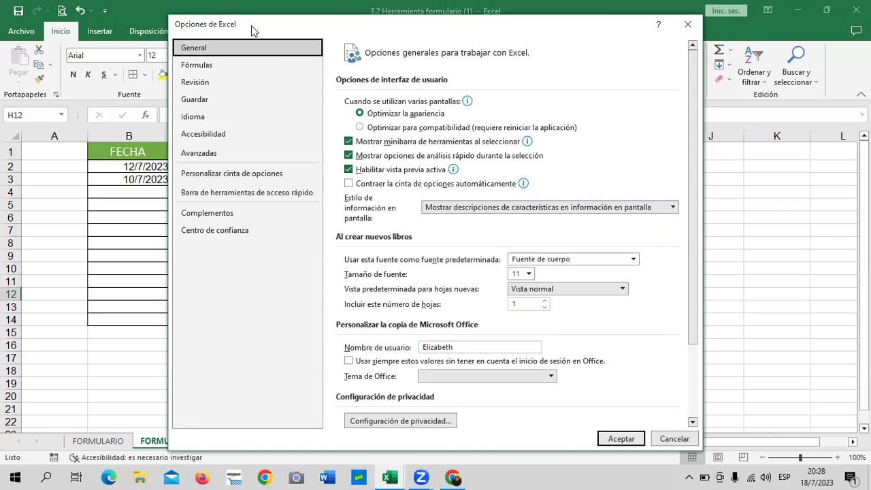
left_click(213, 192)
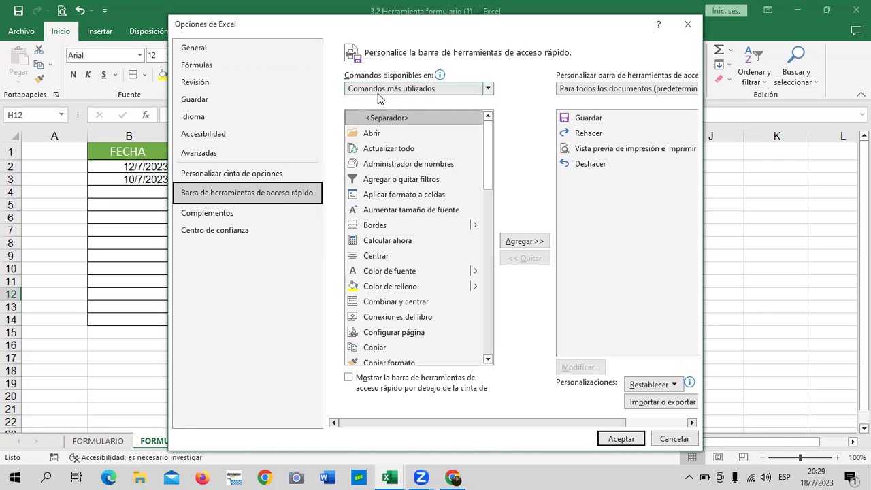
mouse_move(485, 149)
left_mouse_down()
mouse_move(496, 321)
mouse_move(485, 343)
mouse_move(487, 136)
left_mouse_up()
Add Formulario... from Comandos que no están en la cinta, then close Options with X, discarding it.
left_click(488, 89)
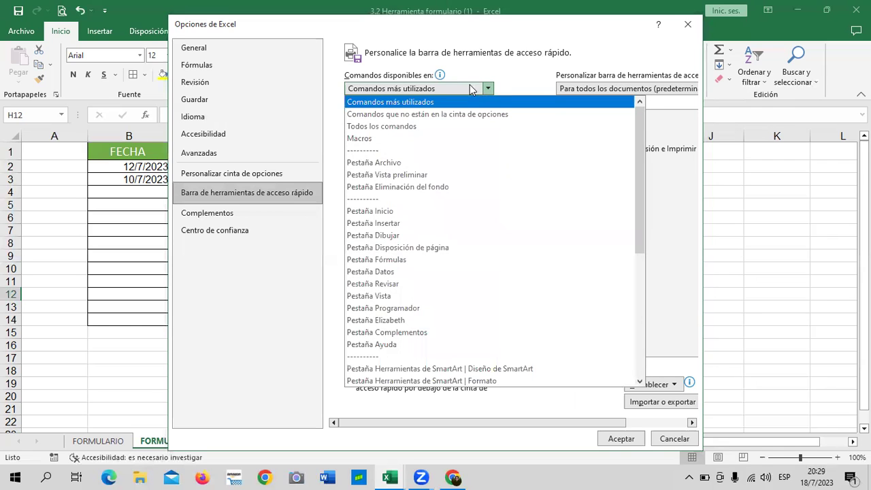
left_click(419, 115)
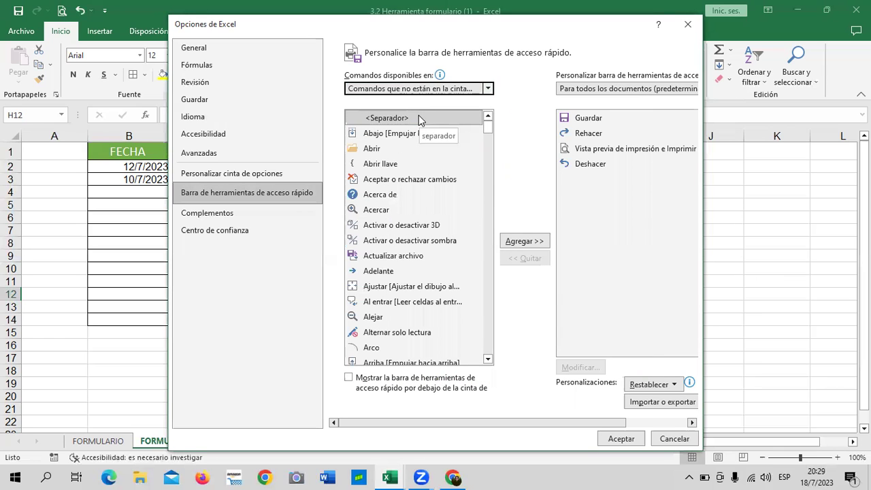
left_click(418, 117)
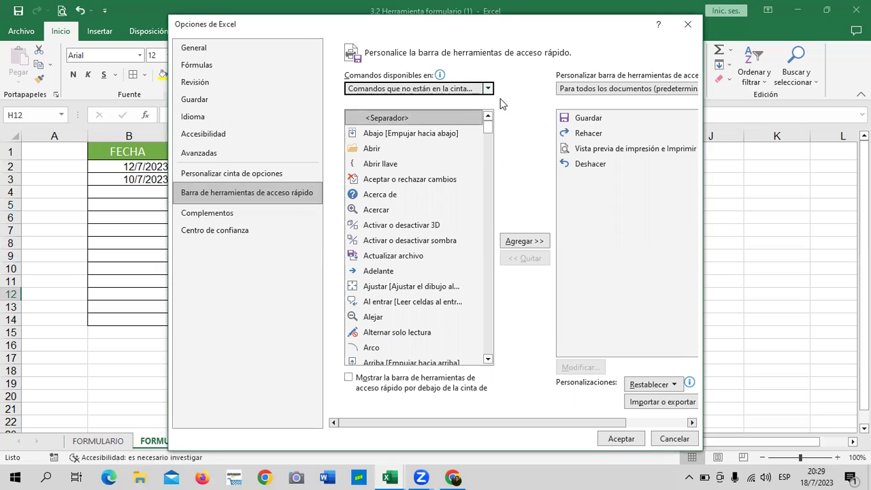
mouse_move(489, 127)
left_mouse_down()
mouse_move(487, 166)
mouse_move(488, 137)
mouse_move(484, 158)
left_mouse_up()
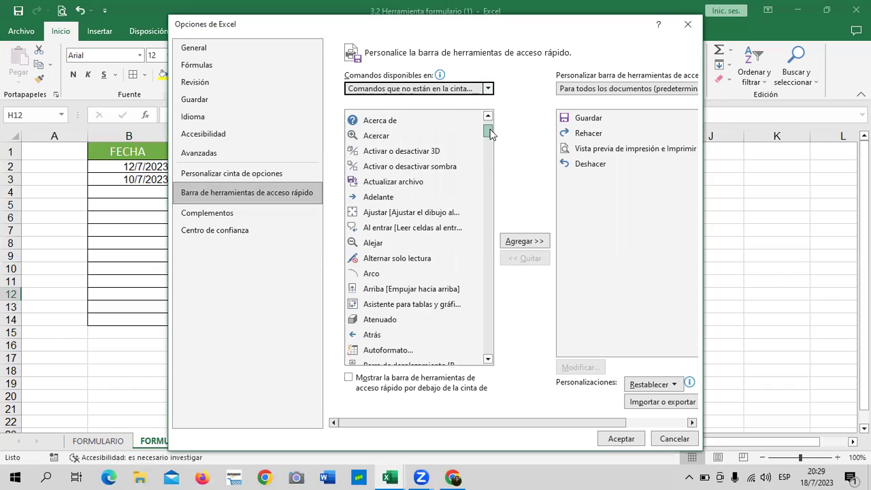
left_click_drag(484, 157, 489, 235)
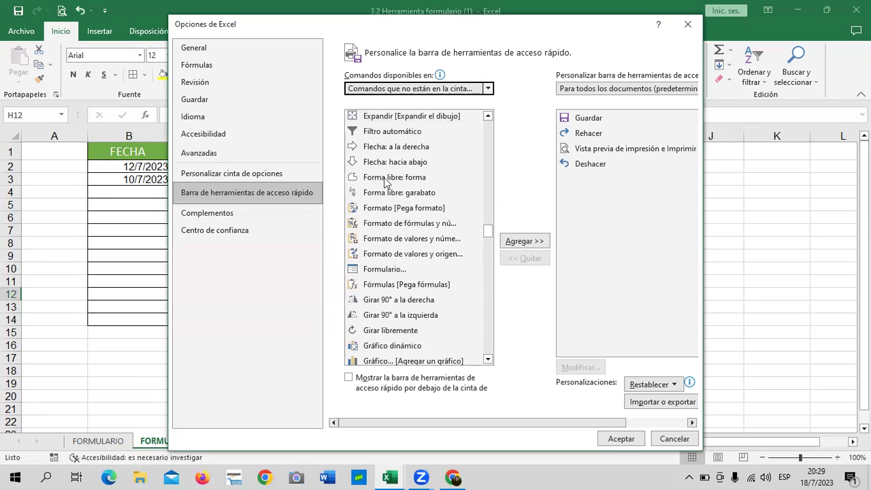
left_click(399, 269)
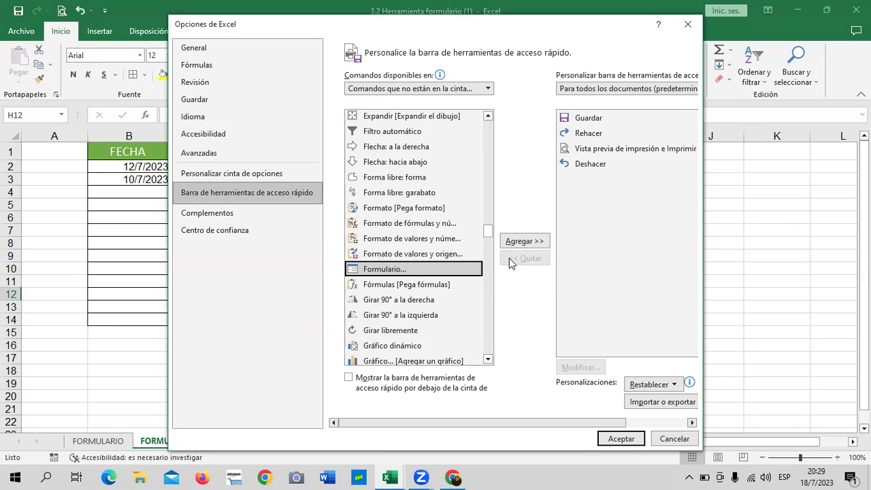
left_click(531, 242)
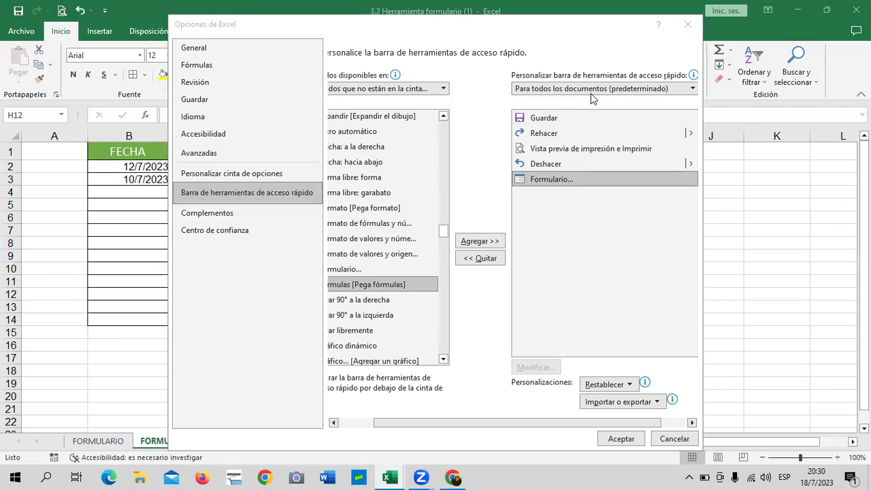
left_click(687, 26)
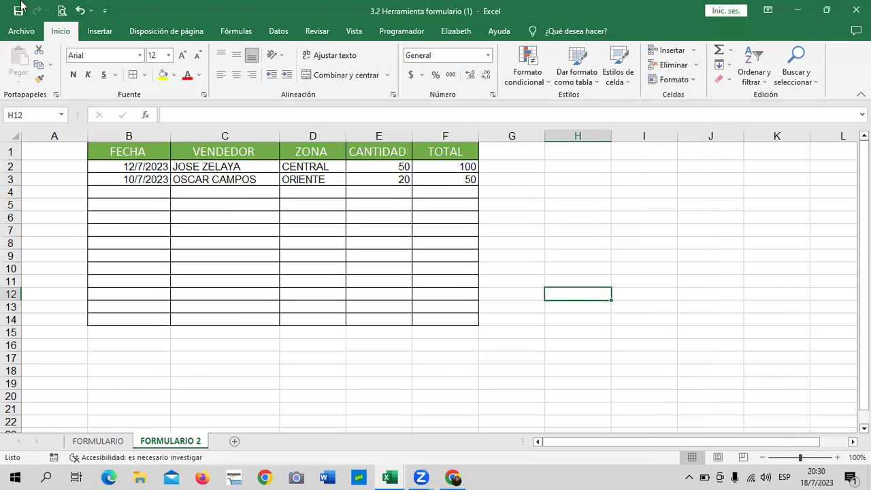
Reopen Más comandos..., add Formulario... from Comandos que no están en la cinta, and click Aceptar.
left_click(105, 12)
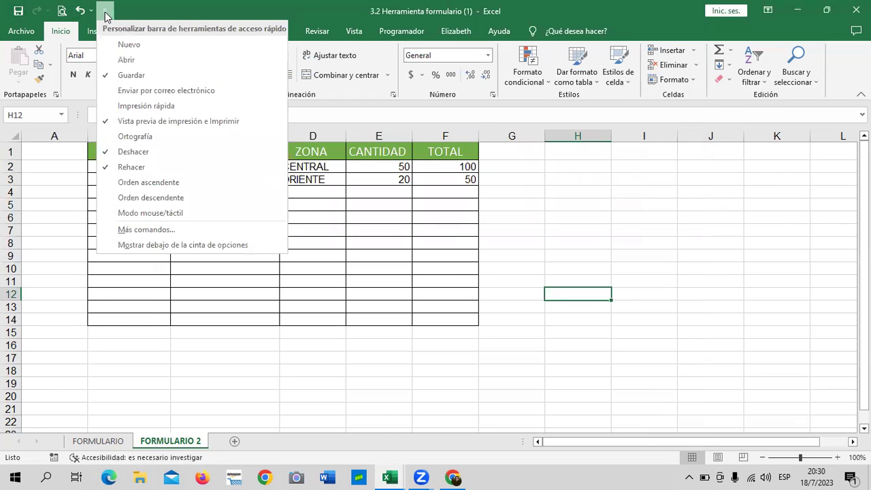
left_click(149, 232)
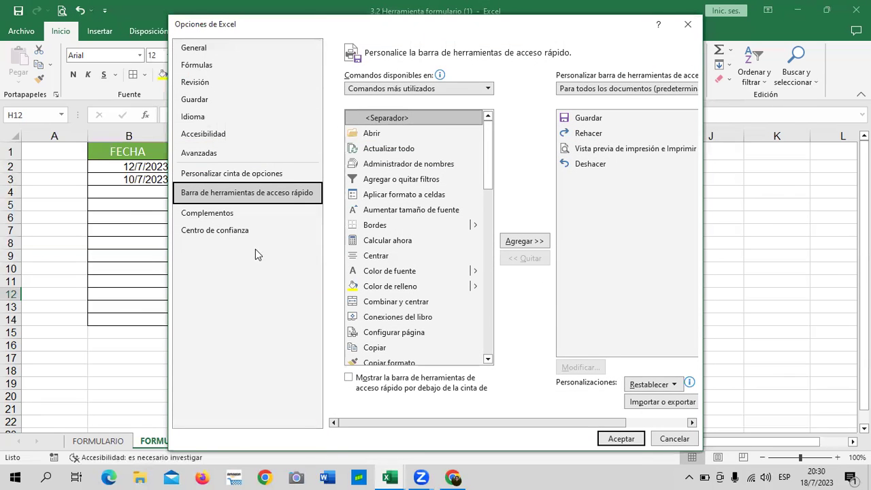
left_click(251, 195)
left_click(488, 90)
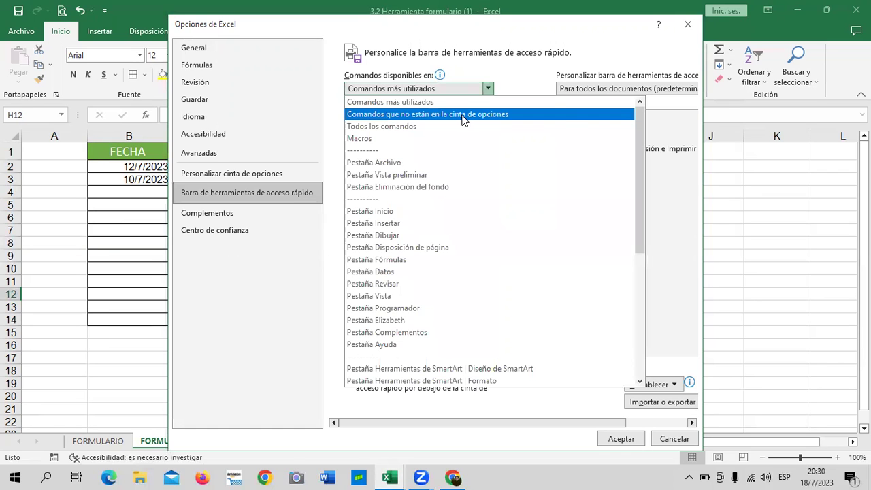
left_click(462, 115)
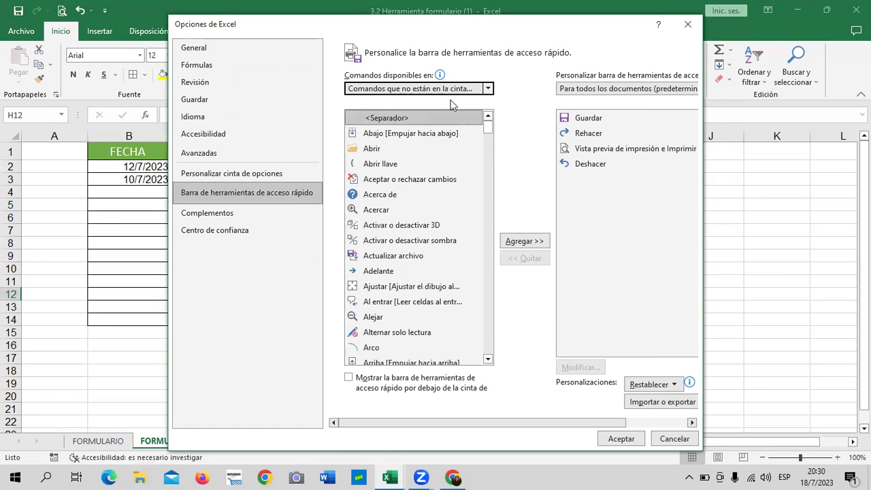
left_click_drag(488, 128, 483, 193)
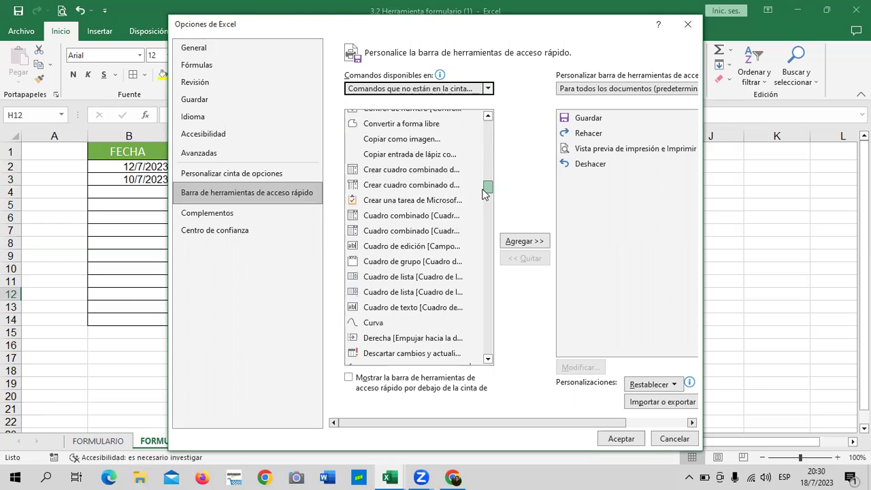
mouse_move(483, 193)
left_mouse_down()
mouse_move(477, 254)
mouse_move(481, 233)
left_mouse_up()
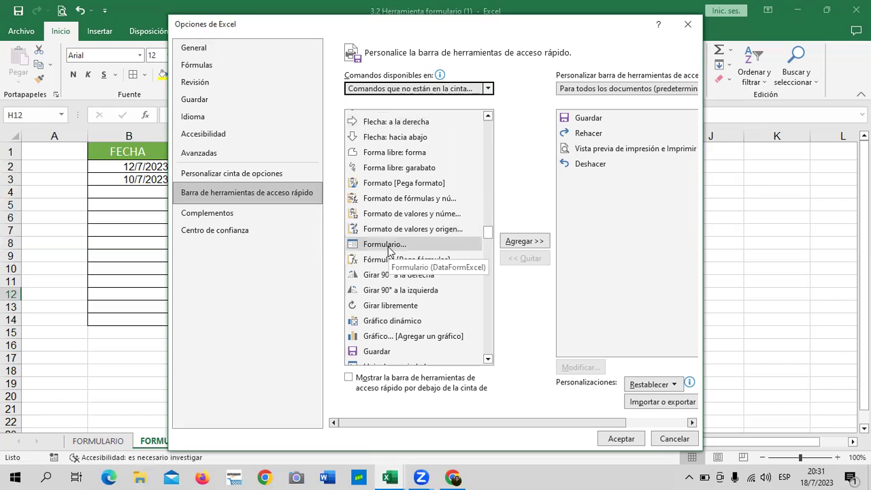
left_click(388, 246)
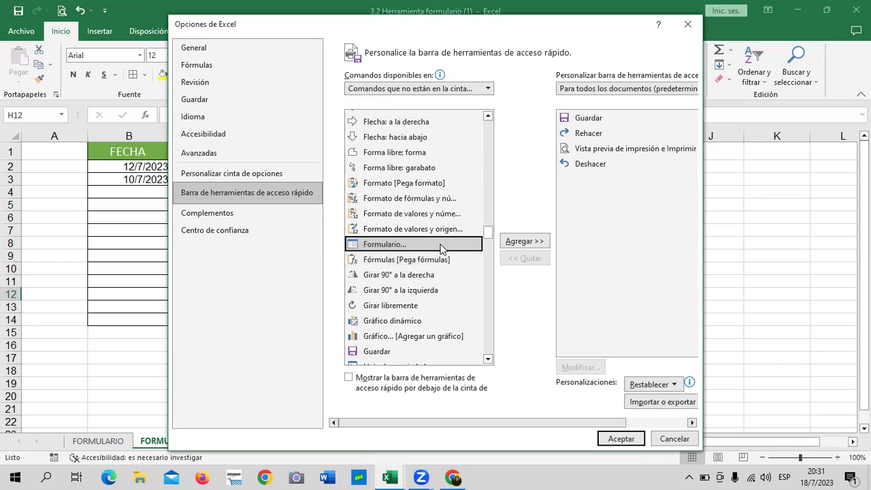
left_click(524, 242)
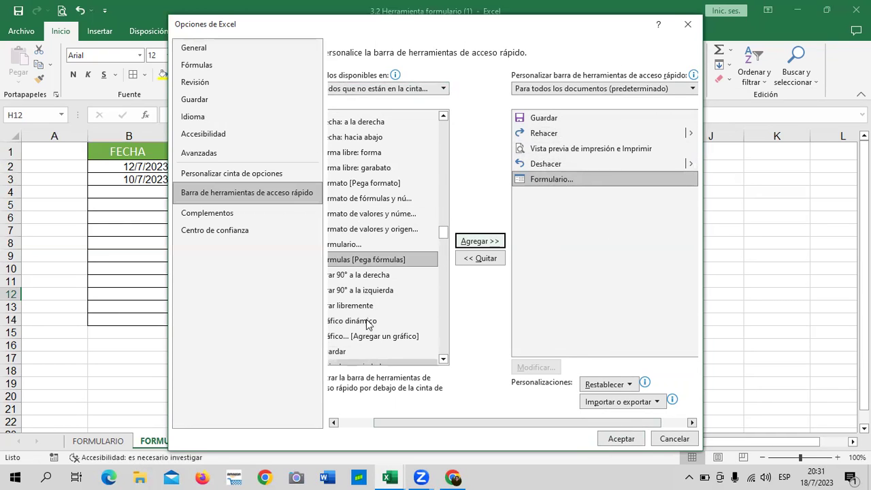
left_click(621, 439)
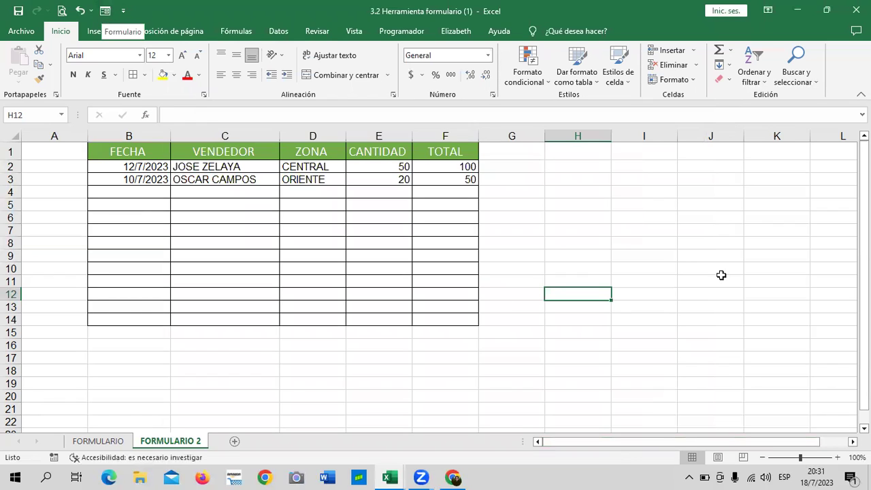
Check the FORMULARIO sheet, then return to FORMULARIO 2 and select cell C7.
left_click(223, 215)
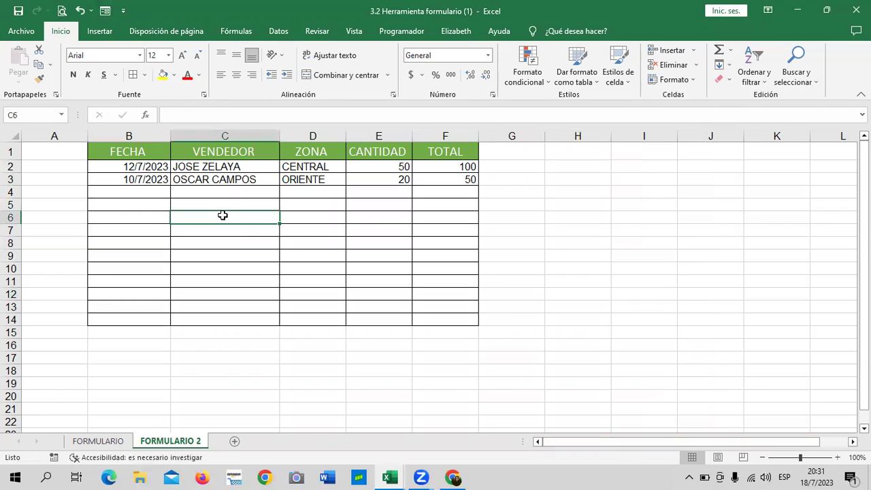
left_click(115, 443)
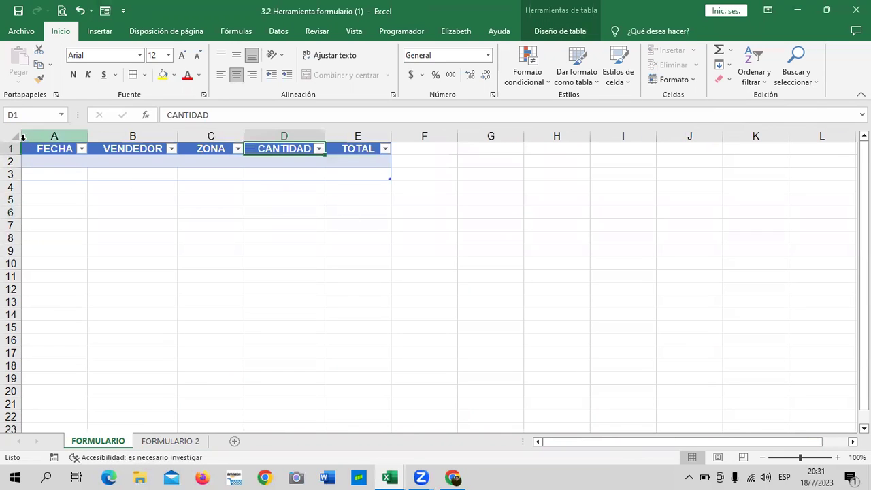
left_click(52, 157)
left_click(53, 146)
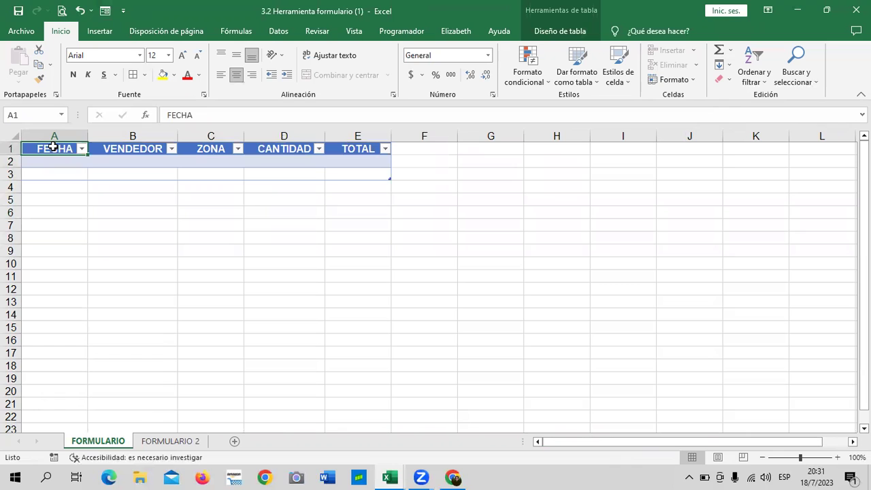
left_click(168, 443)
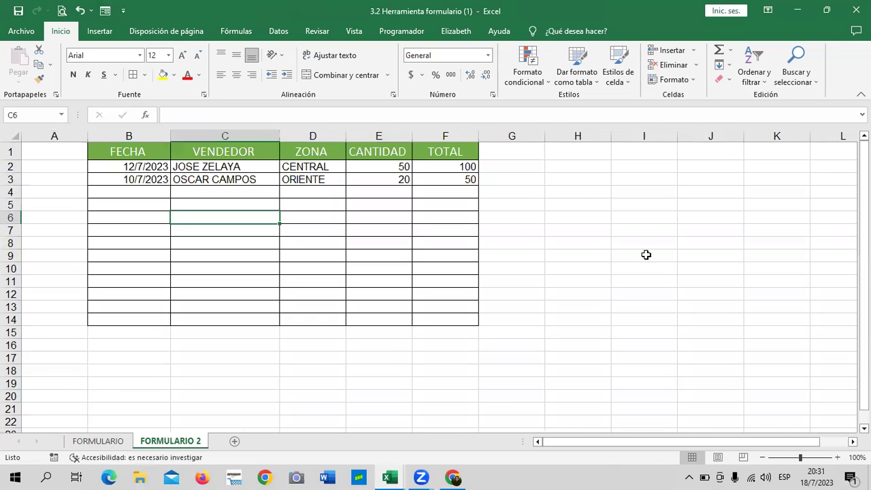
left_click(272, 231)
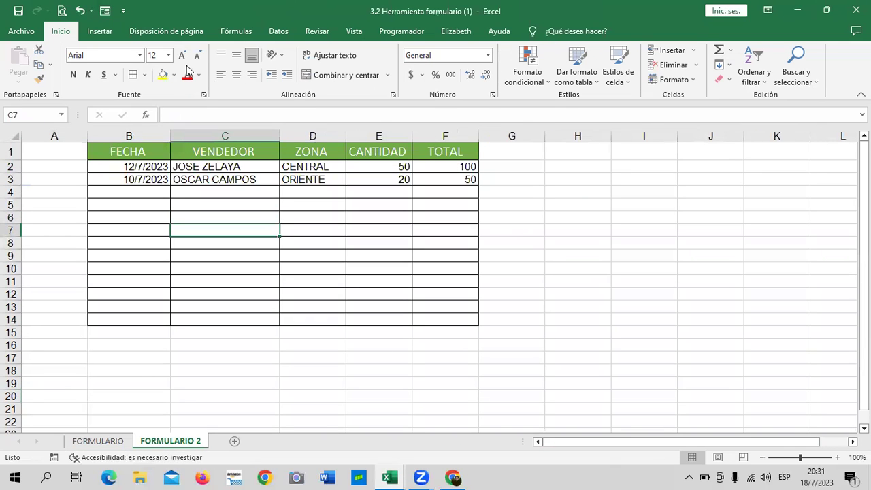
After dismissing two range warnings, open the Formulario data form from cell E2.
left_click(104, 12)
left_click(449, 273)
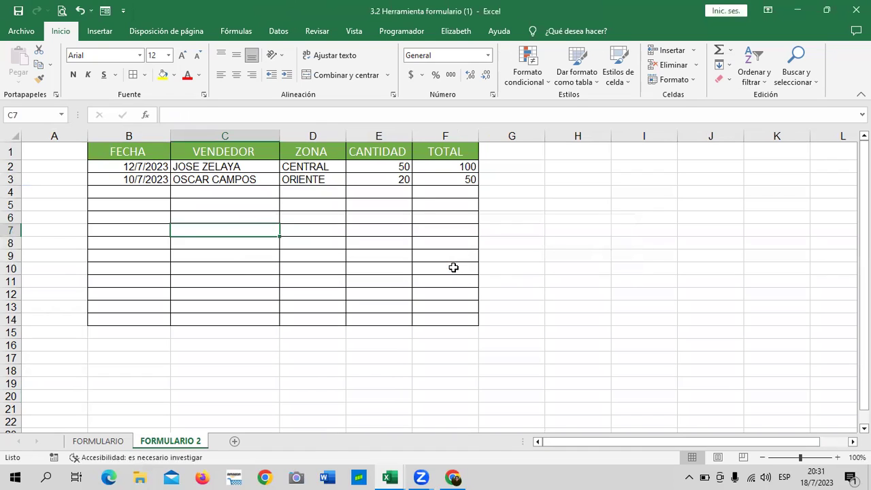
left_click(389, 150)
left_click(357, 256)
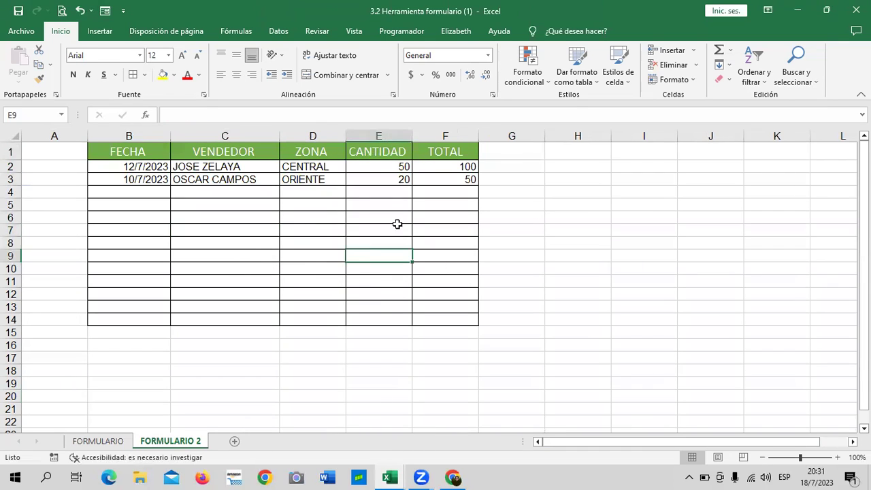
left_click(105, 12)
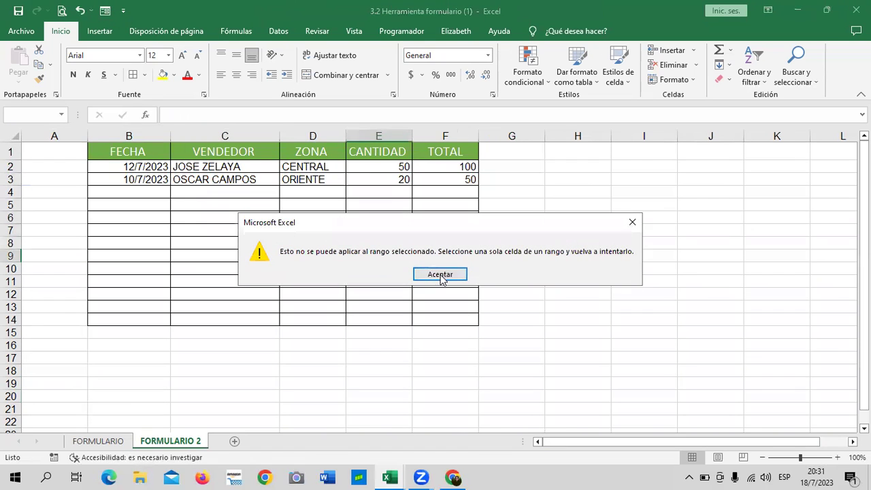
left_click(445, 273)
left_click(367, 164)
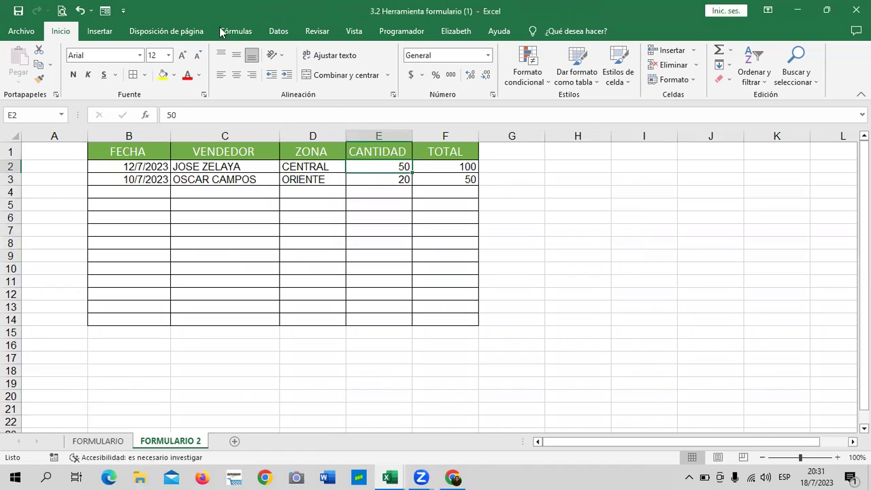
left_click(105, 12)
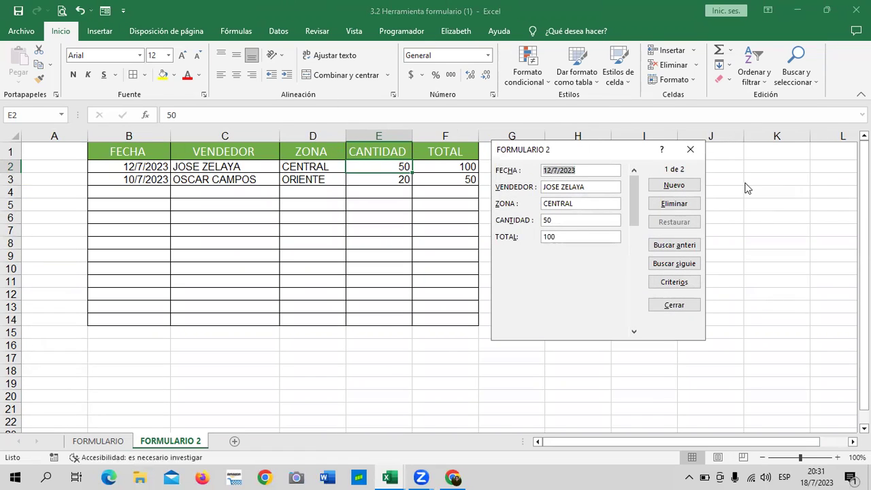
Add a new record dated 14/7/23 with the seller's name, OCCIDENTE, CANTIDAD 35 and TOTAL 75, then close the form.
left_click(690, 189)
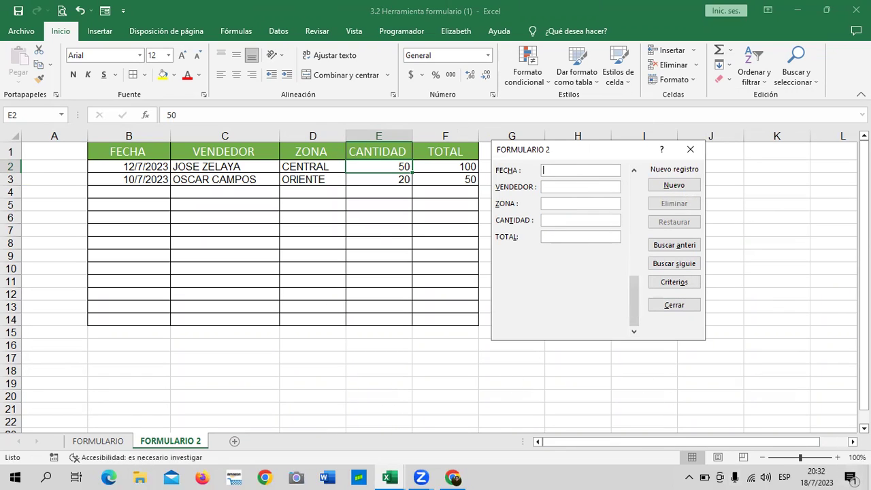
type("14")
type("/7/23")
type("O")
type("RGE AGUIRRE")
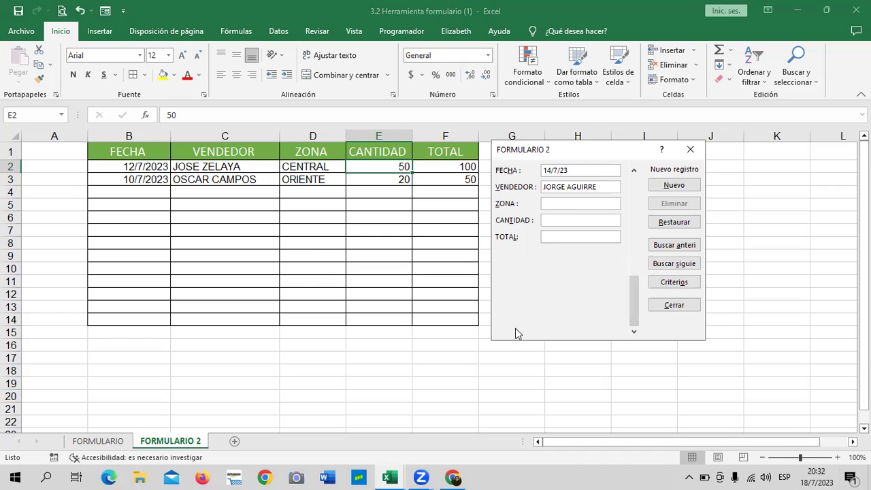
key("Tab")
type("OCCIDENTE")
key("Tab")
type("35")
type("75")
key("Return")
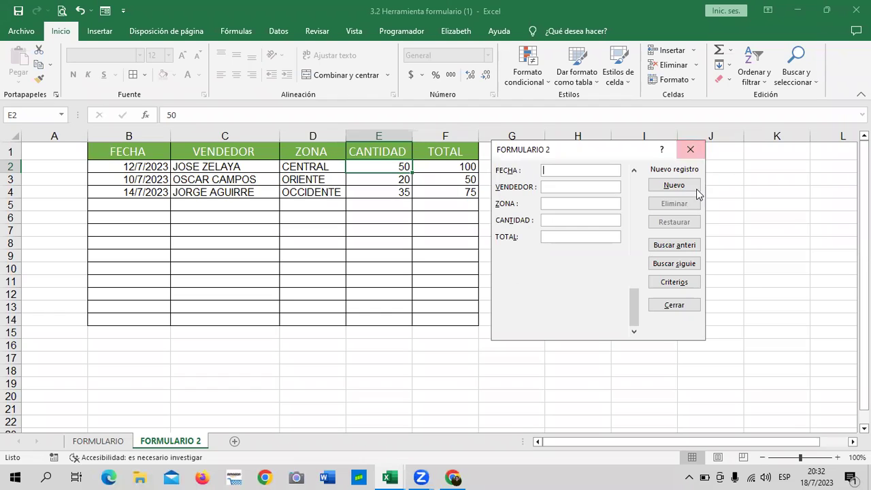
left_click(691, 151)
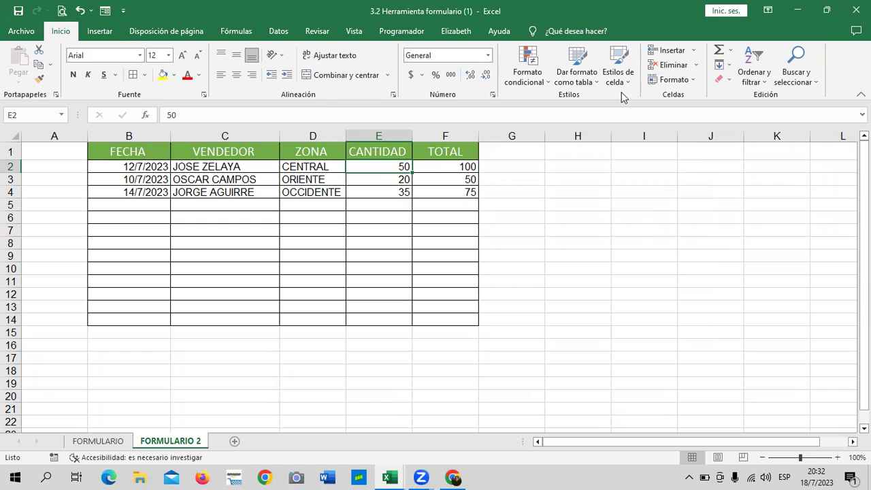
Insert a new column before TOTAL and give it the header PRECIO in F1.
left_click(471, 164)
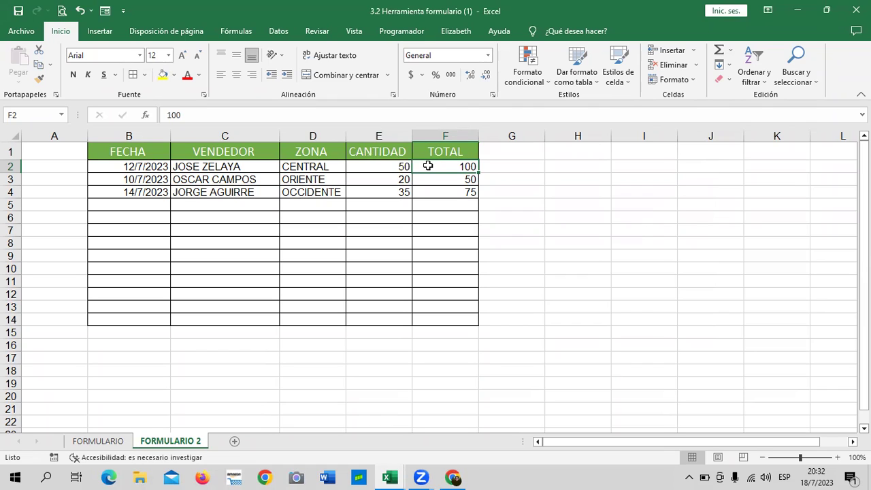
left_click(376, 167)
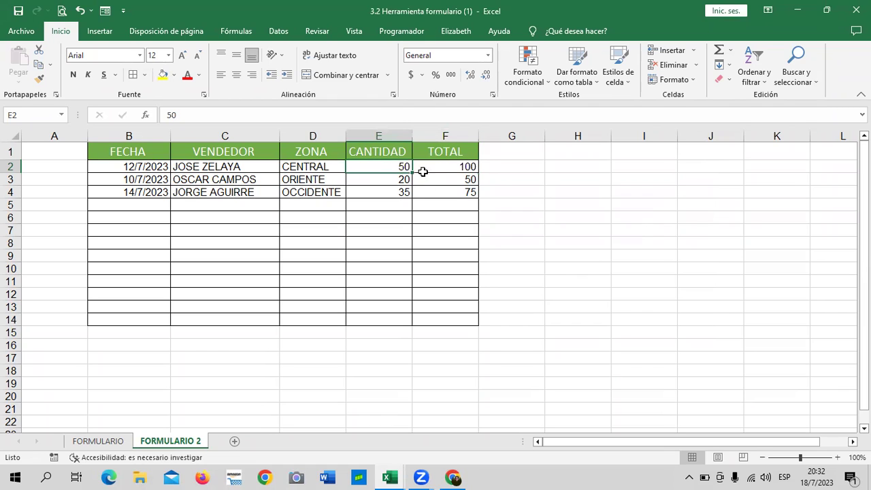
right_click(459, 135)
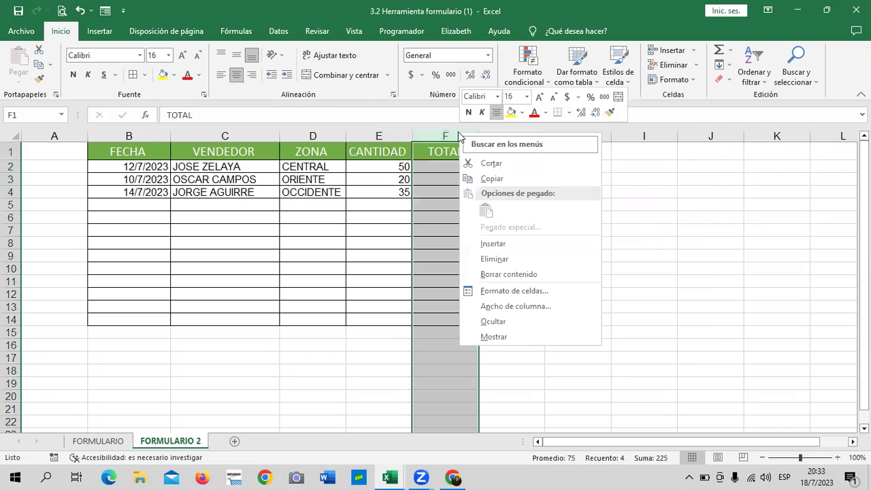
left_click(526, 243)
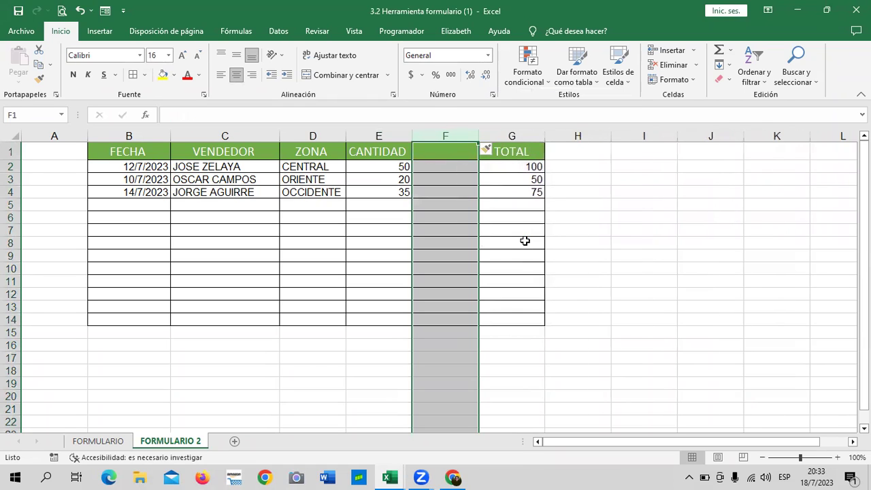
left_click(613, 257)
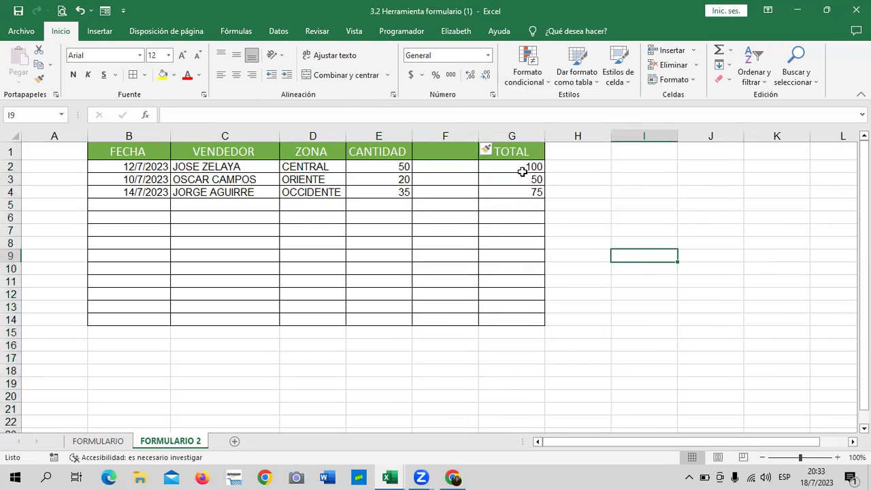
left_click(458, 154)
type("PRECIO")
key("Return")
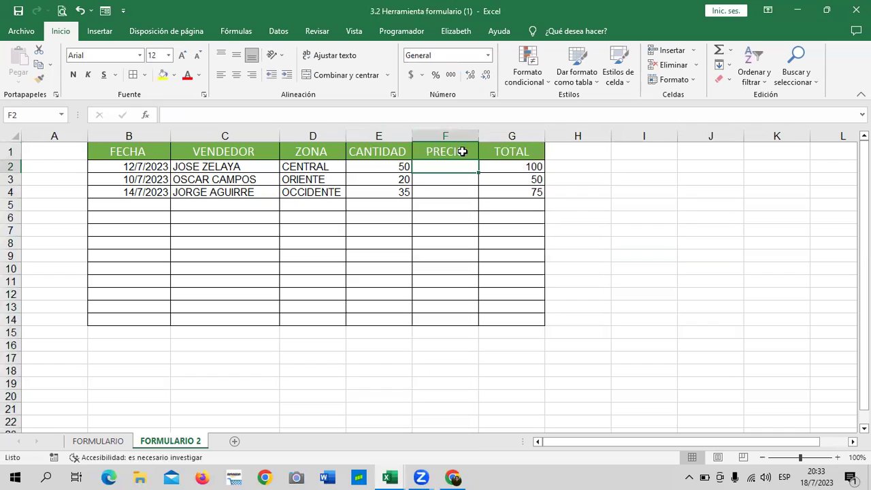
Apply Contabilidad number format to the PRECIO and TOTAL cells down to row 14.
mouse_move(451, 172)
left_mouse_down()
mouse_move(451, 223)
mouse_move(464, 171)
mouse_move(474, 317)
mouse_move(507, 317)
left_mouse_up()
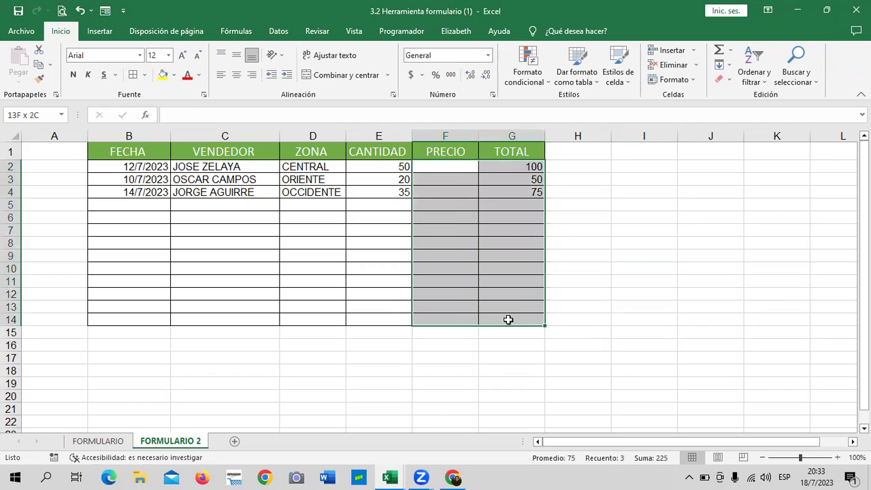
left_click(409, 76)
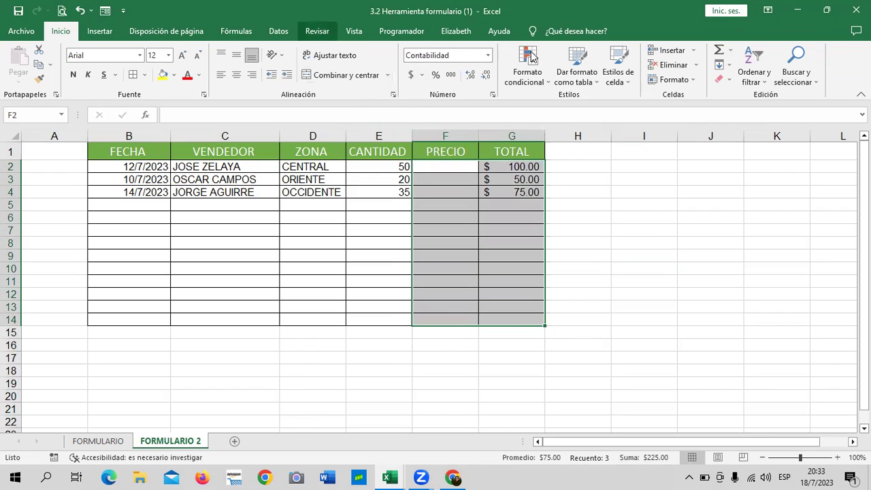
left_click(599, 209)
left_click(446, 168)
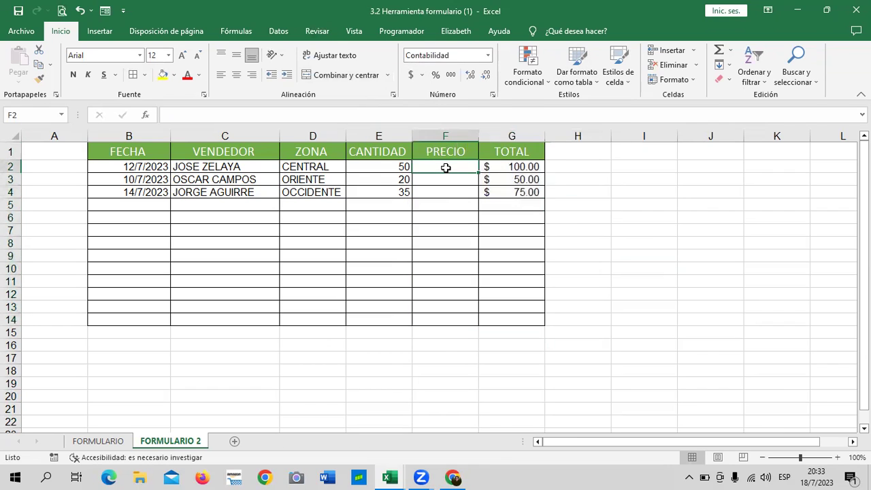
left_click(475, 239)
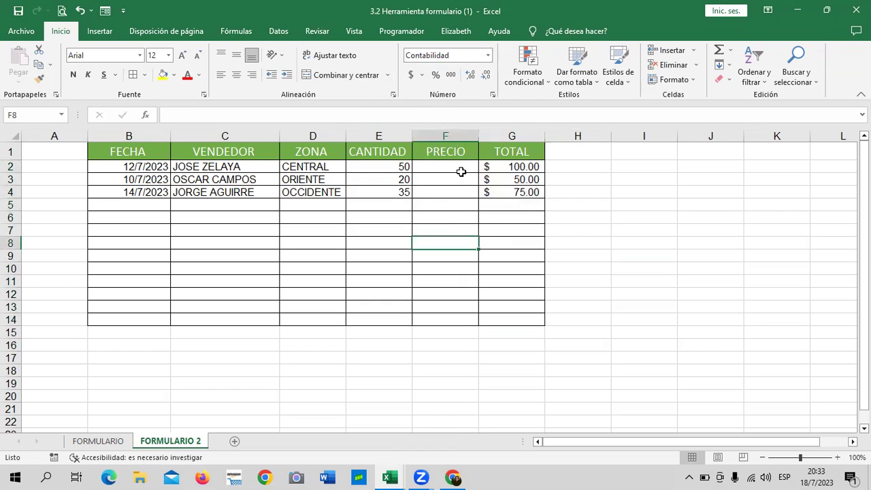
left_click(449, 152)
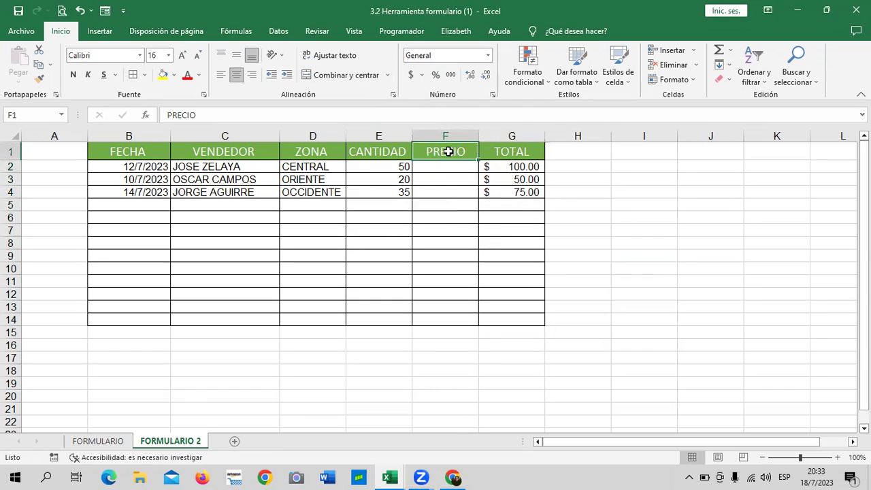
Reopen the data form to check the empty PRECIO field on record 1 de 3, then close it.
left_click(111, 9)
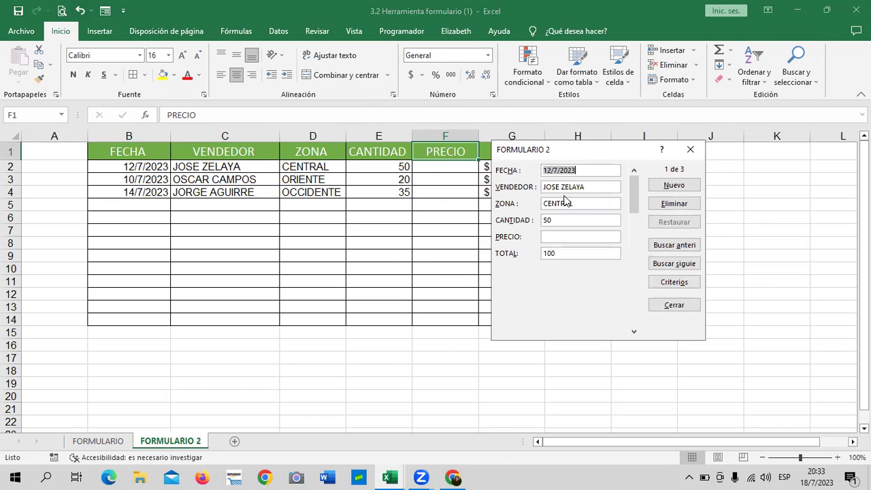
left_click(573, 236)
left_click(690, 149)
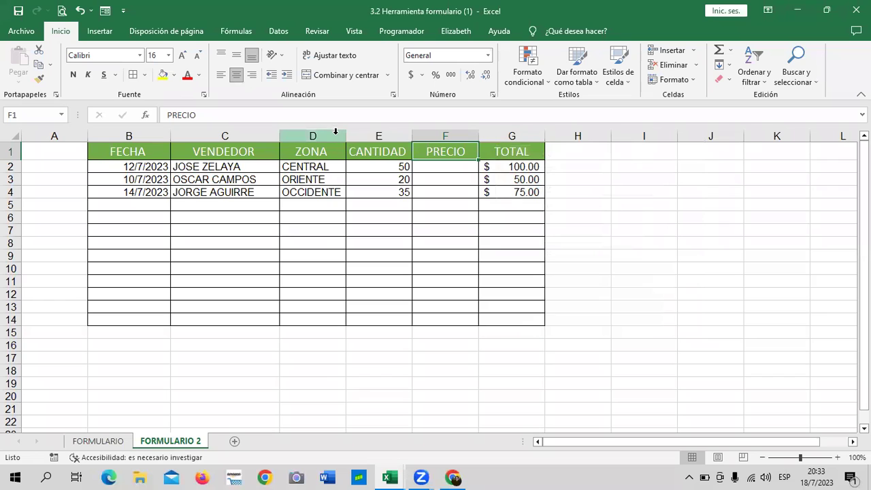
Insert a column before CANTIDAD and enter the header PRODUCTO in E1.
left_click(374, 131)
right_click(377, 133)
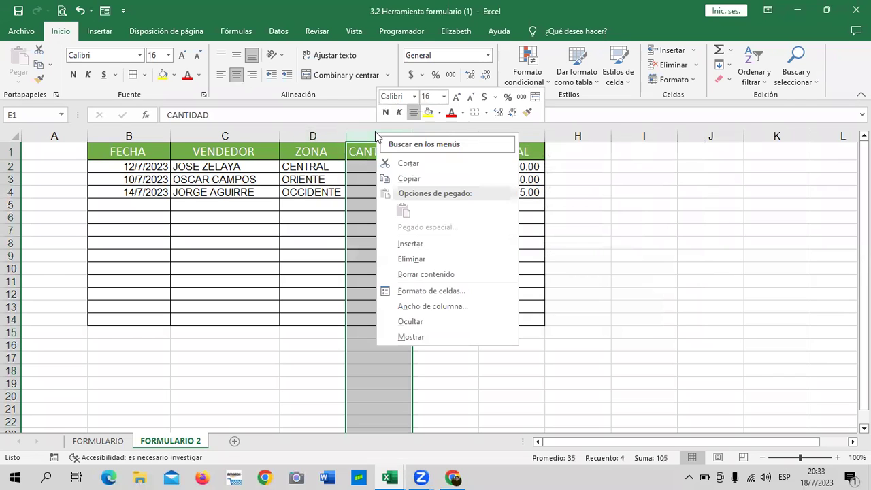
left_click(445, 243)
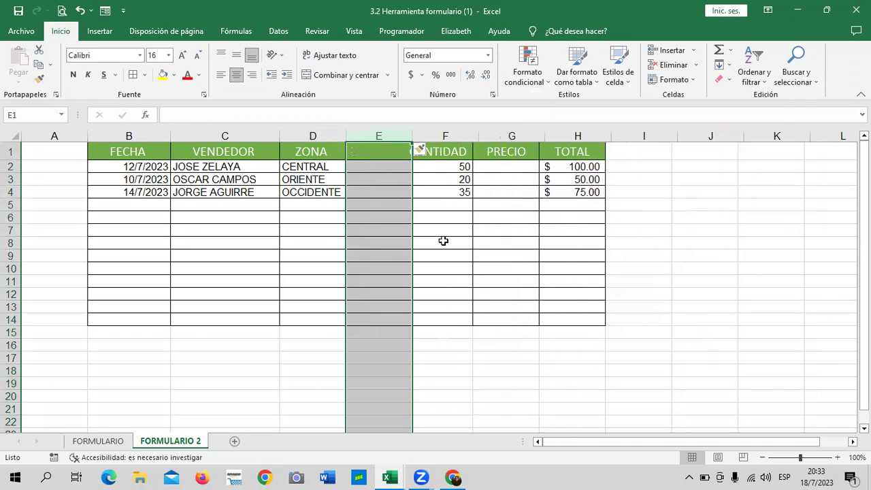
left_click(453, 241)
left_click(374, 150)
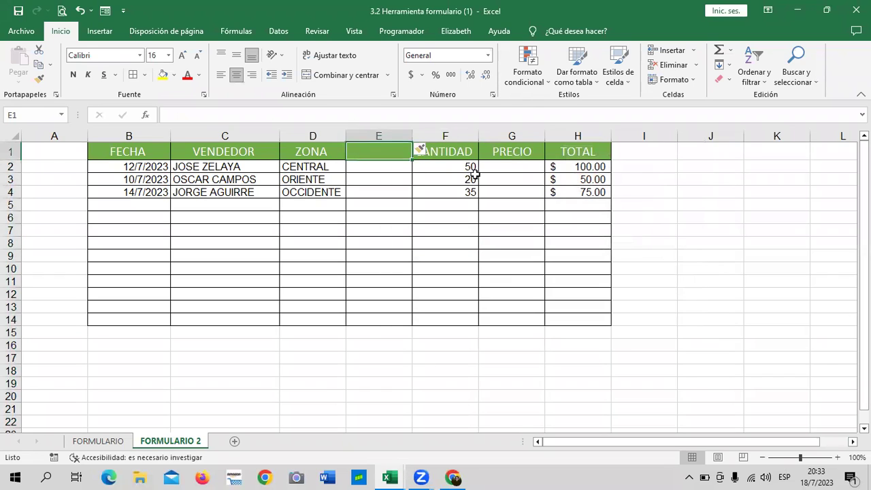
type("PRODUC")
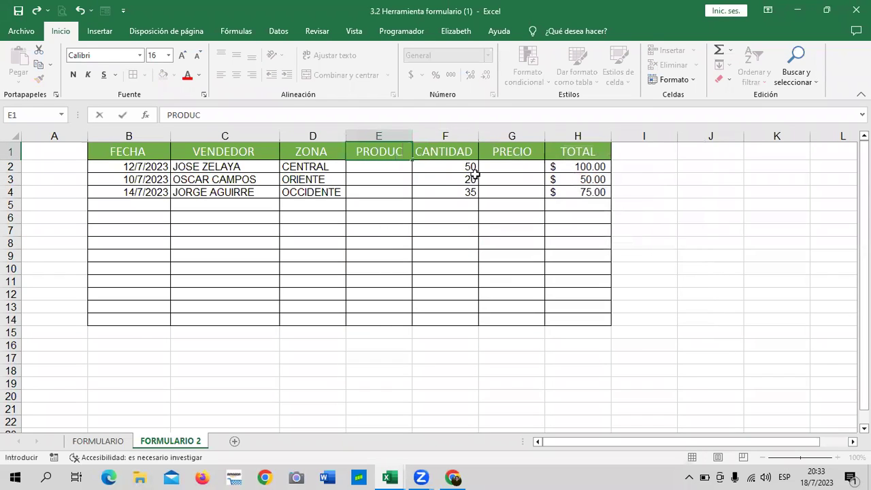
type("RO")
key("BackSpace")
key("BackSpace")
key("BackSpace")
type("CTO")
key("Return")
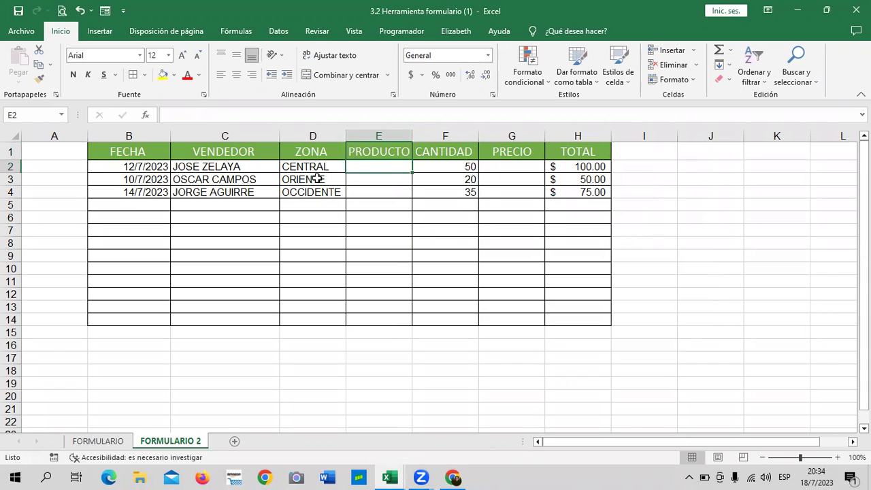
Widen column E and enter MOUSE as the first sale's product.
left_click_drag(412, 137, 425, 136)
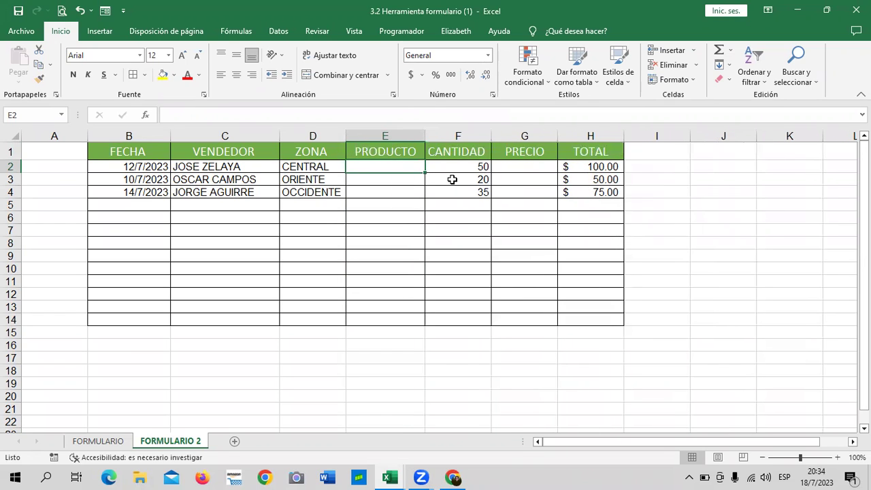
type("MOUSE")
key("Return")
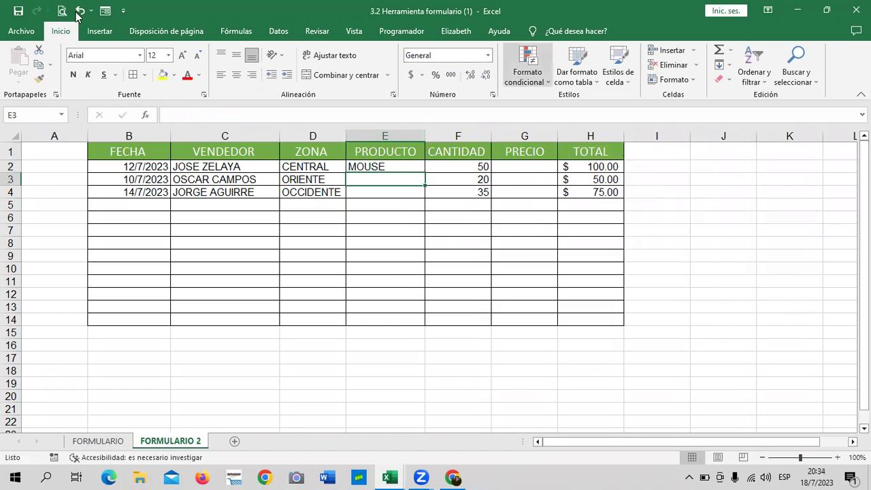
In the data form, set the first record's PRECIO to 4.50 and save it.
left_click(105, 11)
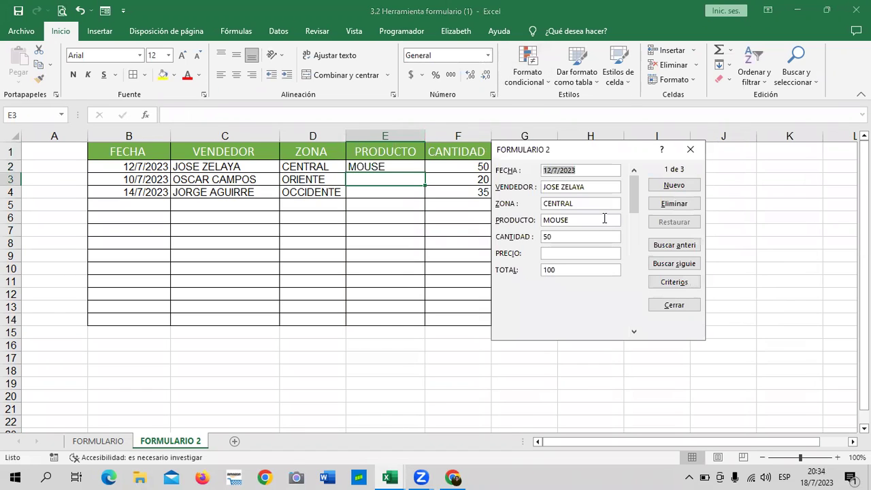
left_click(570, 252)
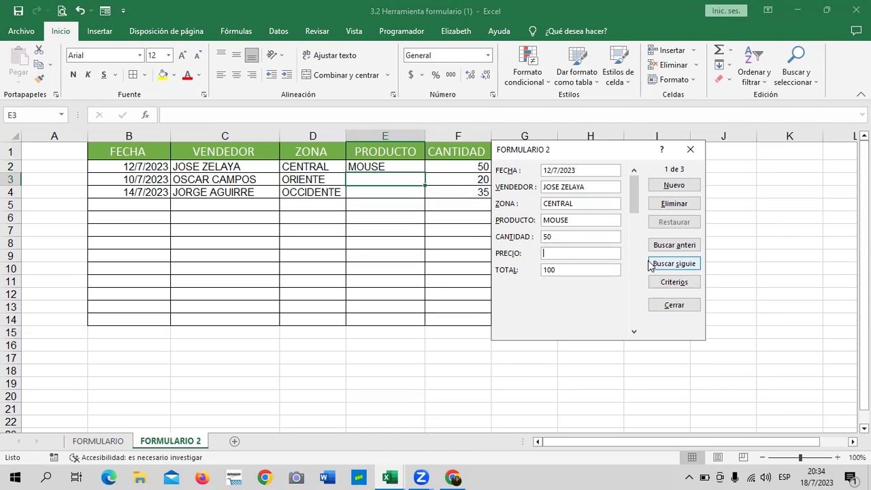
type("4.50")
key("Tab")
key("Tab")
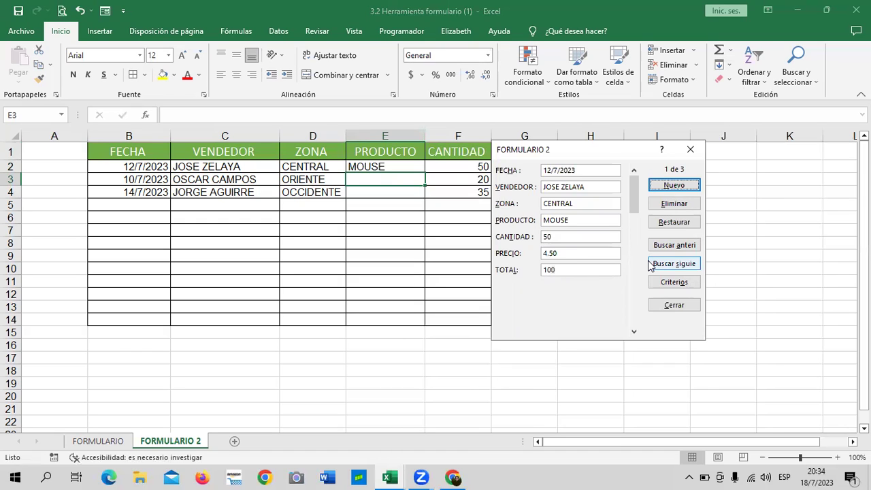
left_click(568, 270)
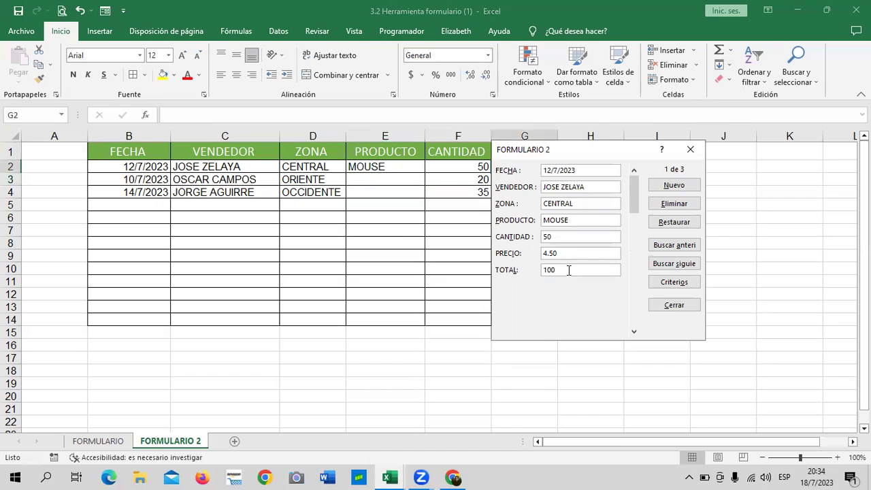
key("Return")
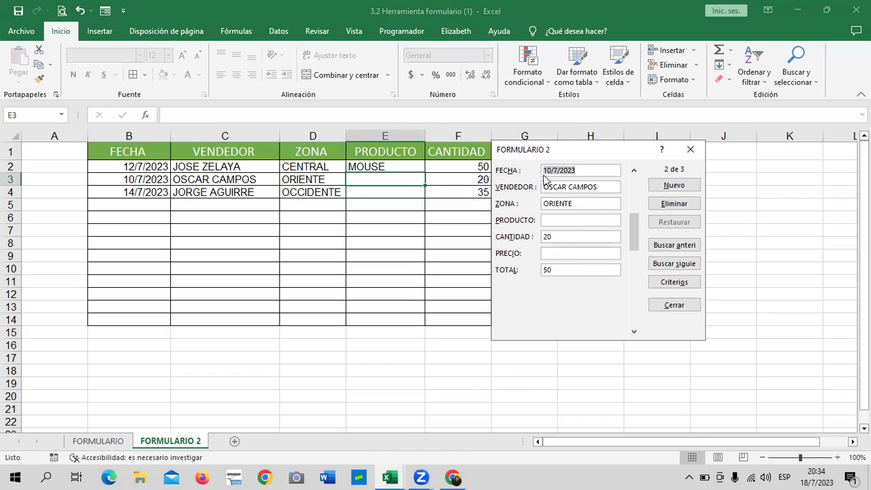
Enter TECLADO for the second record, and MEMORIA USB with PRECIO 8 for the third.
left_click(571, 221)
type("TECLADO")
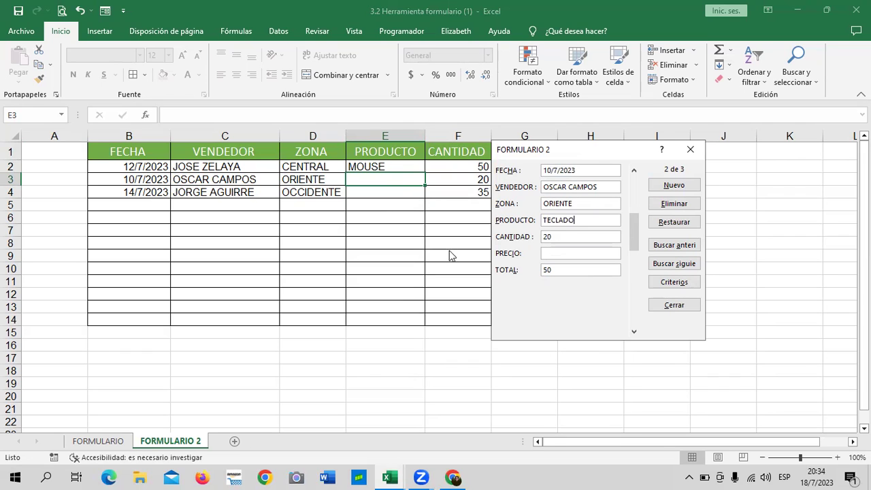
left_click(594, 252)
key("Return")
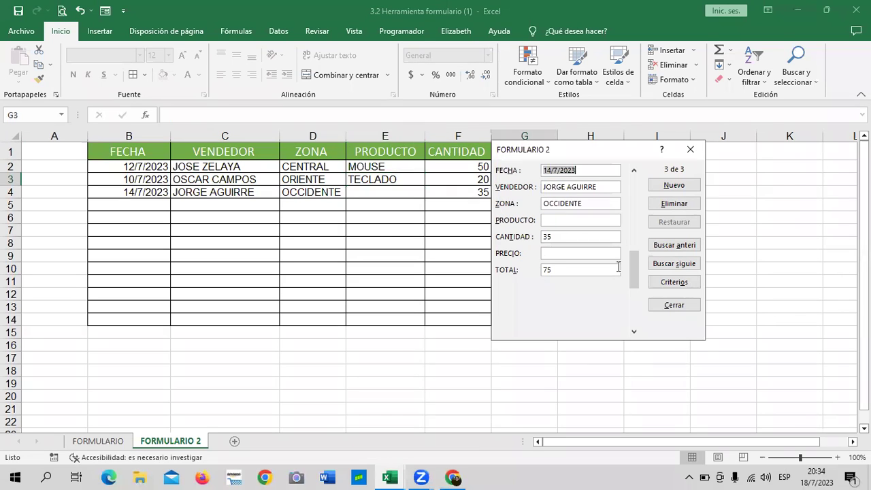
left_click(578, 221)
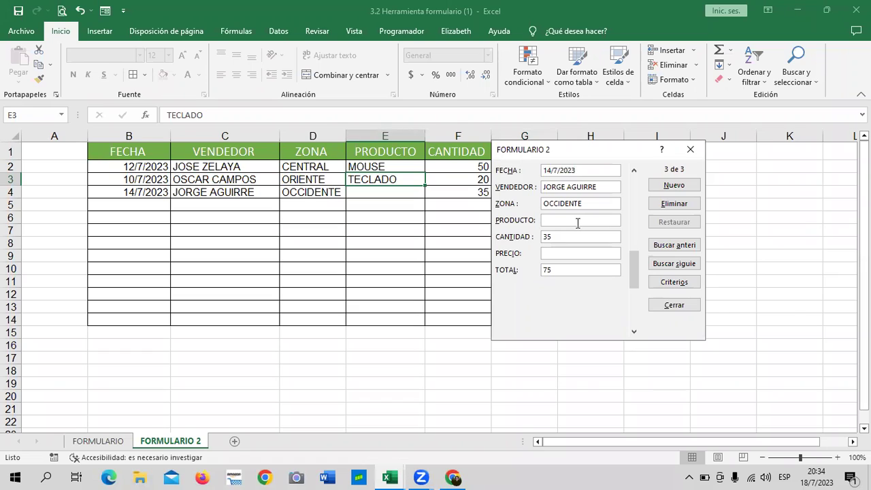
type("MEMORIA USB")
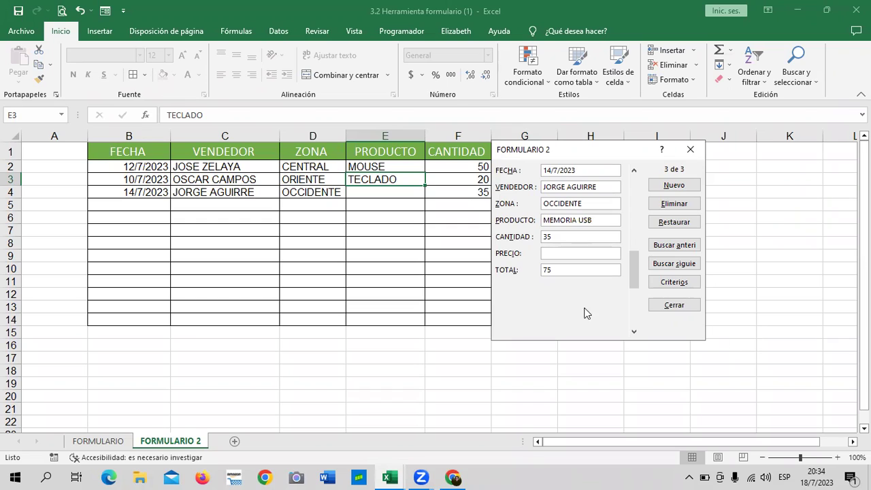
left_click(578, 253)
type("8")
key("Return")
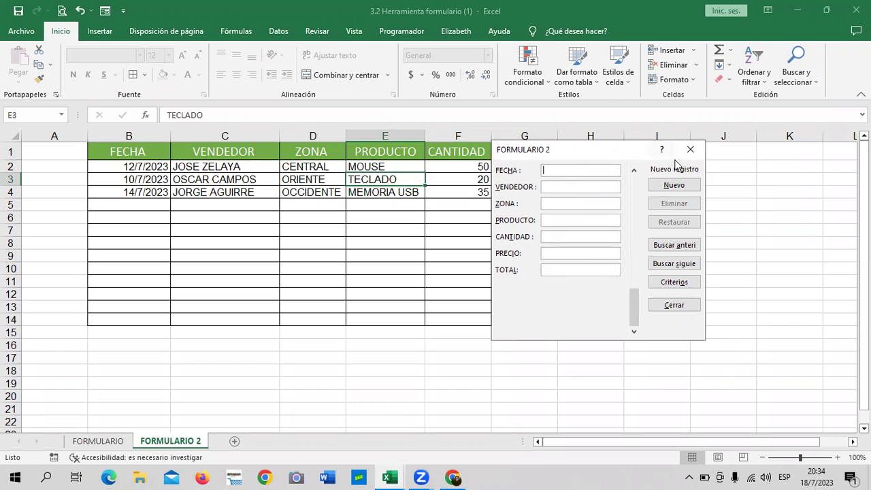
Close the data form and select the first sale's CANTIDAD, PRECIO and TOTAL cells.
left_click(690, 149)
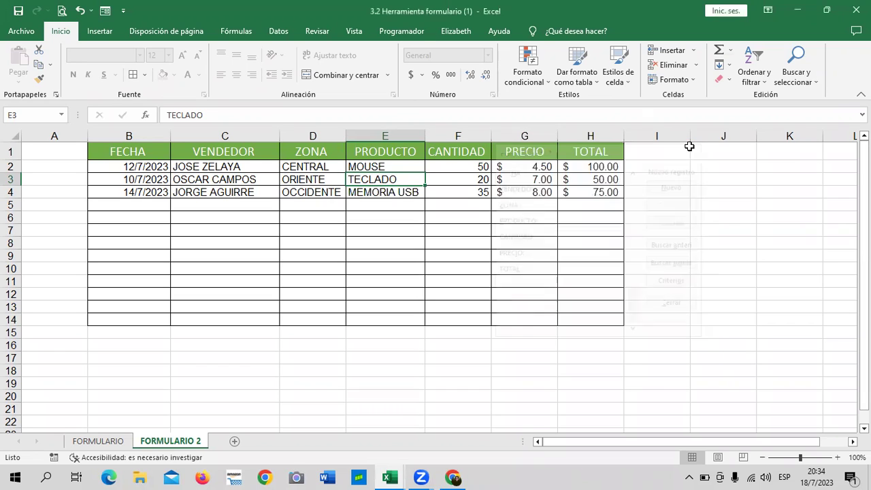
left_click(449, 168)
left_click(529, 165)
left_click(585, 166)
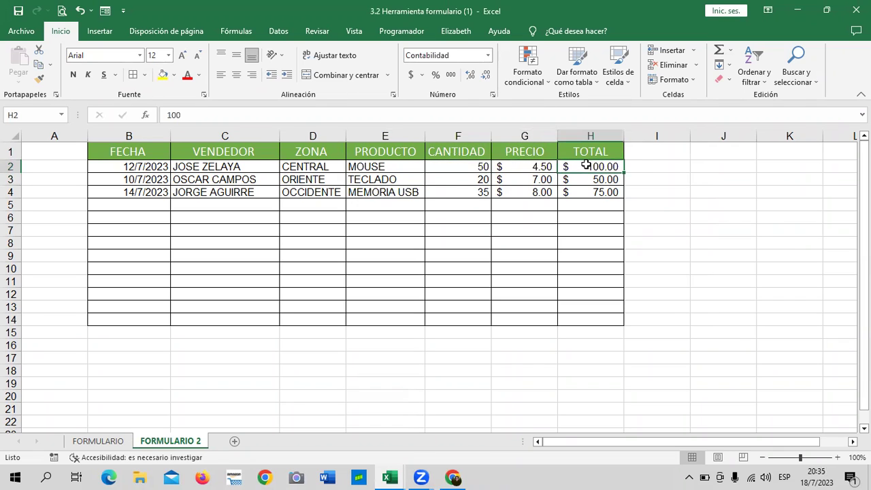
Replace the old totals by entering the formula =F2*G2 in H2.
left_click_drag(586, 166, 586, 192)
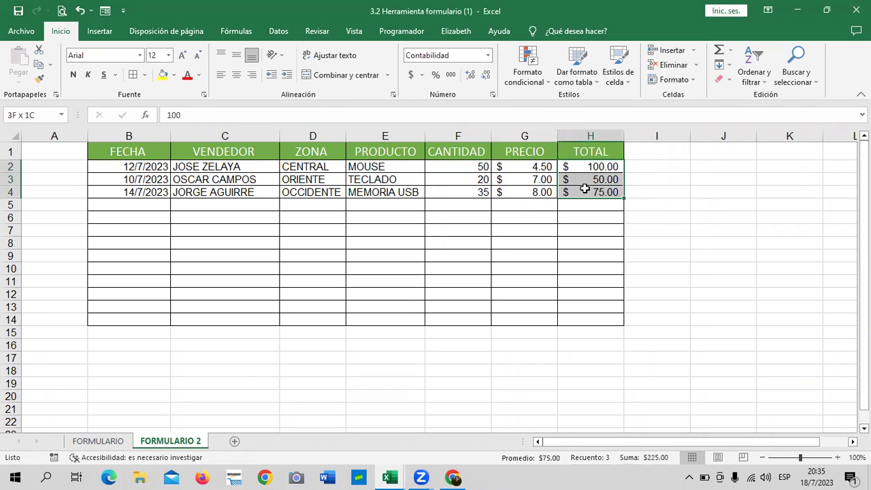
key("ctrl+z")
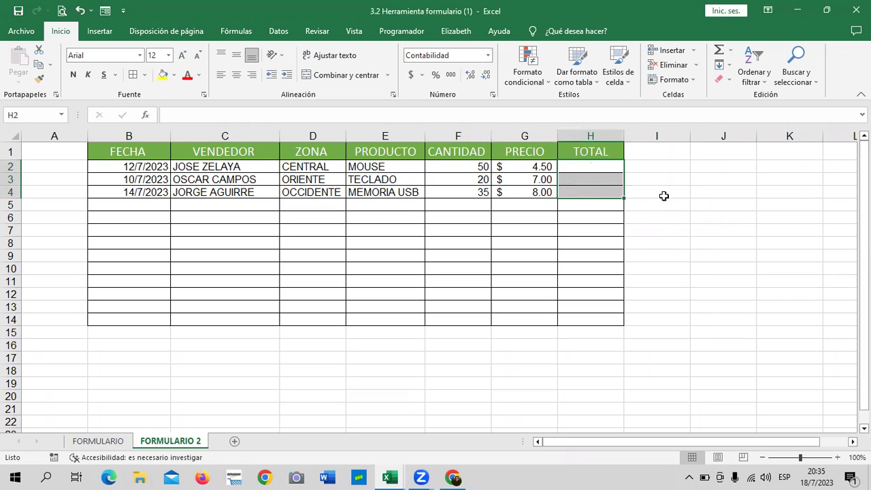
left_click(662, 194)
left_click(575, 167)
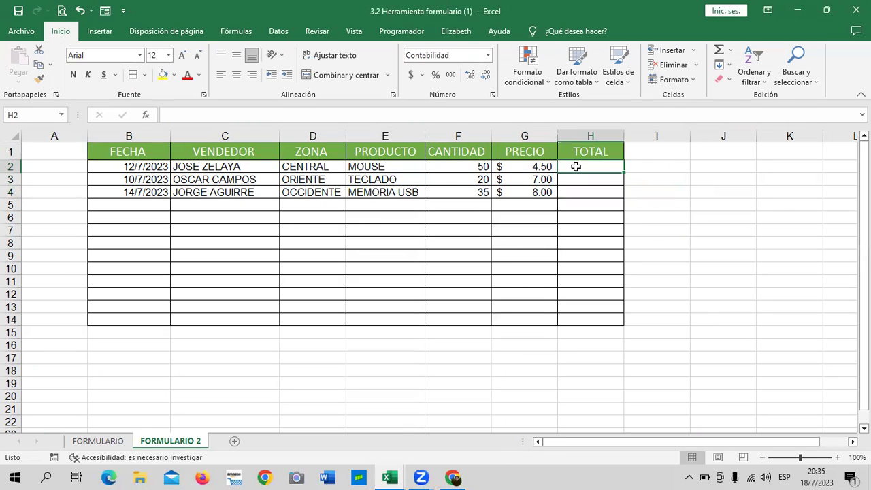
type("=")
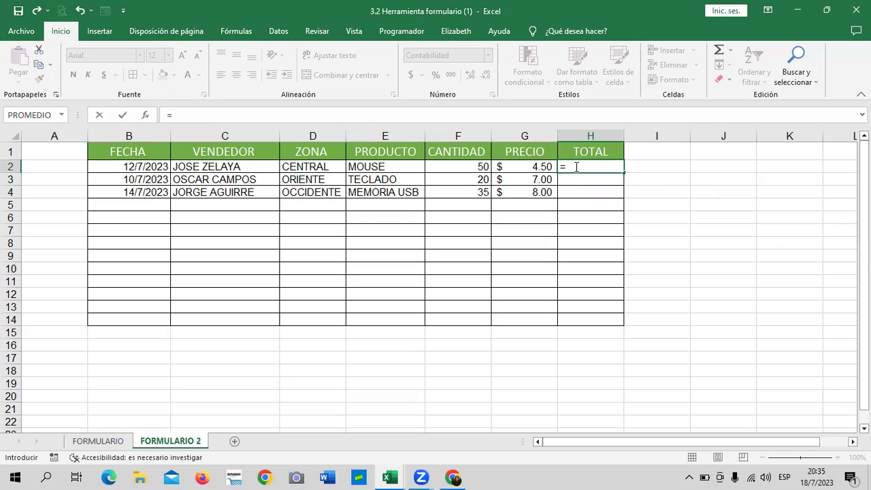
left_click(470, 166)
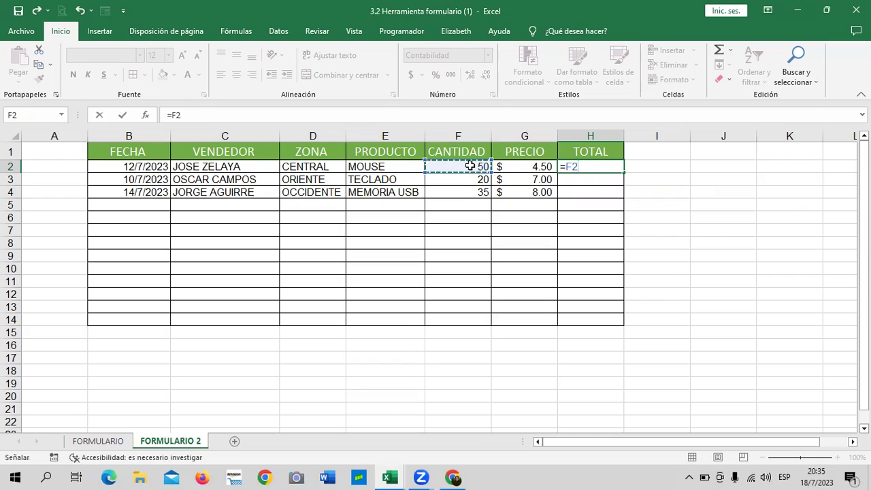
type("*")
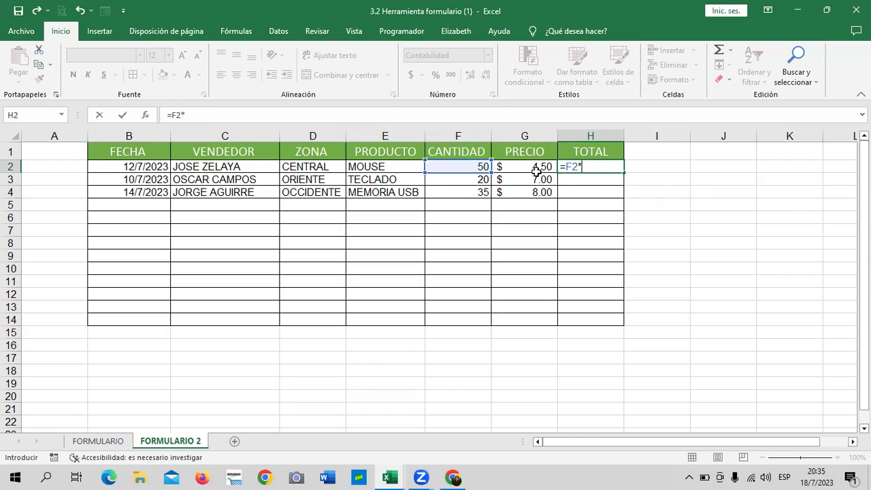
left_click(536, 170)
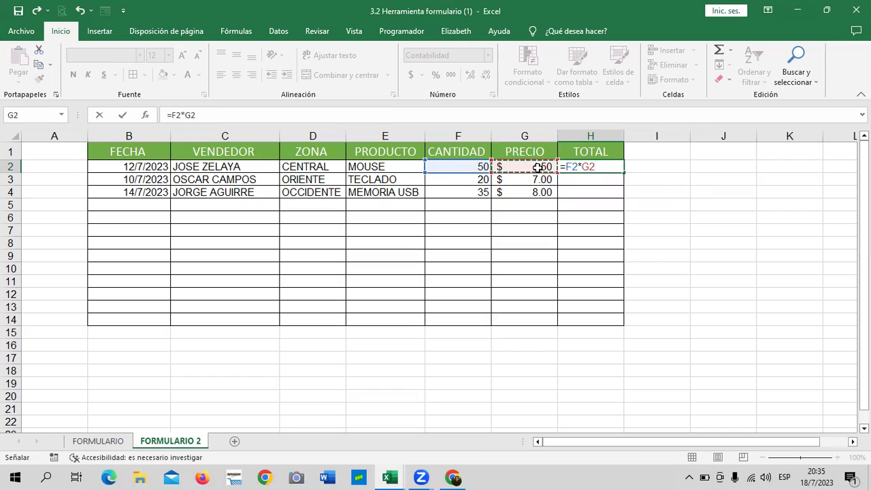
key("Return")
Fill the H2 formula down to H14 and check the copied formula in H4.
left_click(596, 166)
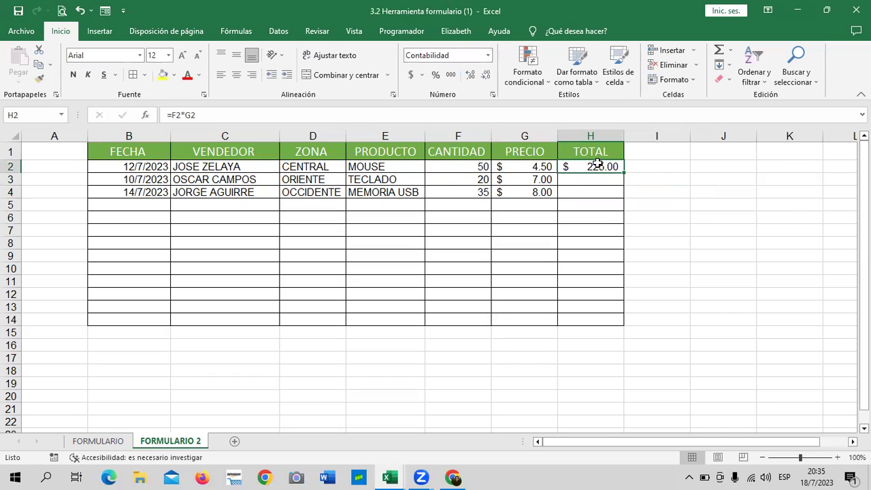
left_click_drag(624, 174, 633, 324)
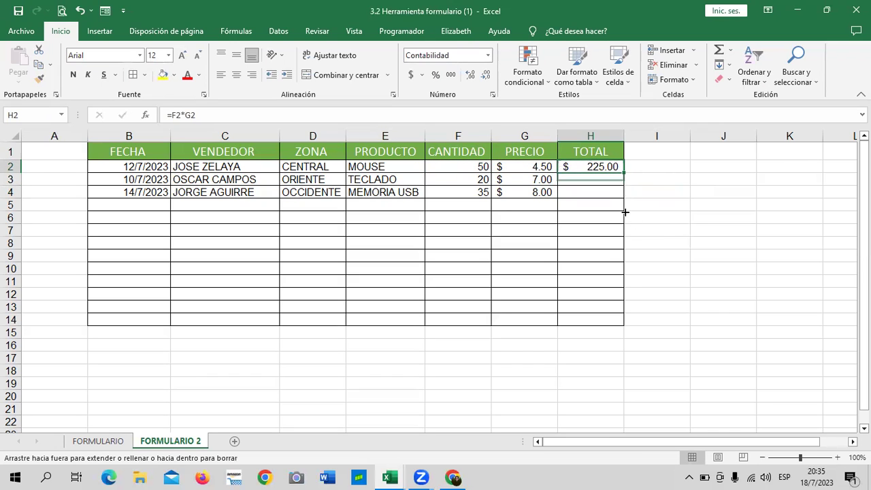
left_click(675, 272)
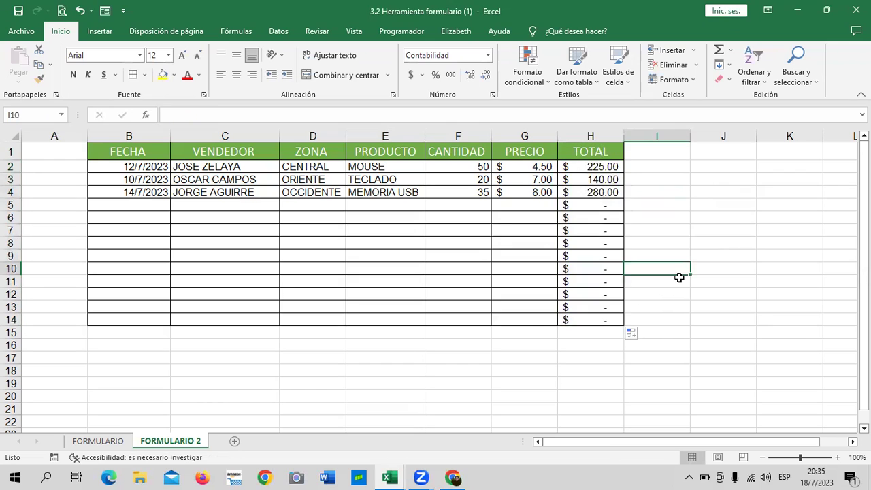
left_click(589, 191)
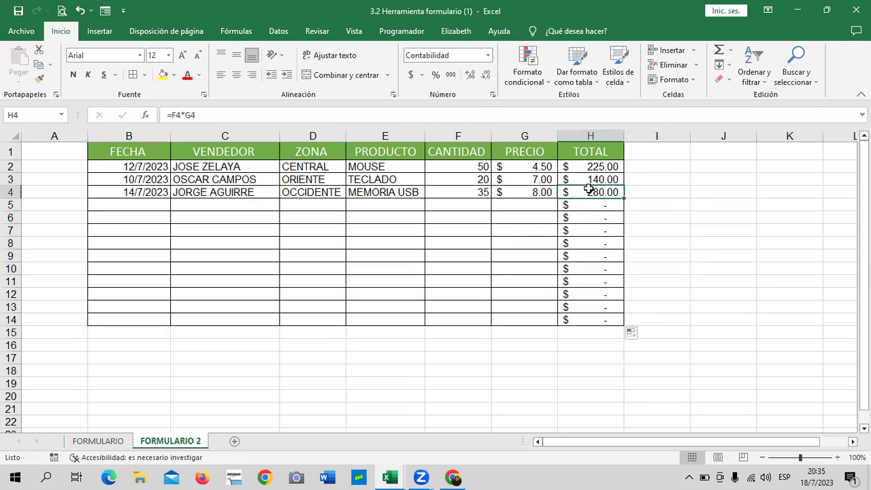
left_click(587, 167)
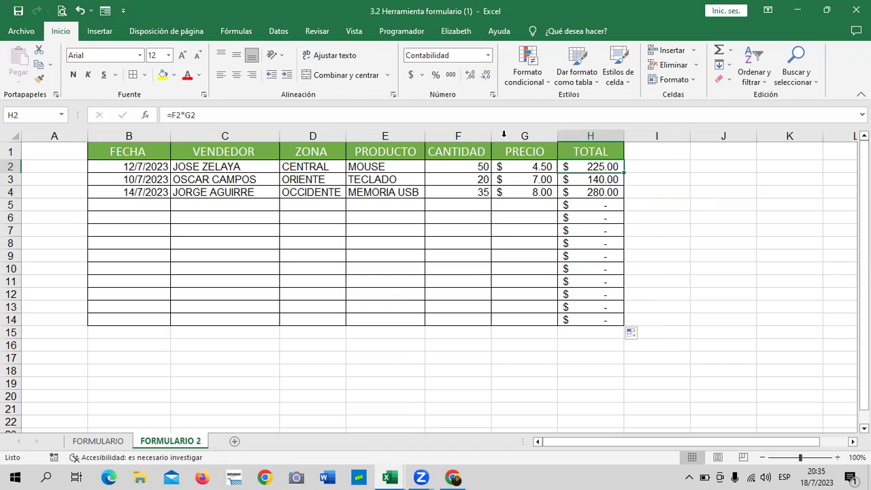
Reopen the sales table's data form and step through the records to an empty new record.
left_click(105, 13)
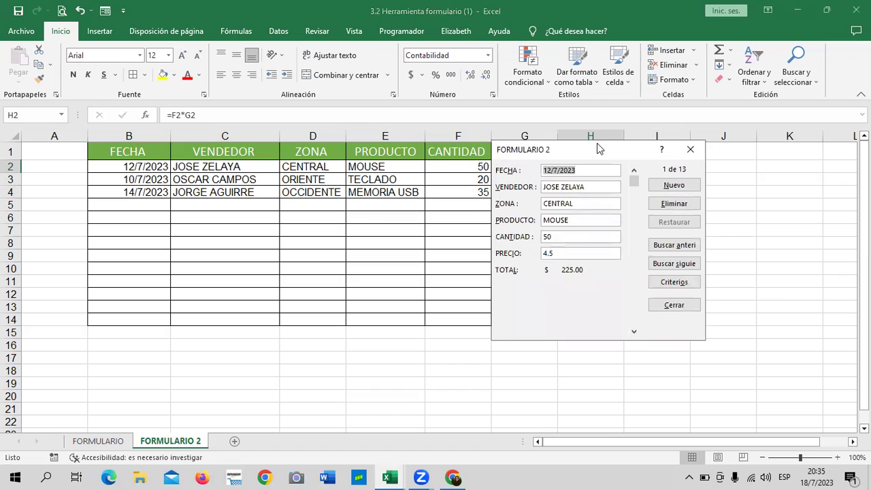
left_click_drag(599, 149, 478, 98)
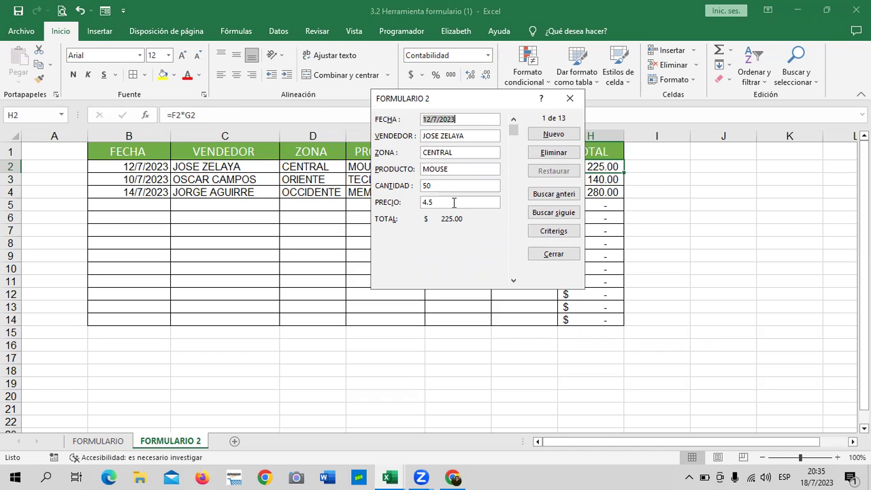
left_click(452, 202)
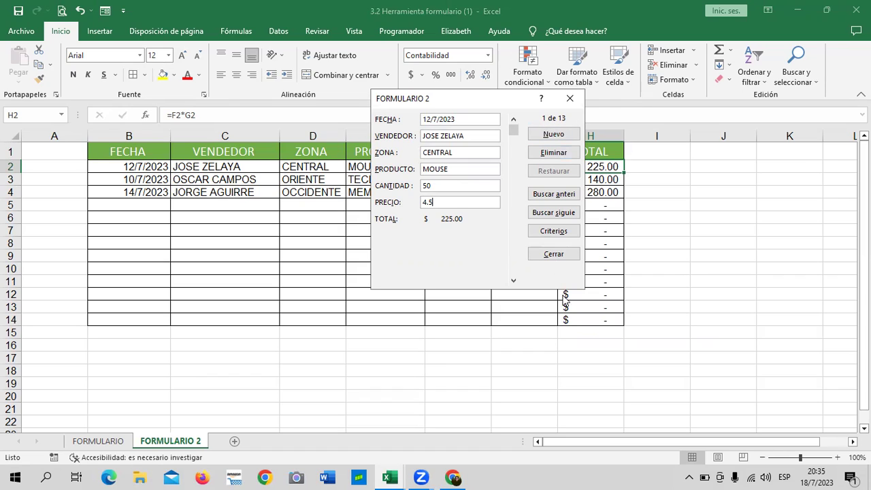
mouse_move(512, 126)
left_mouse_down()
mouse_move(510, 263)
mouse_move(516, 142)
left_mouse_up()
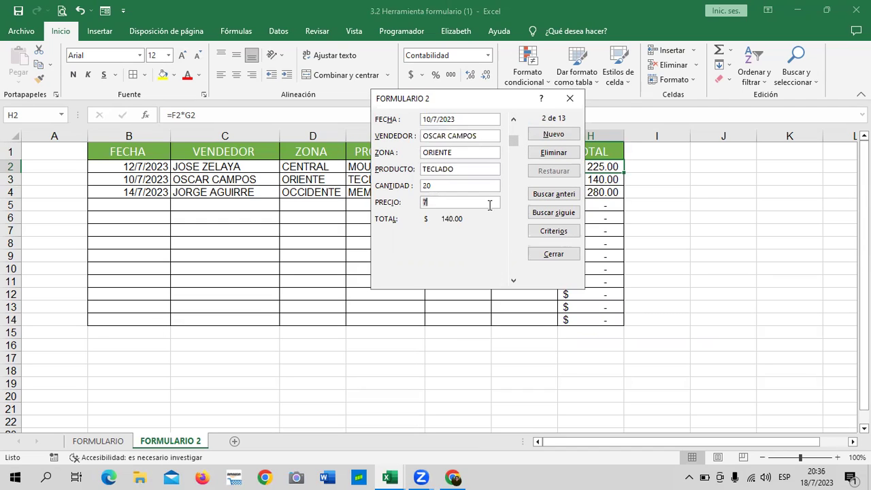
key("Return")
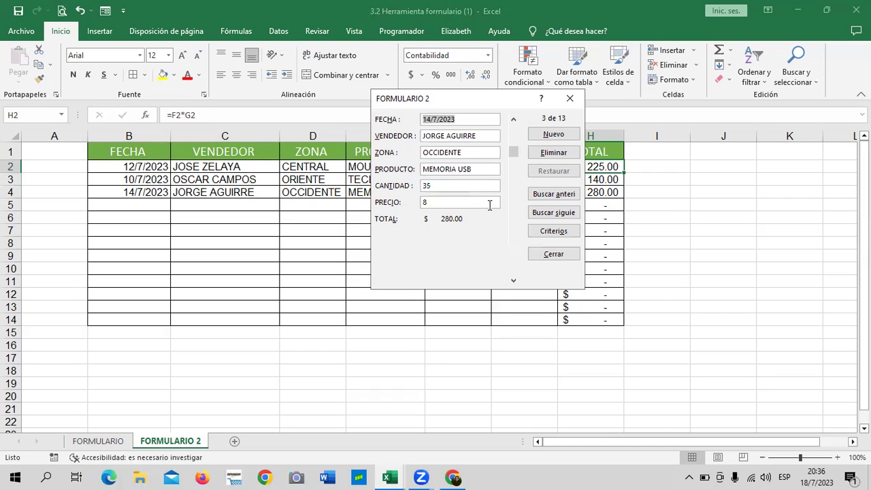
key("Return")
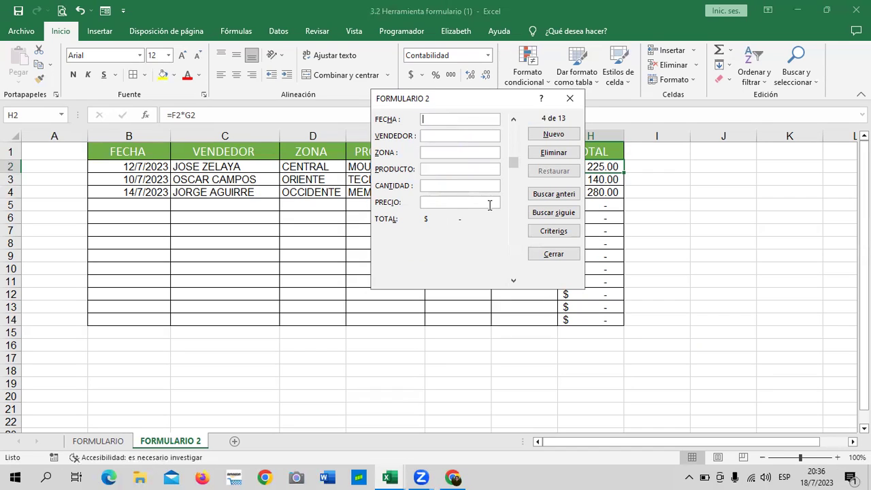
Enter a 15/7/2023 CENTRAL sale, with the seller's name, for 10 MONITOR units at 80.
type("15/7/")
type("23")
type("ANA ")
type("MARIA")
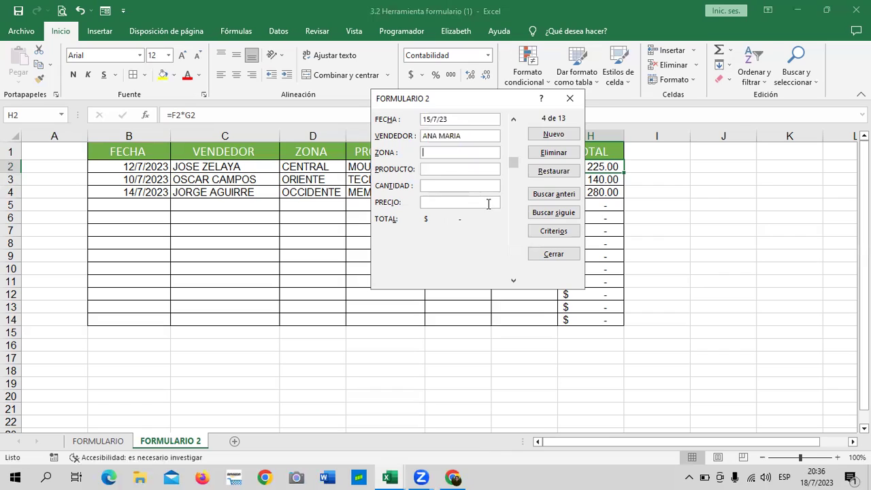
type("CENTR")
type("AL")
key("Tab")
type("MONITOR")
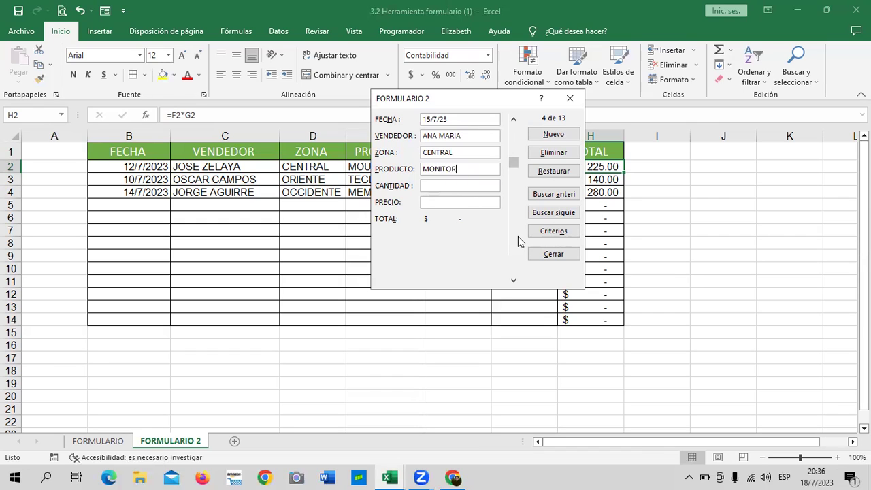
key("Tab")
type("80")
key("Tab")
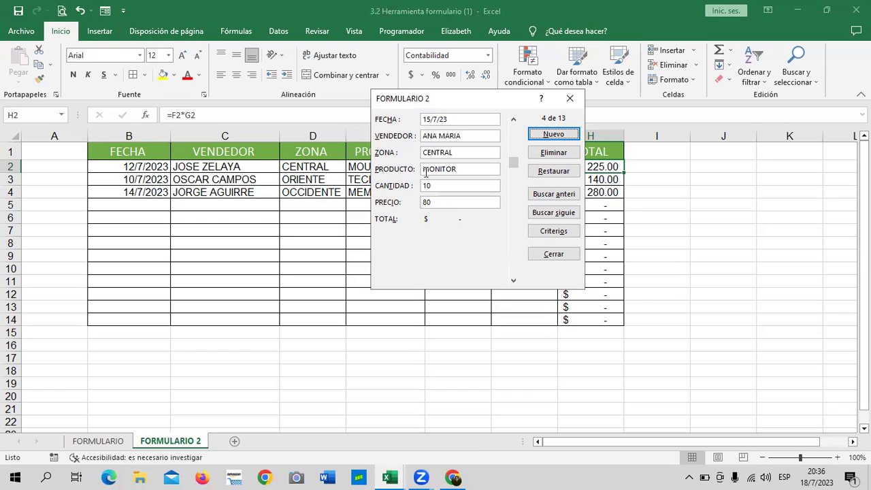
left_click(462, 202)
key("Return")
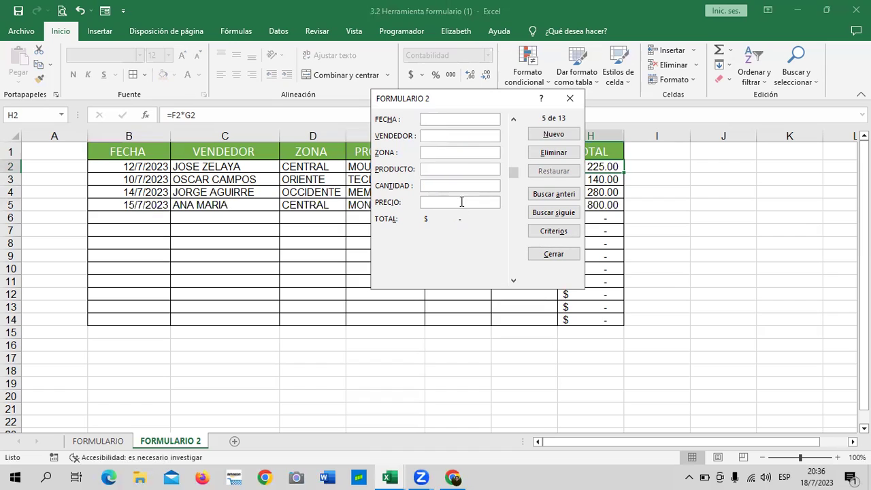
Replace the first sale's CANTIDAD 50 with 40 so TOTAL becomes 180.00, then close the form.
left_click_drag(478, 103, 380, 105)
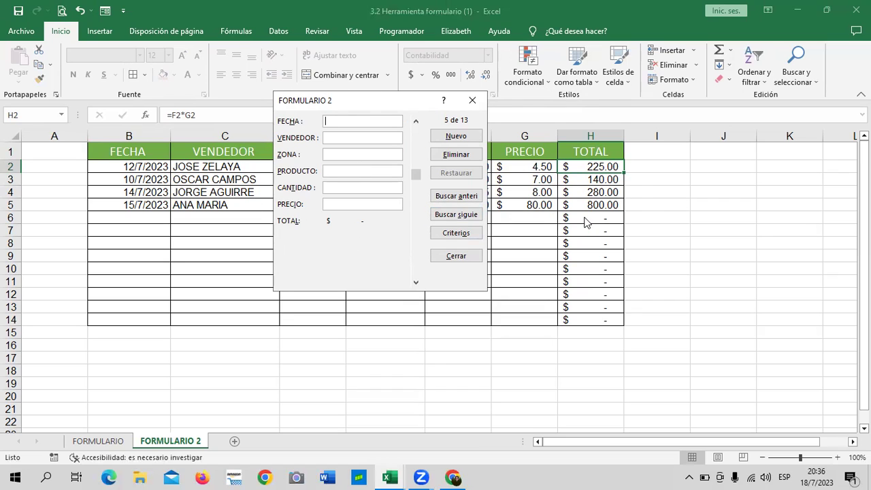
left_click(354, 187)
left_click_drag(416, 176, 416, 132)
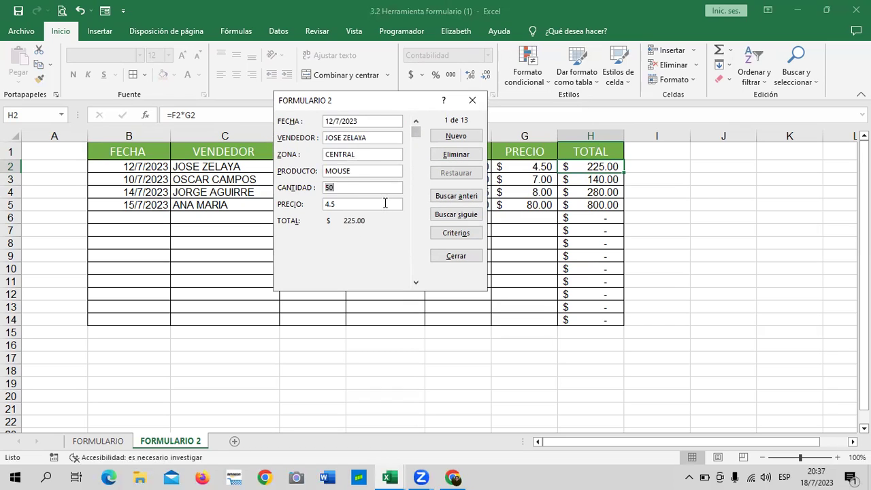
left_click(372, 188)
key("BackSpace")
key("BackSpace")
type("40")
key("Return")
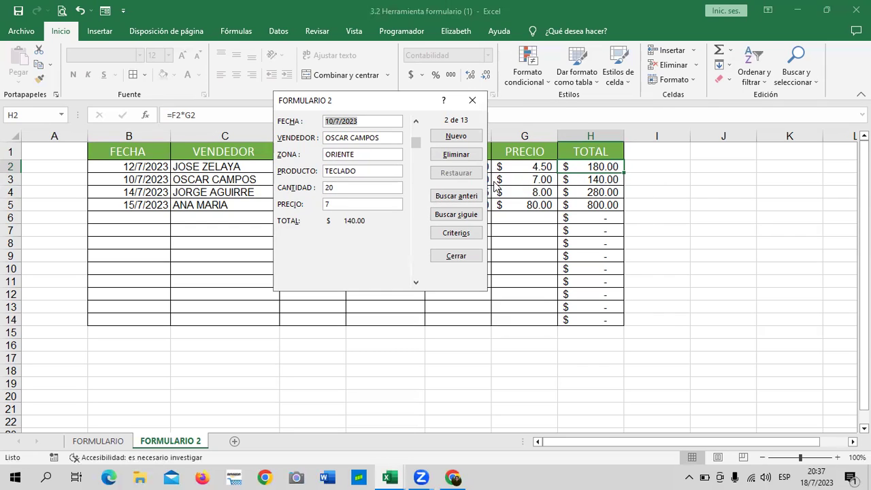
left_click_drag(391, 103, 348, 101)
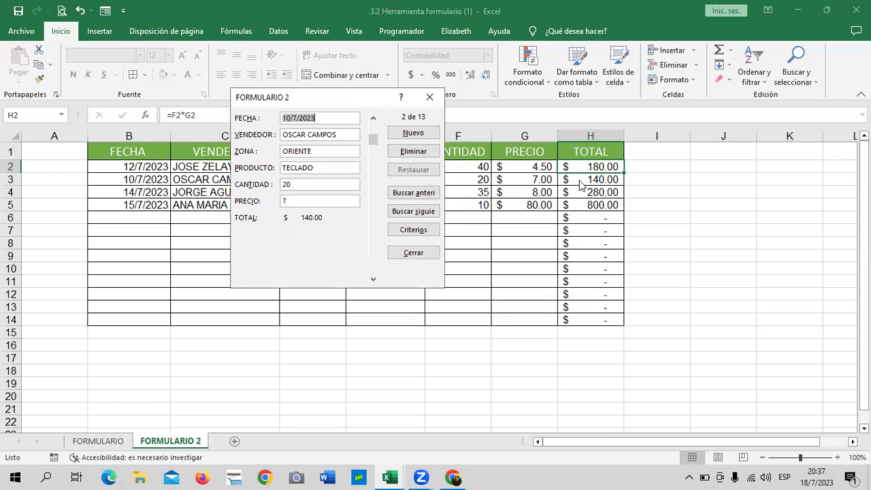
left_click(430, 96)
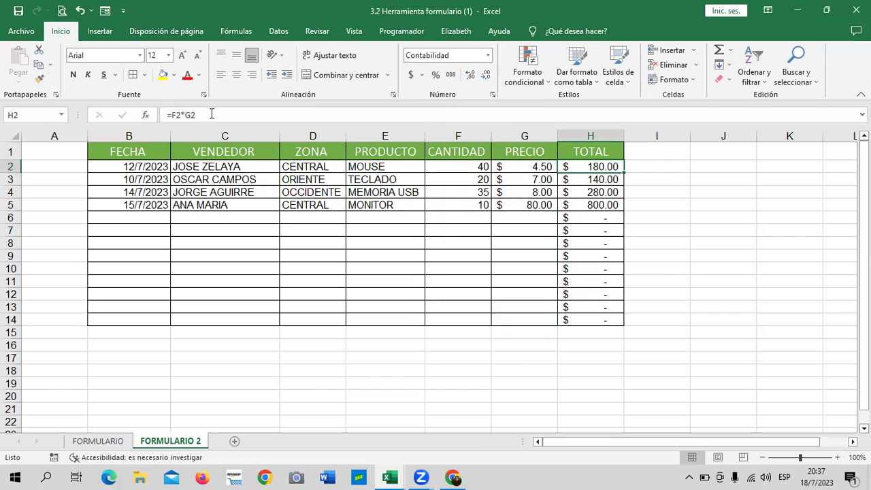
Insert an empty column B before the FECHA column.
left_click(137, 131)
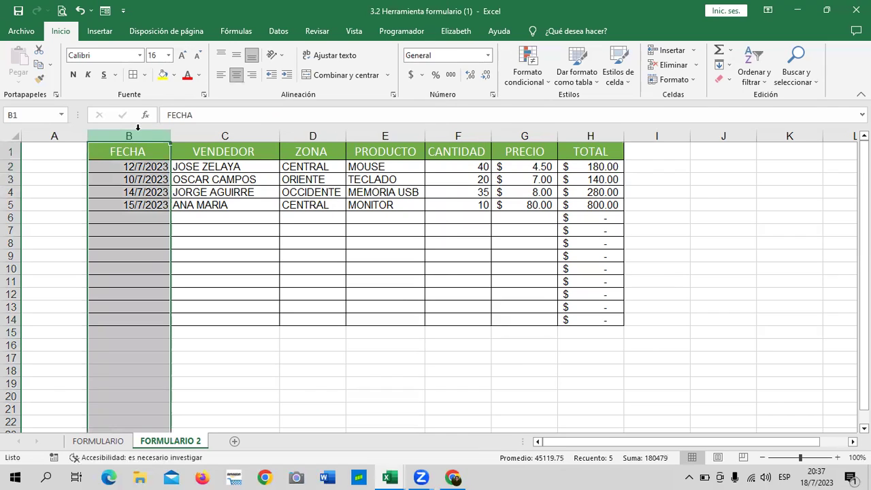
right_click(137, 129)
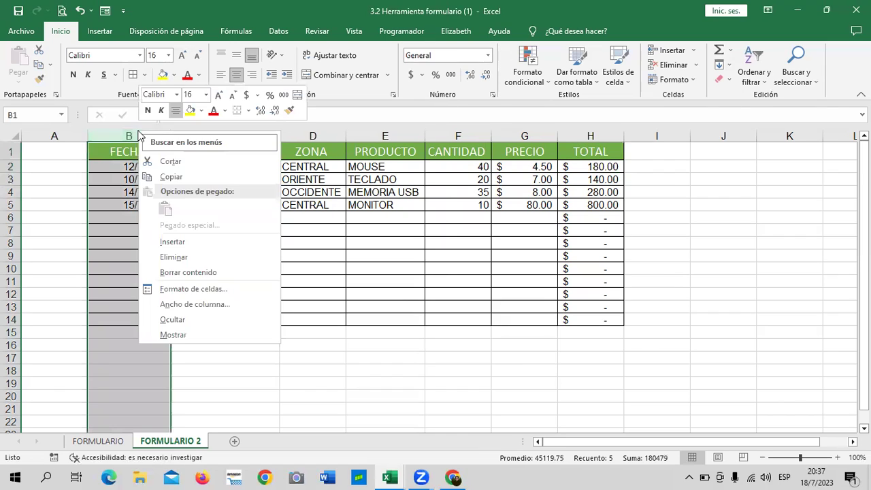
left_click(204, 242)
left_click(238, 279)
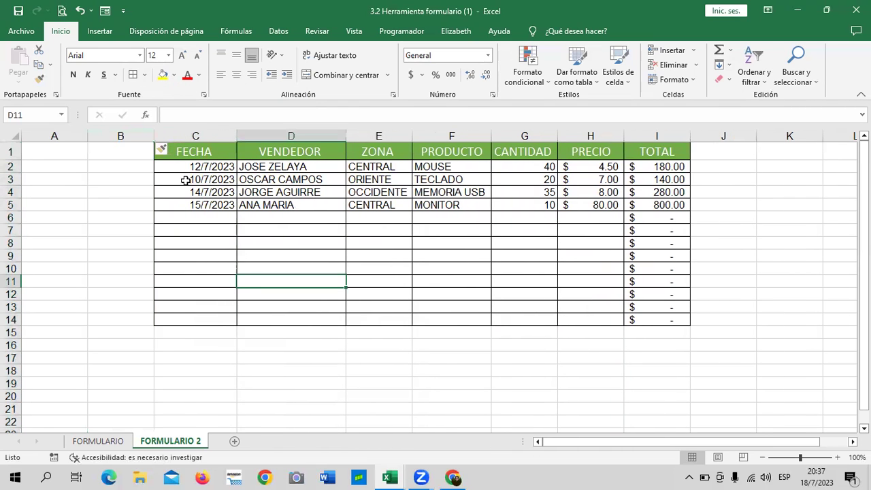
Format the new column with 'El mismo formato de la derecha' for a green header and borders.
left_click(163, 150)
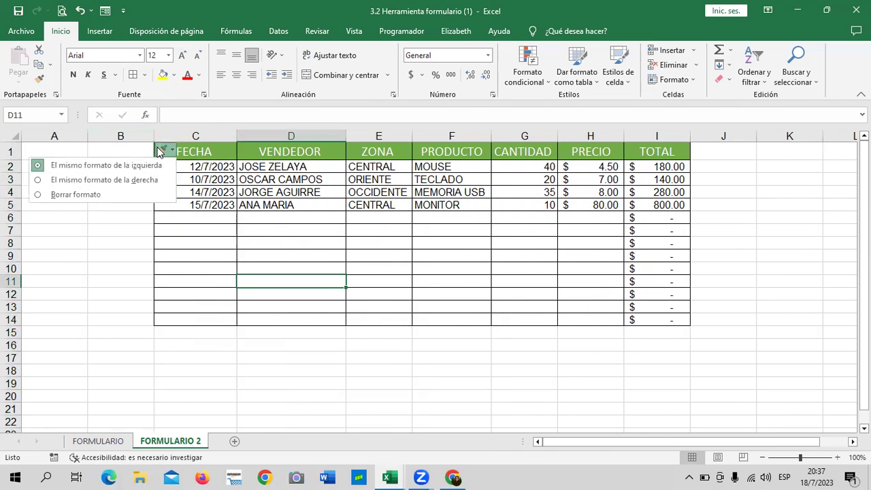
left_click(121, 179)
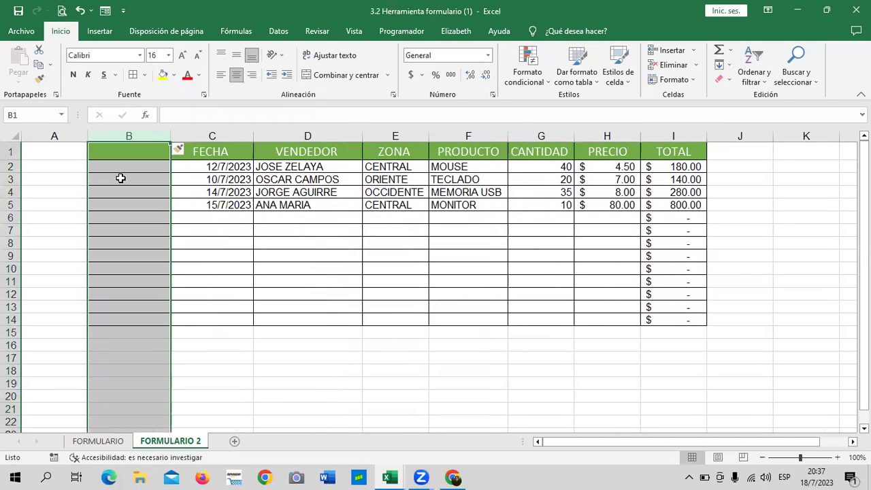
left_click(276, 381)
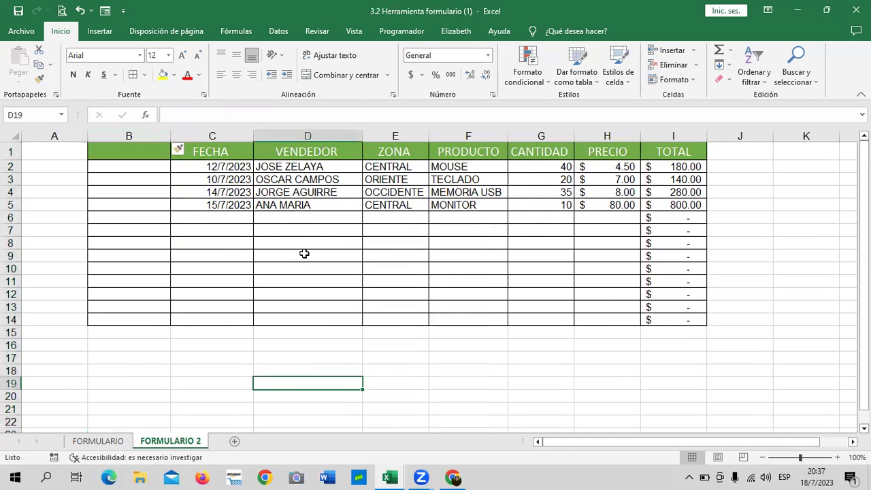
left_click(185, 151)
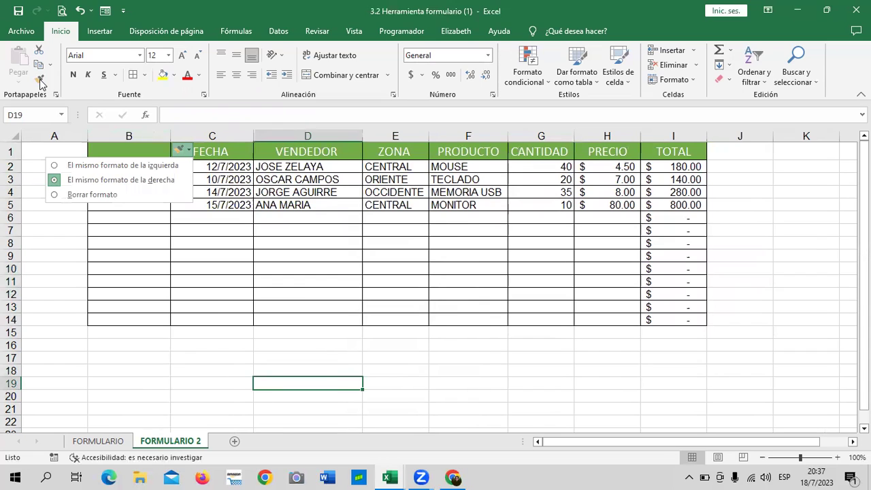
left_click(259, 269)
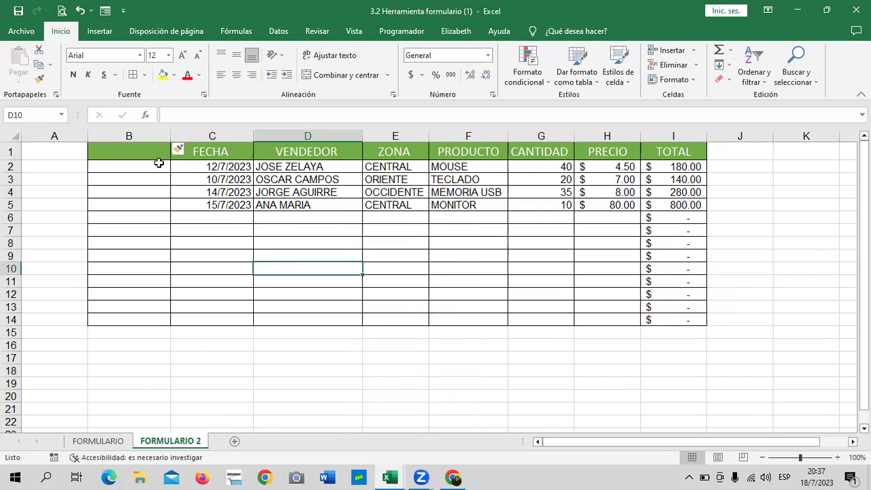
left_click(146, 150)
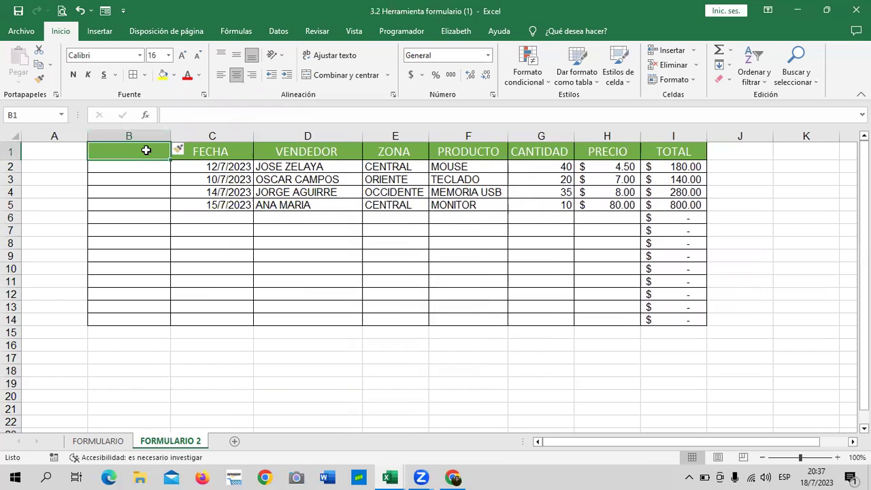
Type the header CODIGO in B1 and the first sale's code in B2.
type("CODIGO")
key("Return")
left_click(161, 242)
left_click(136, 164)
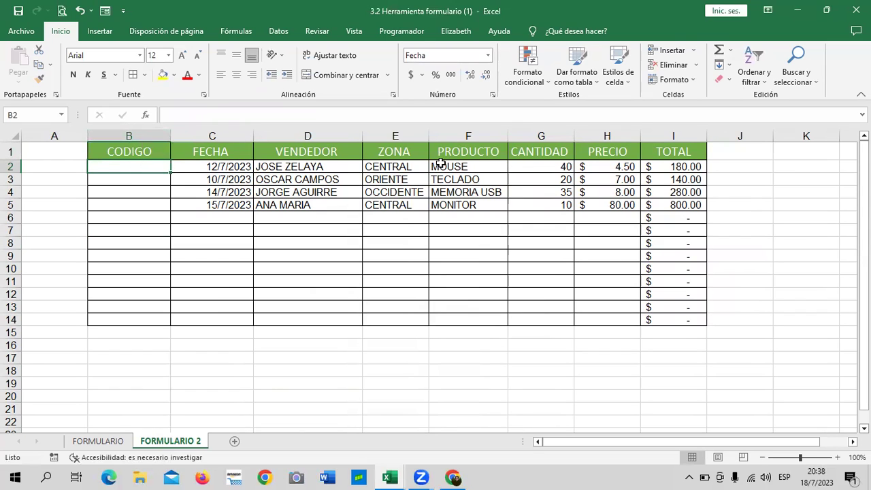
type("C0")
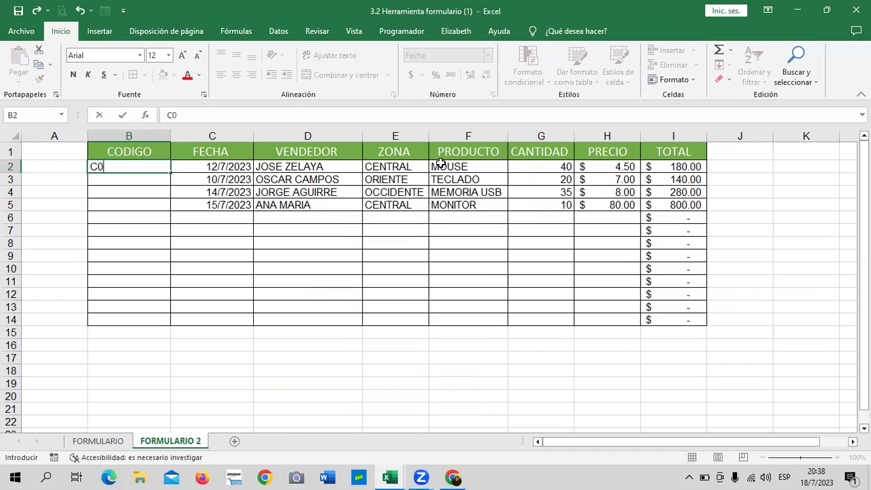
type("1")
type("JZ")
key("Return")
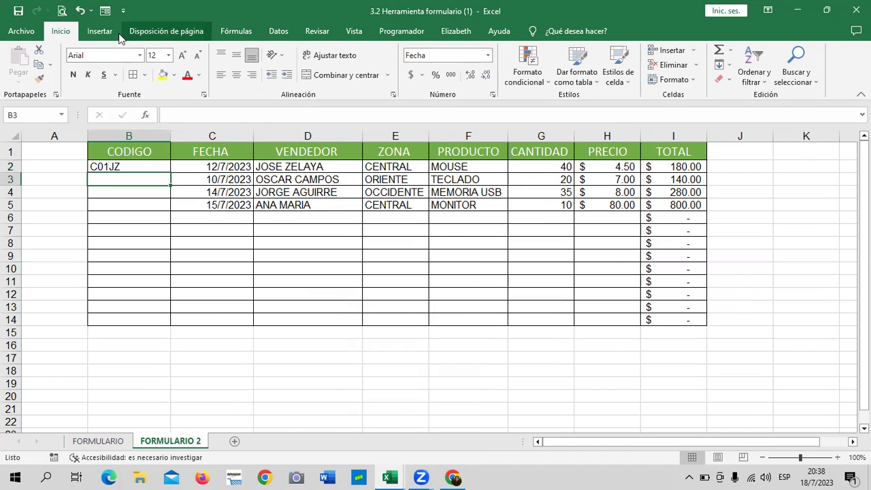
left_click(105, 12)
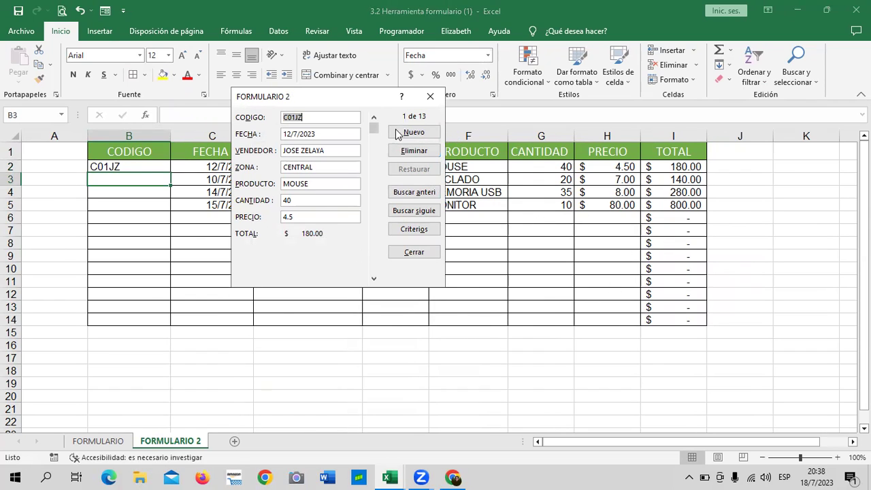
left_click(433, 98)
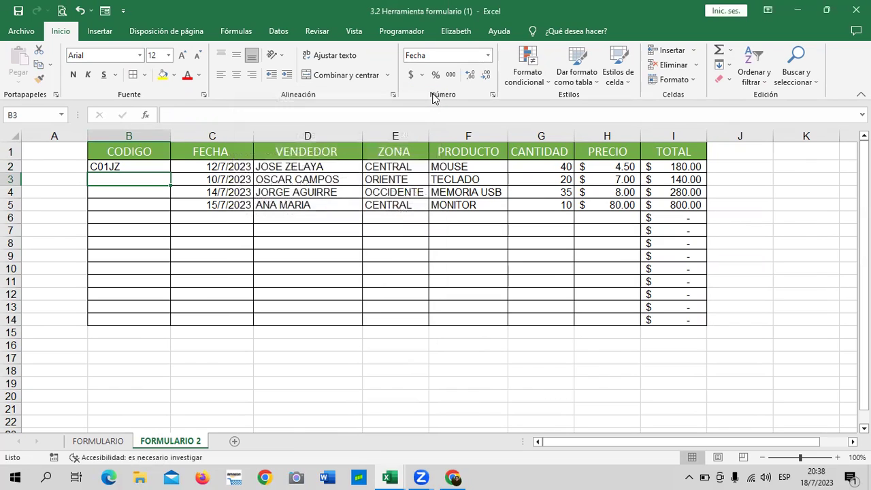
Insert a blank column before TOTAL and give it the header IVA in I1.
left_click(540, 165)
left_click(618, 178)
left_click(680, 136)
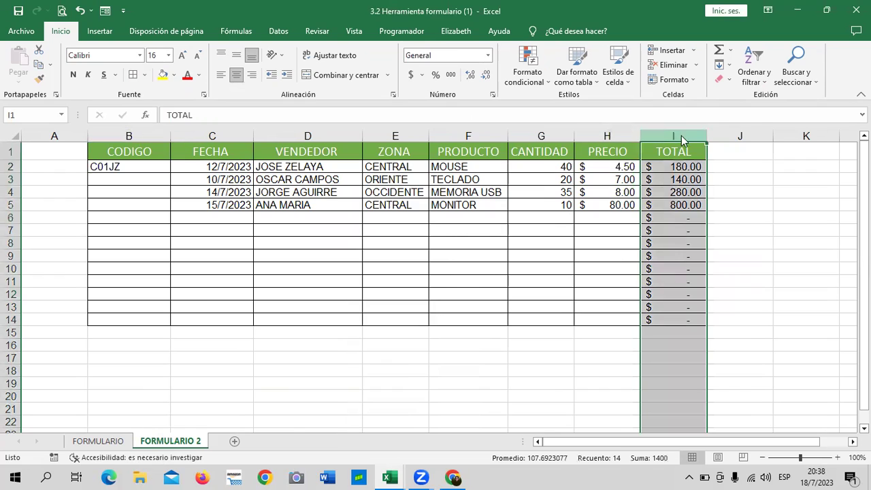
right_click(679, 137)
left_click(753, 248)
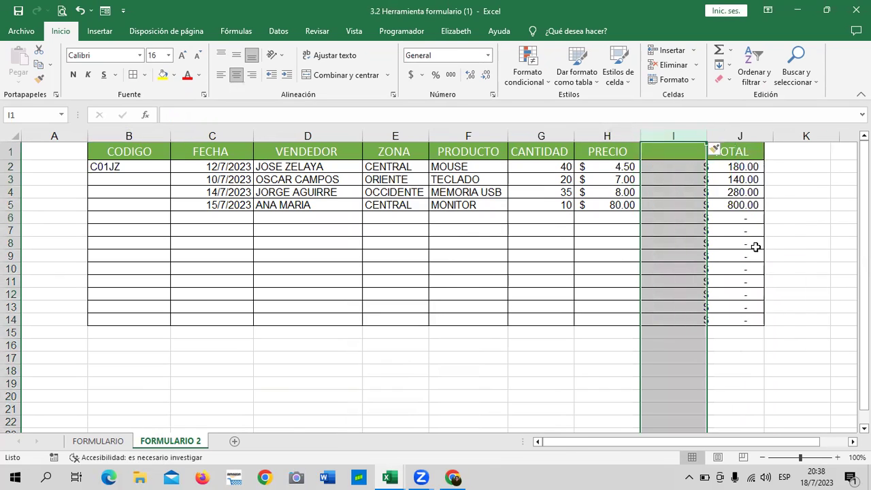
left_click(686, 152)
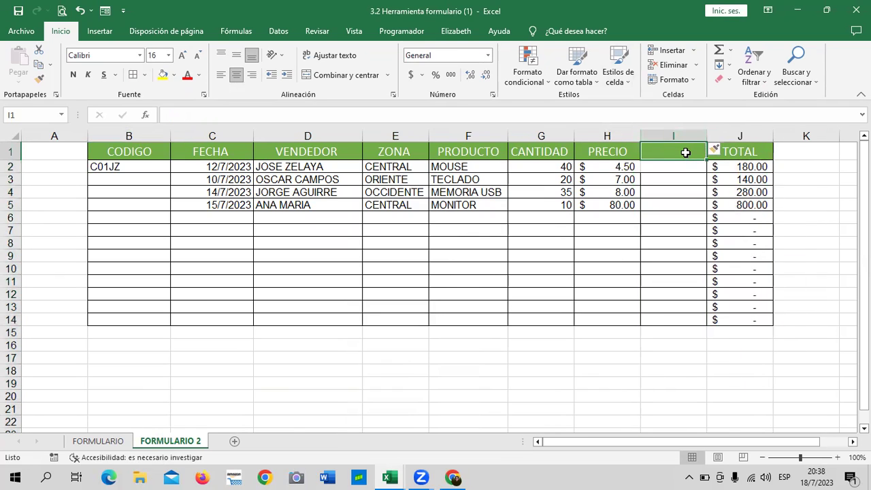
type("IVA")
key("Return")
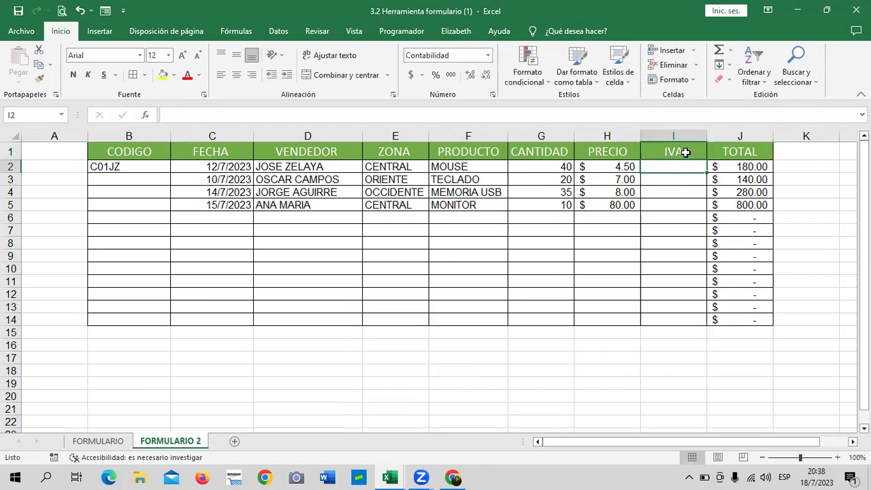
Apply accounting currency format to I2:I14 and slightly widen the PRECIO column.
left_click_drag(689, 165, 696, 311)
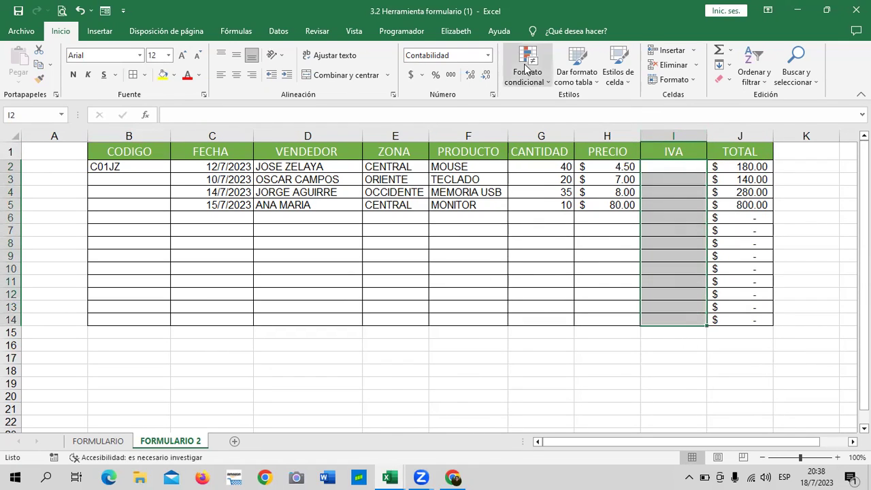
left_click(414, 77)
left_click(656, 299)
left_click(671, 230)
left_click_drag(640, 137, 649, 136)
left_click(657, 168)
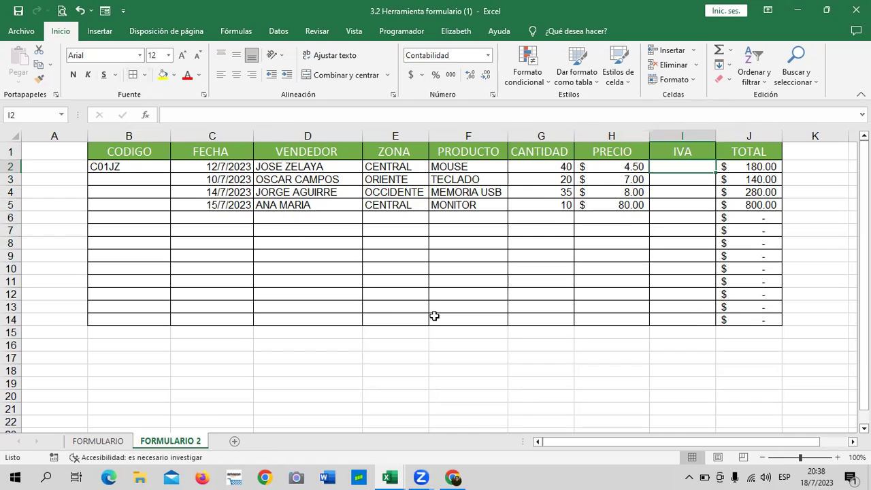
Write the IVA formula =H2*13% in I2 for the first sale.
left_click_drag(444, 283, 446, 294)
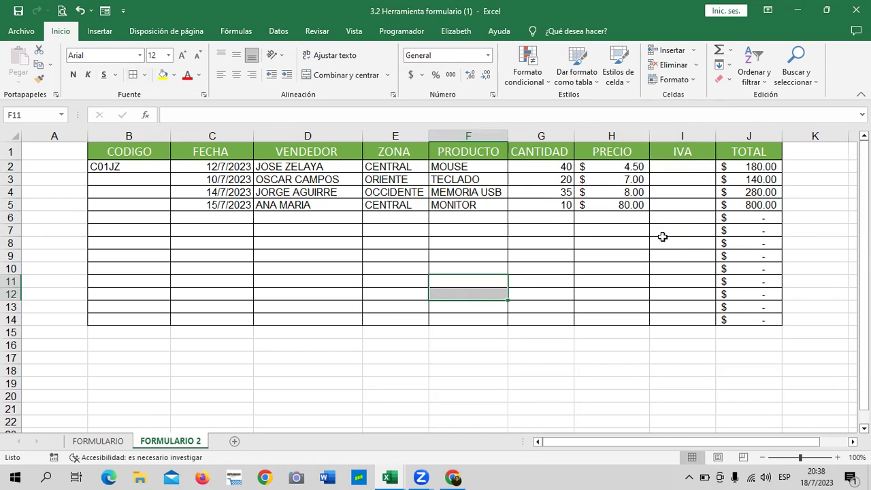
left_click(658, 280)
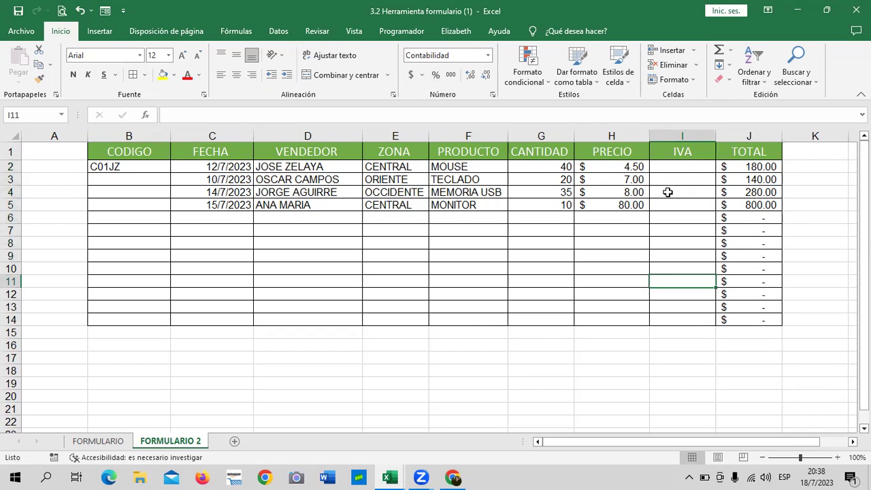
left_click(550, 167)
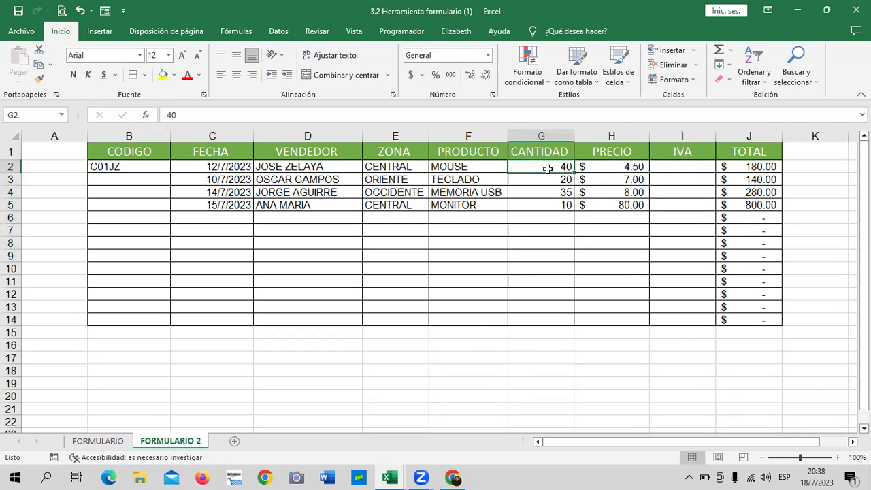
left_click(625, 167)
left_click(675, 165)
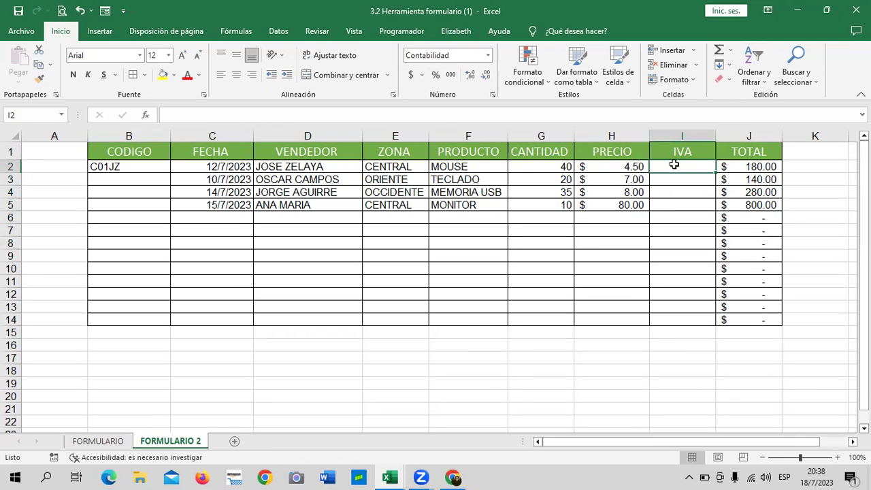
type("=")
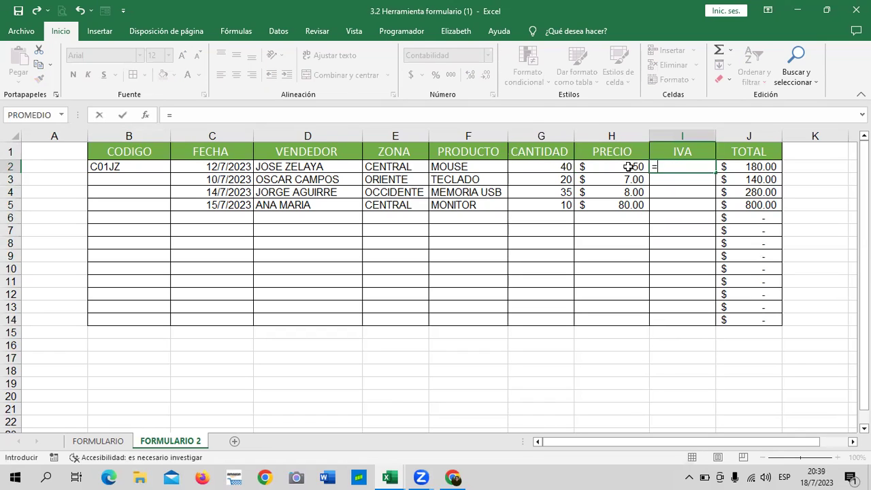
left_click(611, 166)
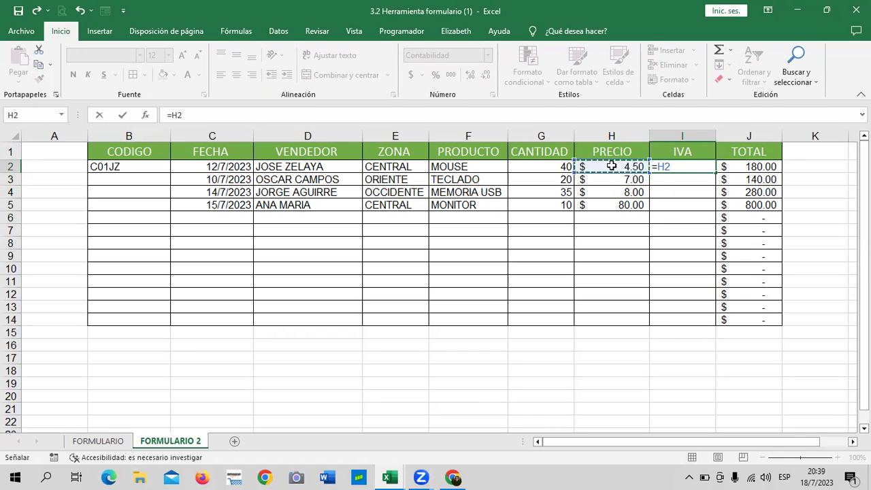
type("*13")
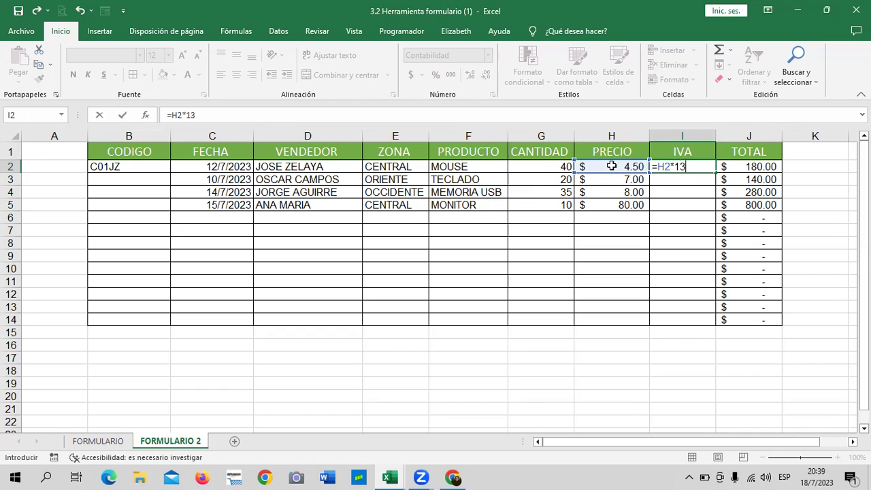
type("%")
key("Return")
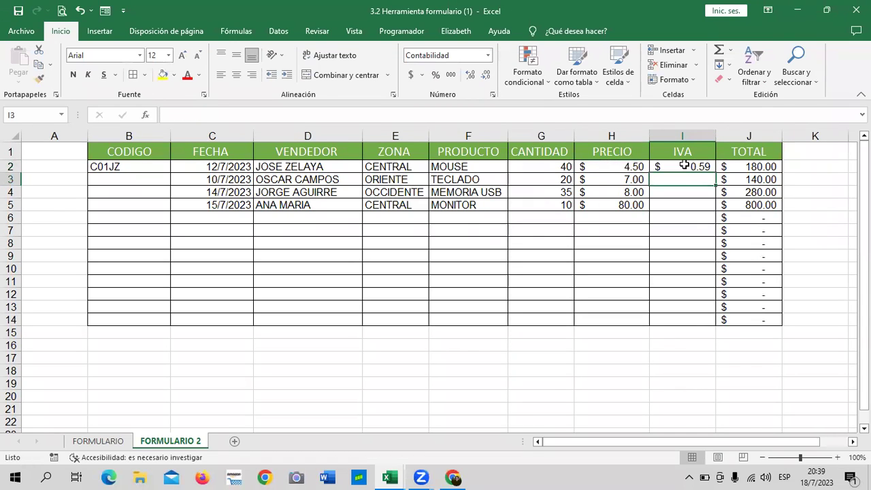
Fill the I2 formula down to I14 and check the TOTAL formulas.
left_click(684, 166)
mouse_move(715, 173)
left_mouse_down()
mouse_move(735, 326)
mouse_move(729, 319)
left_mouse_up()
left_click(752, 293)
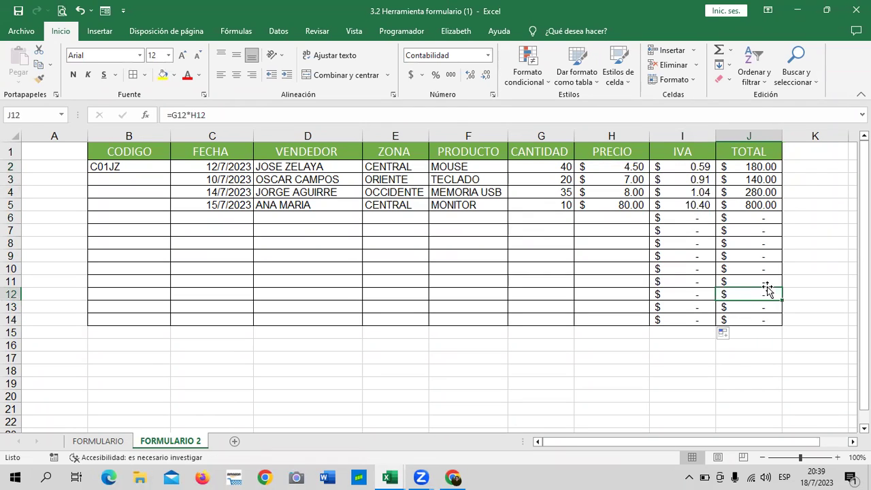
left_click(756, 165)
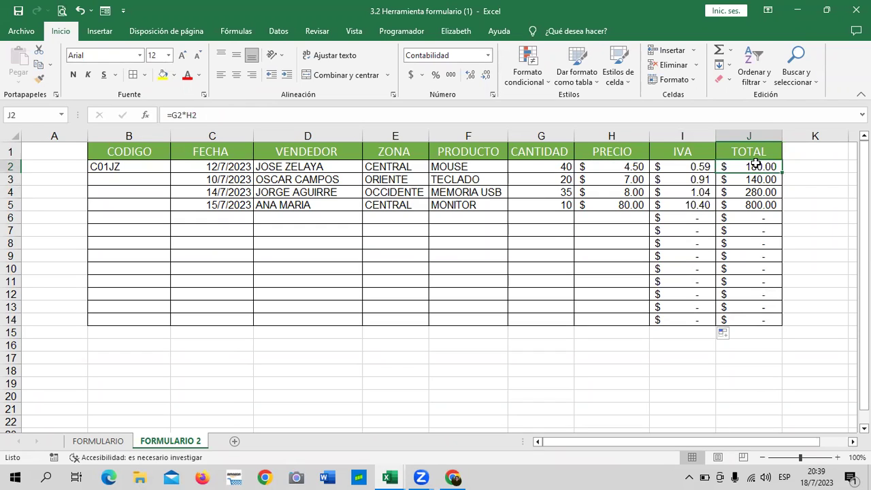
Delete the TOTAL amounts in J2 through J14, leaving the header.
left_click(185, 116)
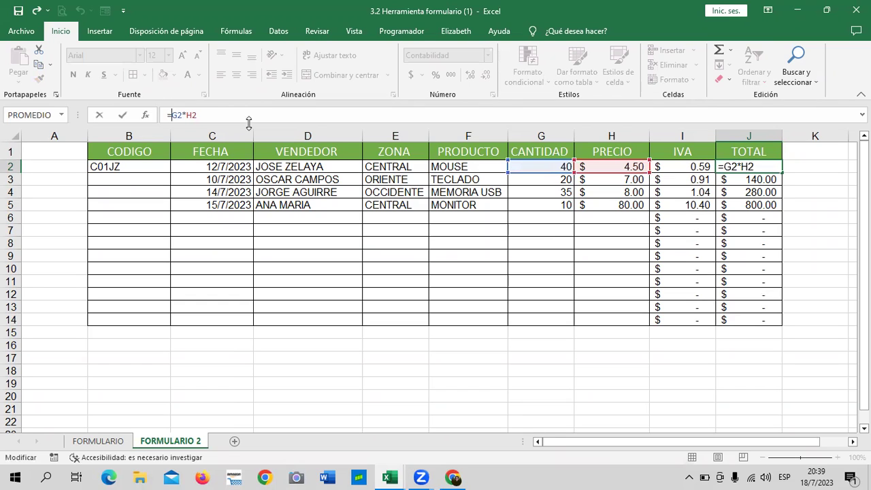
key("Return")
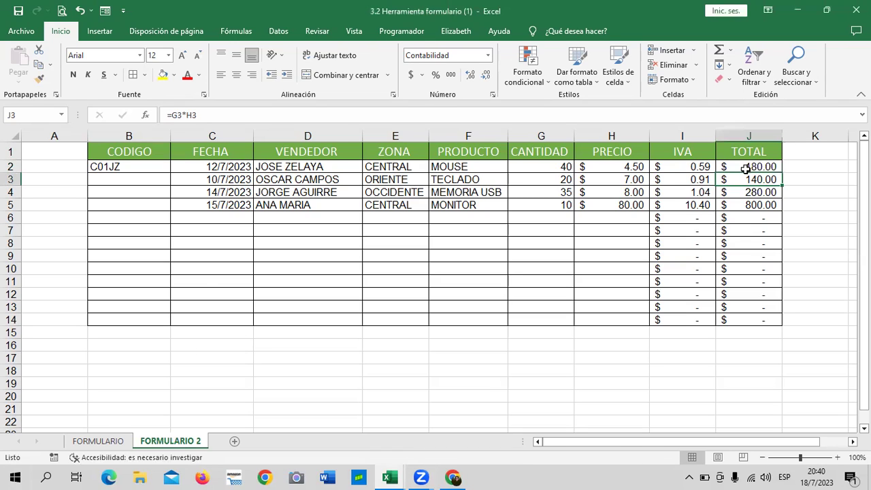
left_click_drag(746, 169, 741, 321)
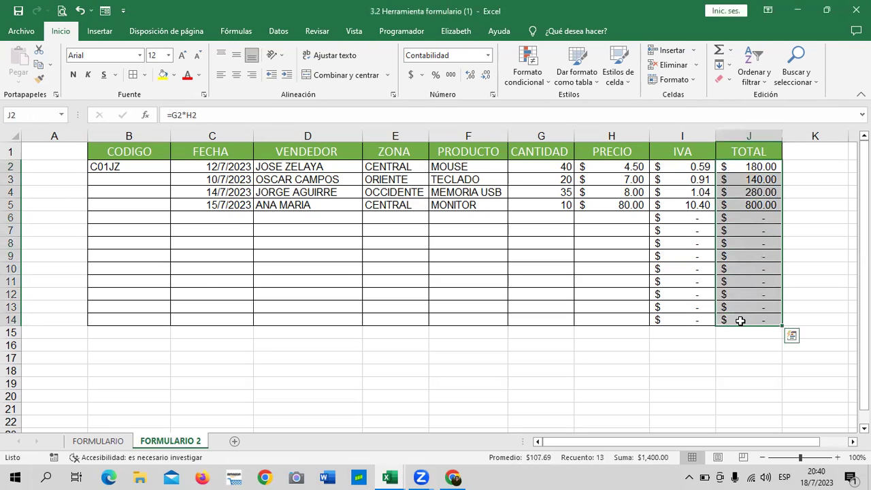
key("Delete")
left_click(405, 317)
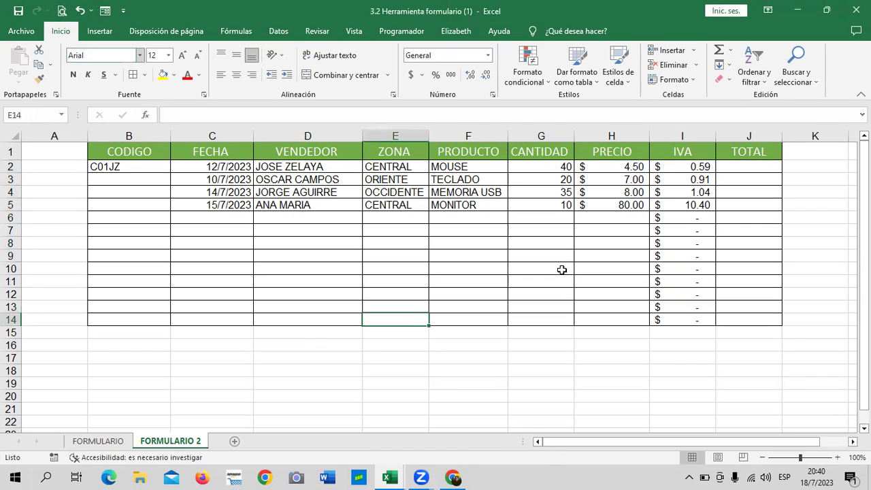
mouse_move(447, 474)
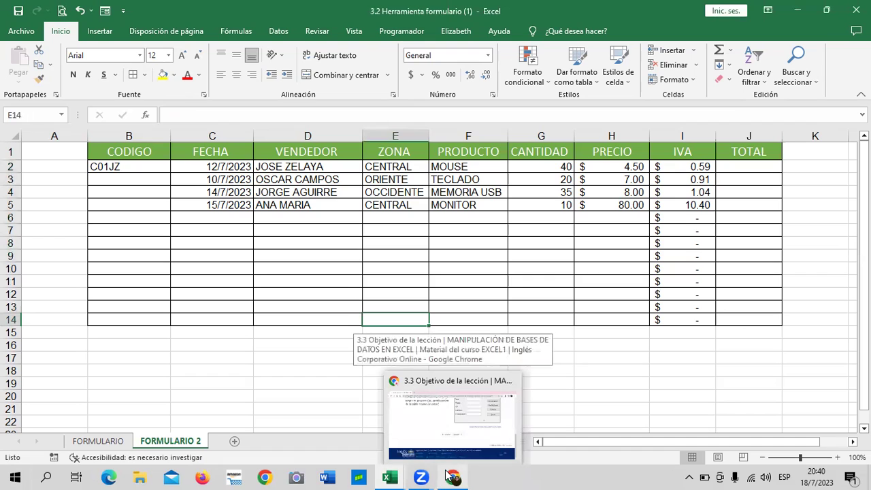
Return to the course page and advance to lesson 3.4 Herramienta formulario.
left_click(454, 430)
scroll(494, 166, "up", 4)
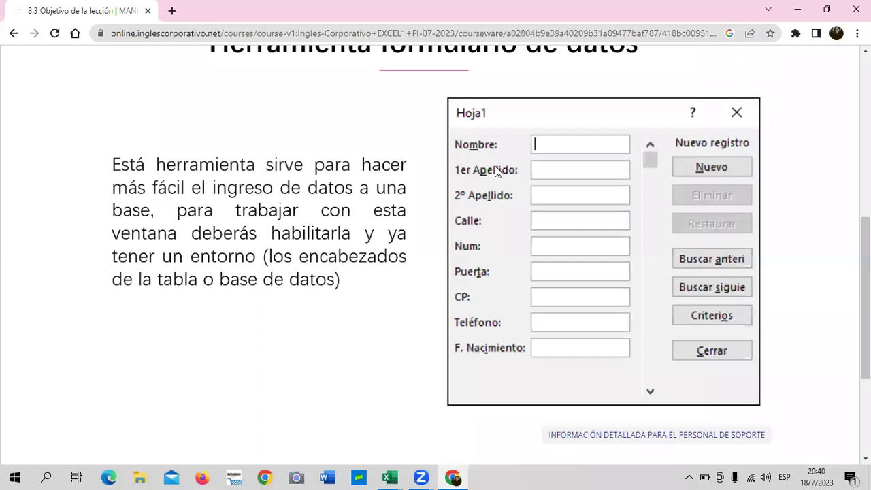
scroll(495, 163, "down", 4)
left_click(476, 297)
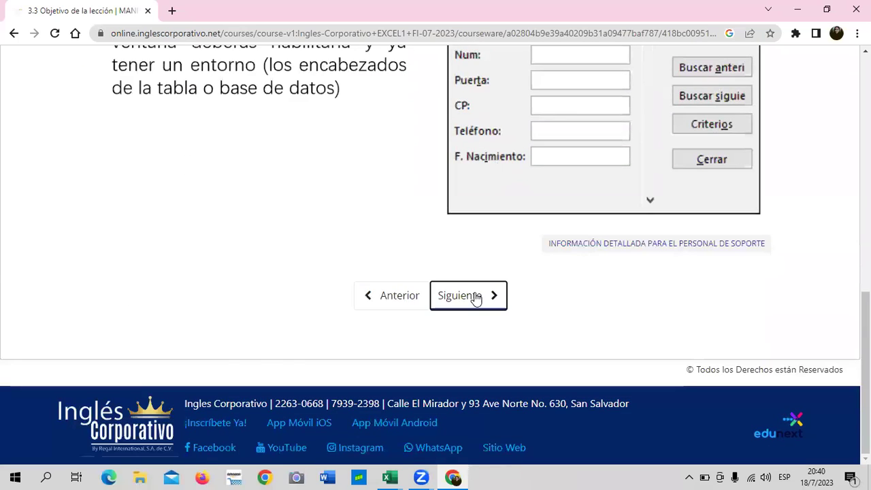
scroll(454, 258, "down", 2)
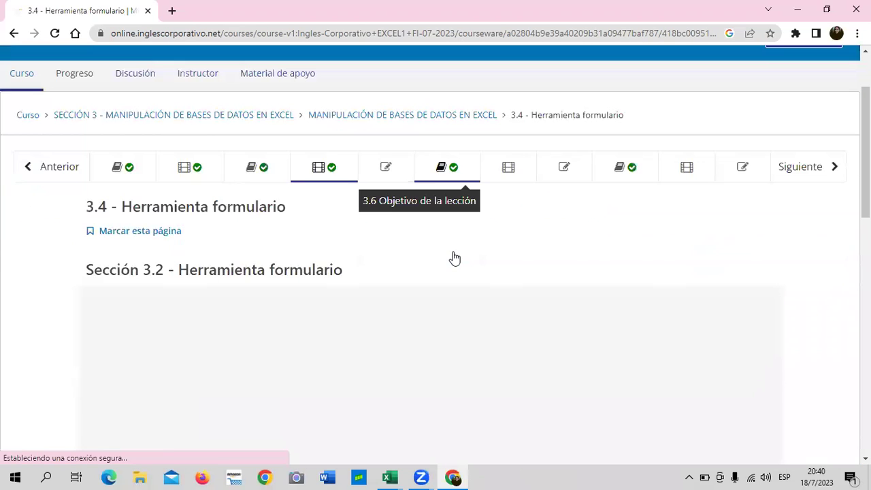
scroll(455, 249, "down", 5)
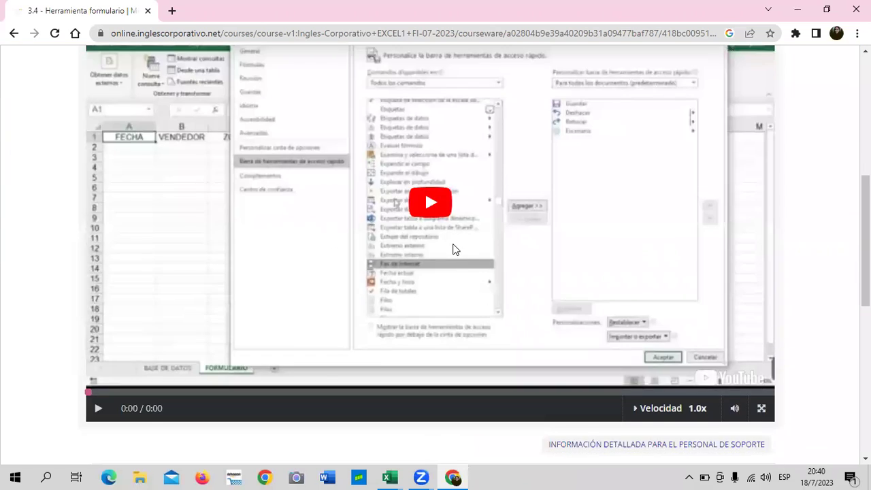
scroll(454, 249, "down", 5)
scroll(456, 247, "up", 1)
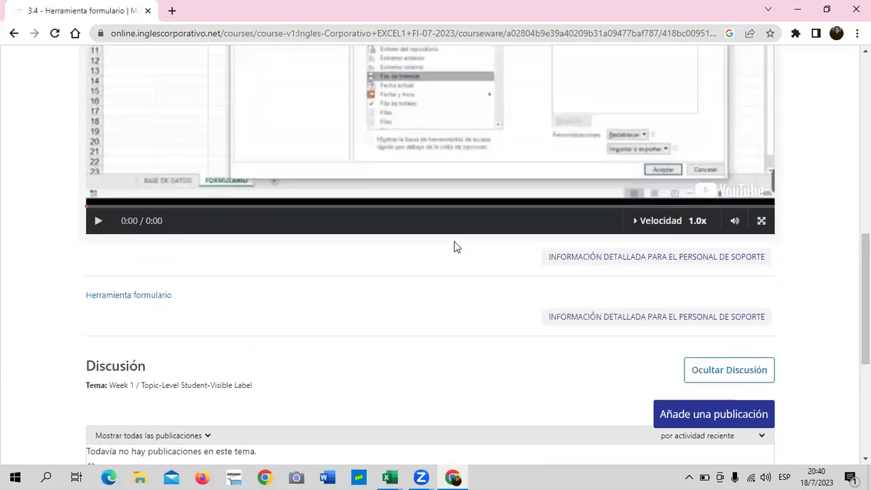
scroll(455, 247, "up", 3)
scroll(456, 247, "up", 1)
scroll(456, 247, "up", 1)
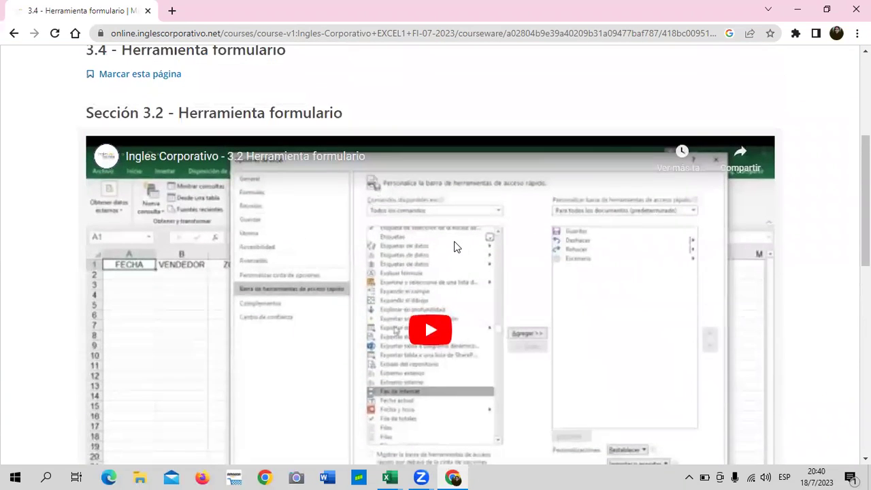
scroll(364, 262, "down", 1)
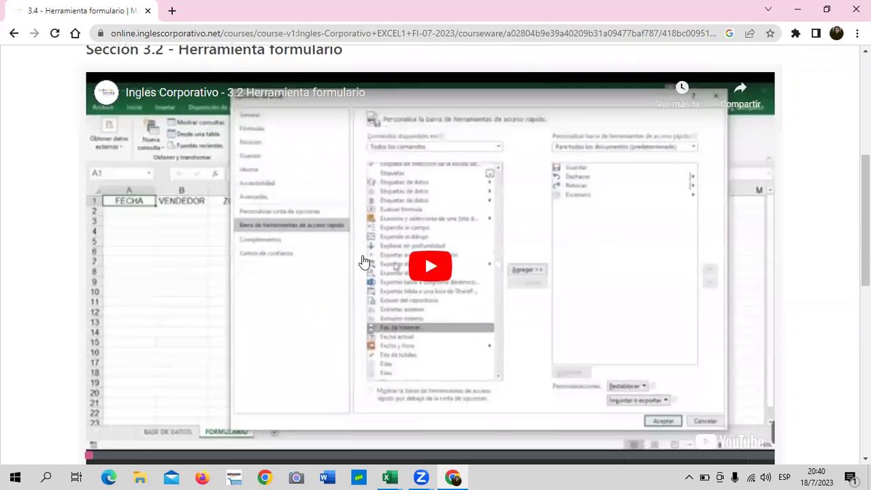
scroll(364, 262, "down", 1)
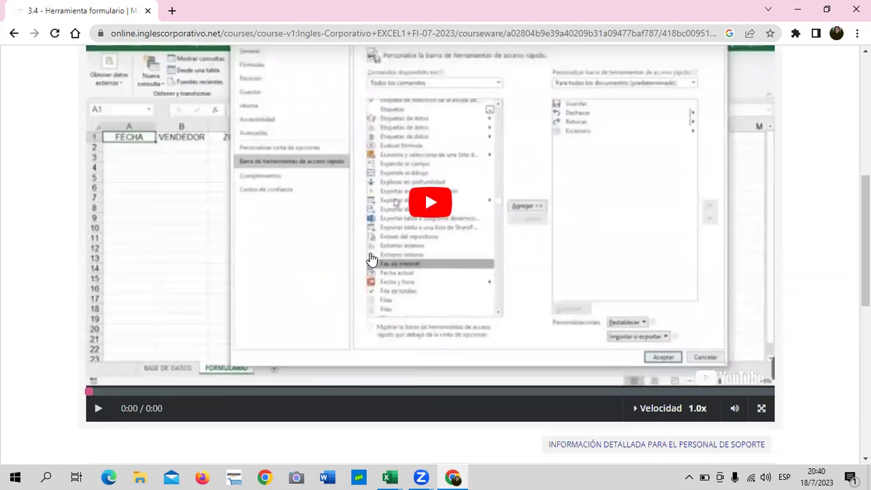
scroll(372, 260, "up", 1)
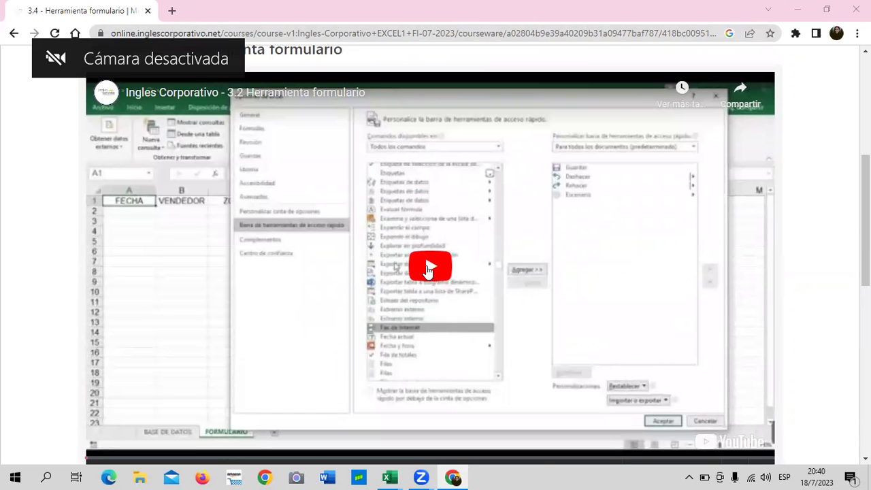
Play the 3.2 Herramienta formulario video with the volume raised, watching until it ends.
left_click(426, 269)
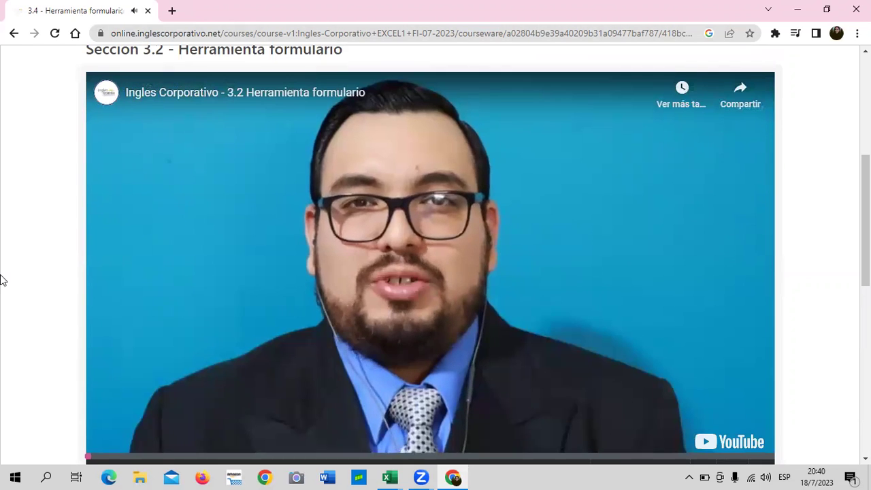
key("XF86AudioRaiseVolume")
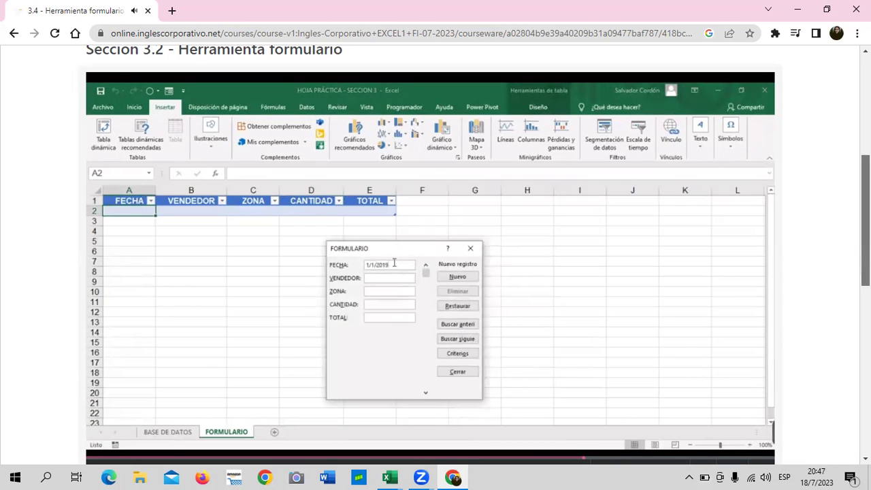
scroll(857, 285, "down", 1)
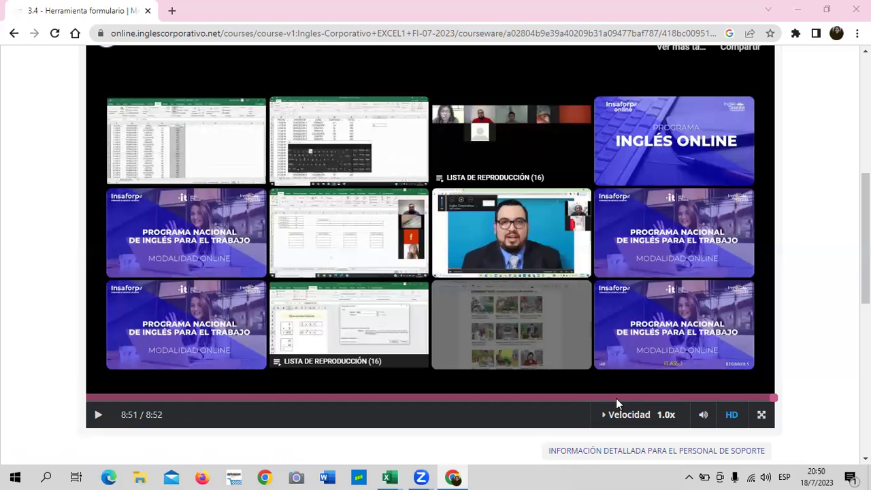
mouse_move(453, 477)
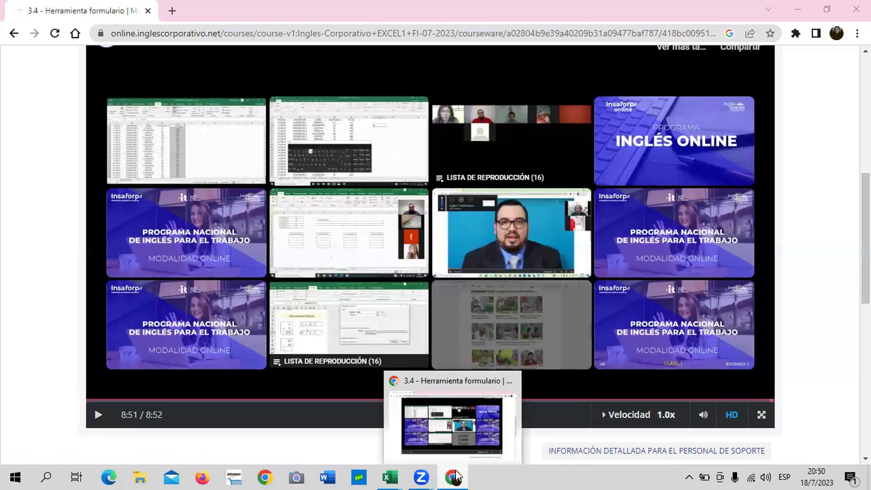
mouse_move(390, 474)
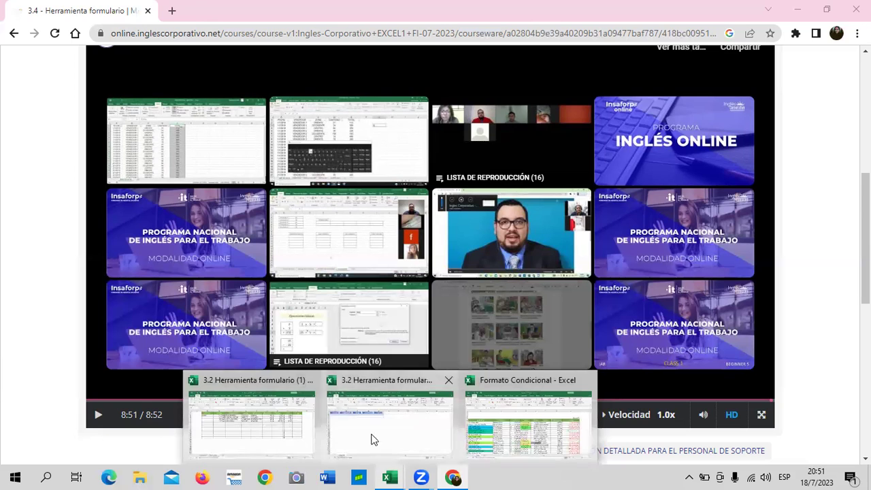
left_click(233, 407)
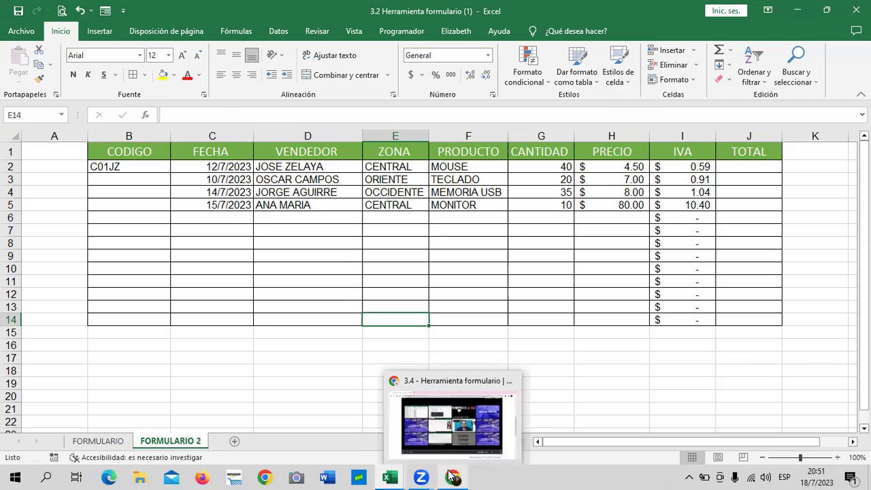
left_click(476, 429)
scroll(577, 292, "up", 1)
Move through the unit bar from 3.5 Laboratorio to the 3.8 Laboratorio custom-lists quiz.
scroll(575, 292, "up", 1)
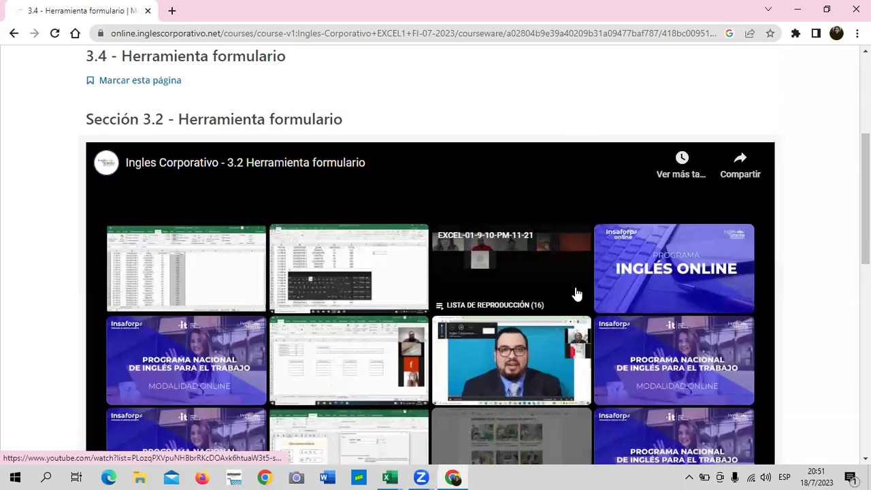
scroll(575, 292, "up", 2)
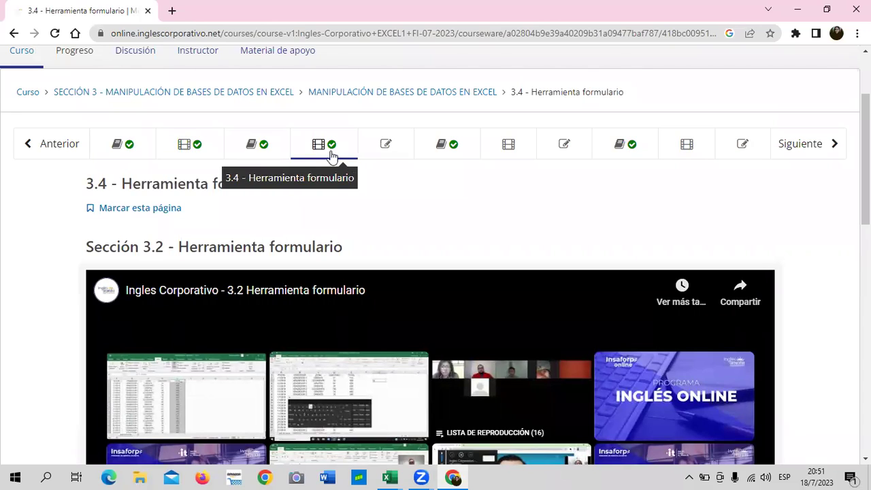
left_click(396, 147)
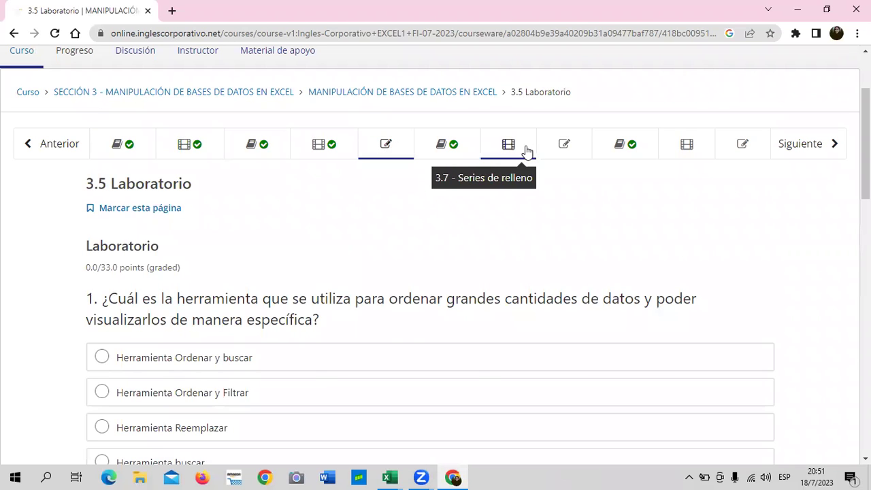
left_click(549, 150)
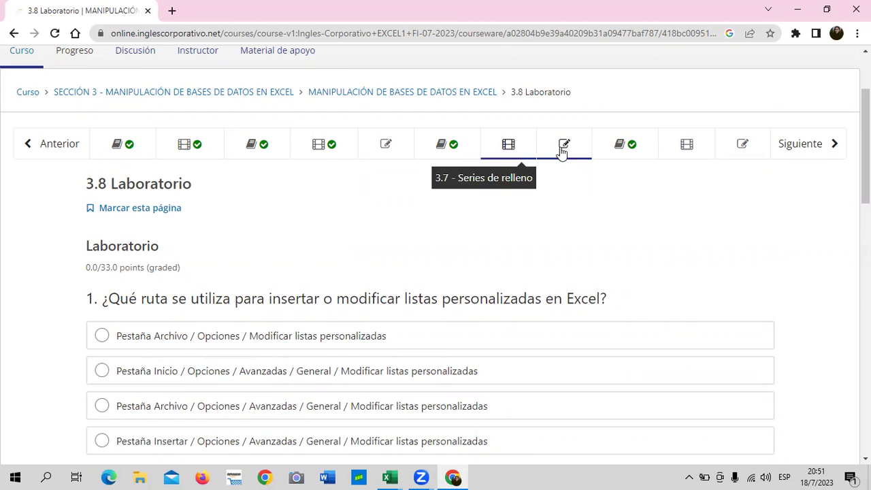
mouse_move(386, 476)
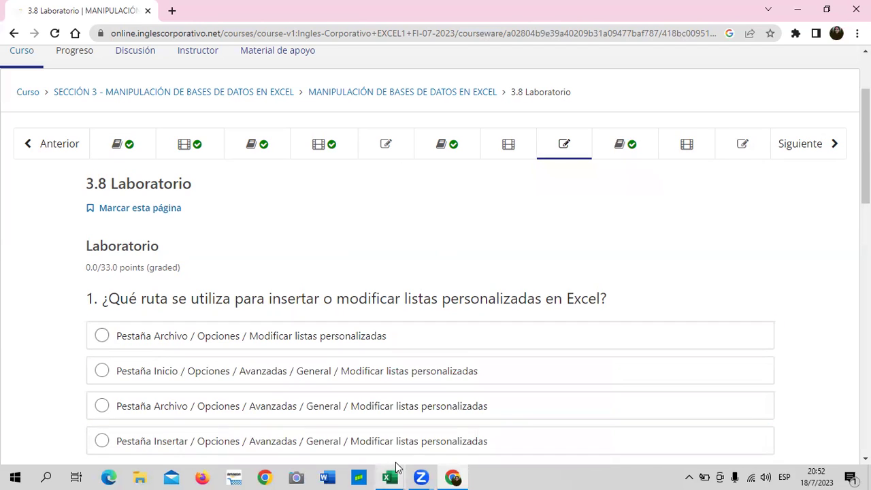
mouse_move(392, 475)
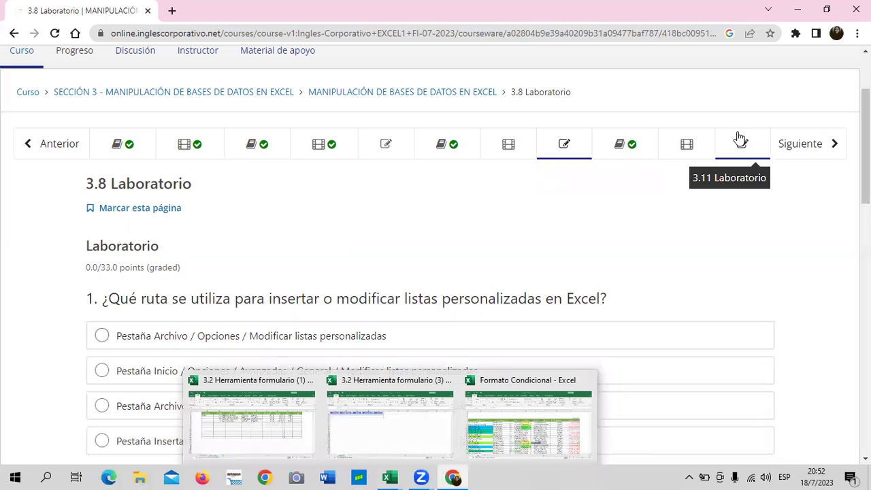
Switch to the 3.2 Herramienta formulario (1) workbook and check G2, H2, H3, H5 and I2's IVA formula.
left_click(276, 437)
left_click_drag(682, 440, 667, 446)
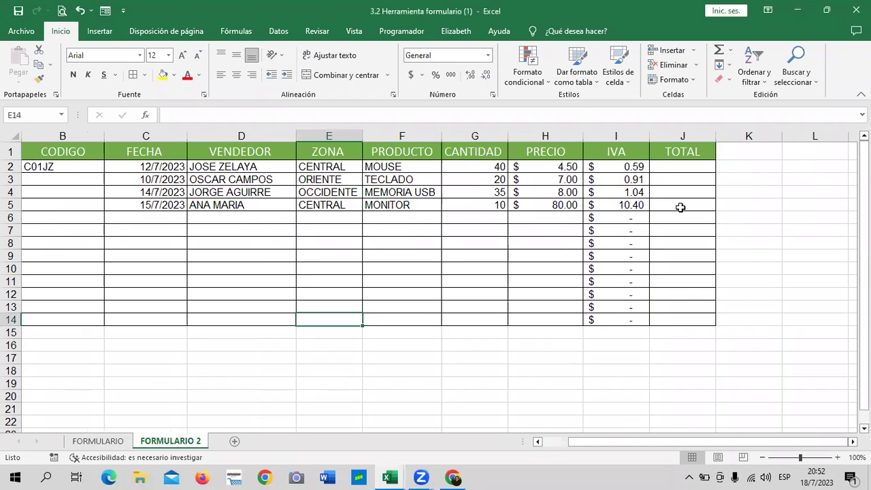
left_click(551, 165)
left_click(477, 167)
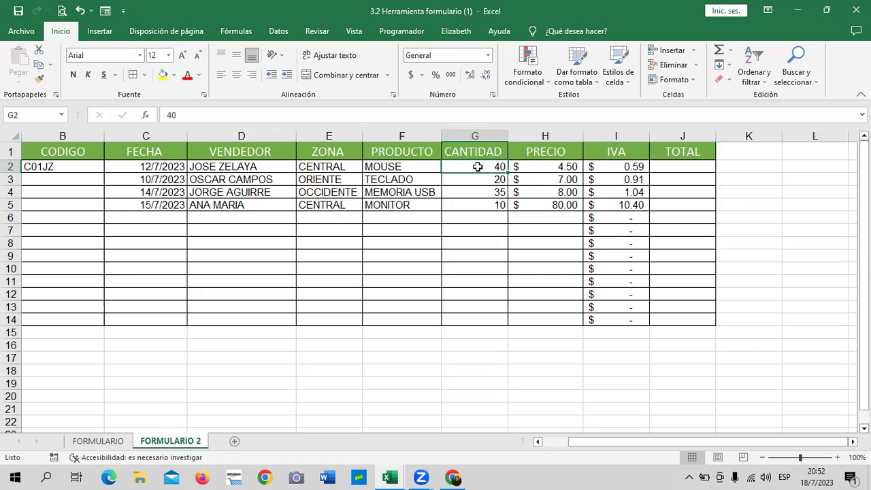
left_click(623, 166)
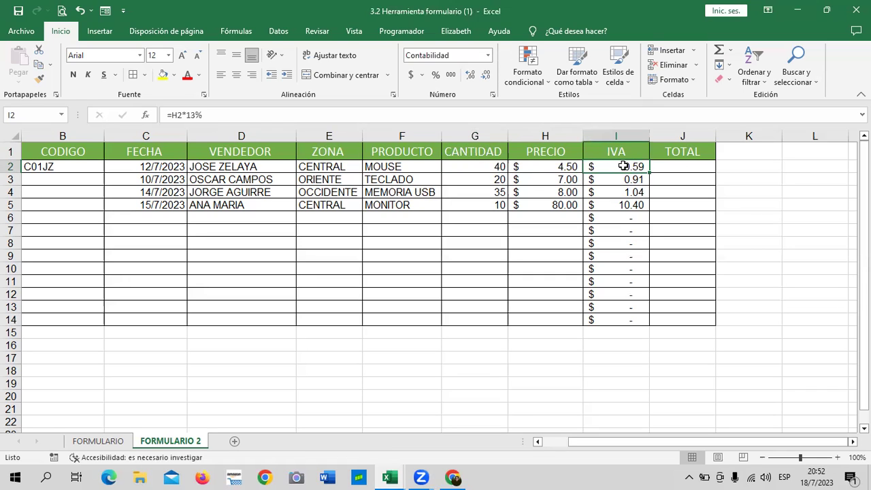
left_click(554, 168)
left_click(617, 164)
left_click(553, 204)
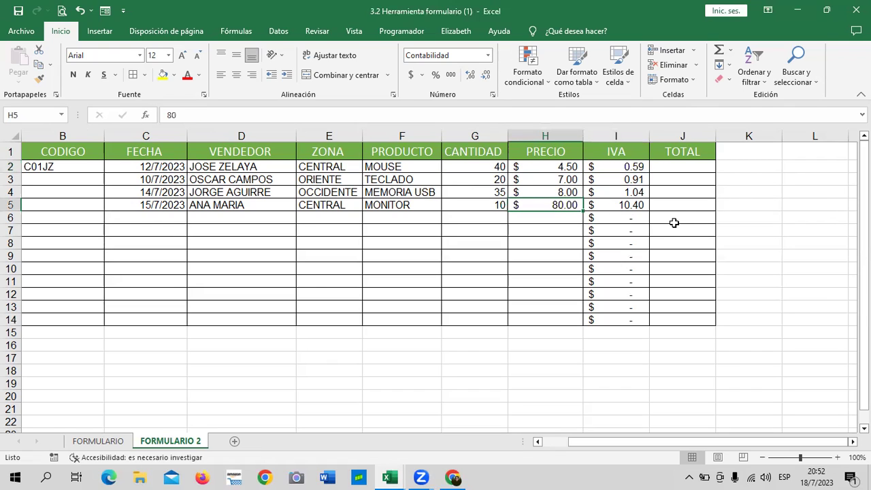
left_click(566, 193)
left_click(558, 179)
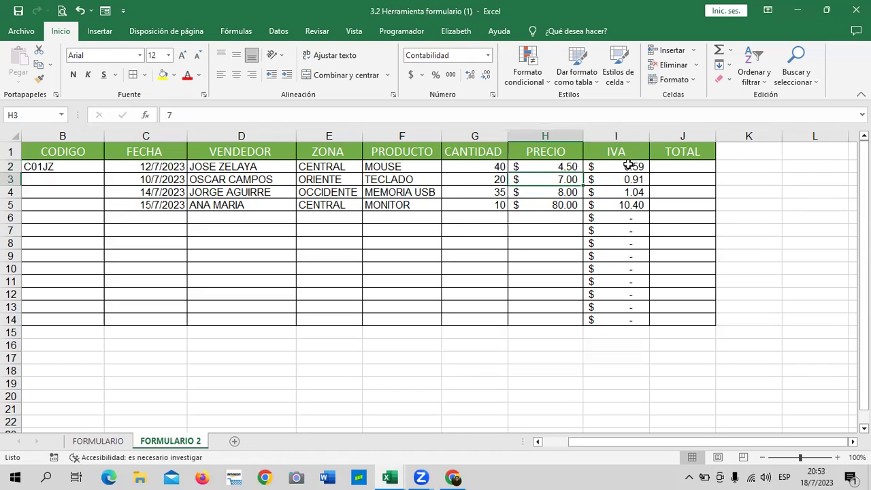
Clear the old IVA values from I2:I14.
left_click_drag(628, 165, 610, 322)
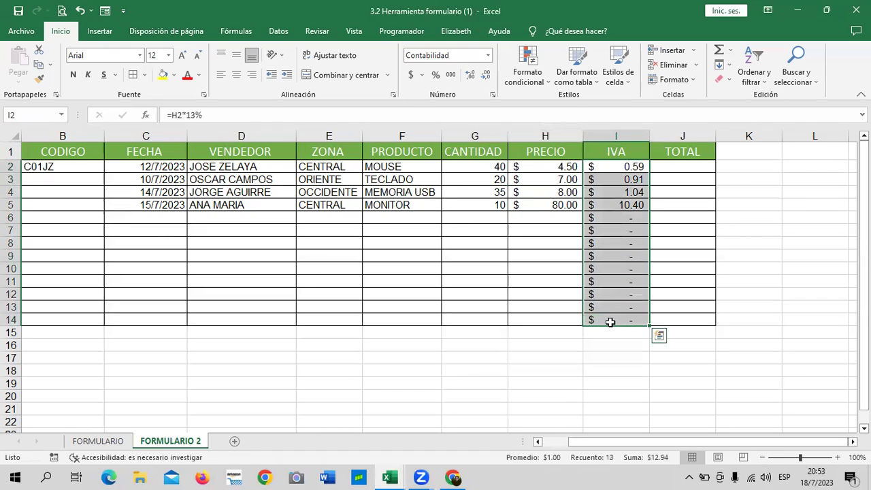
key("Delete")
left_click_drag(680, 230, 677, 219)
Enter =(G2*H2)*13% in I2 so the first IVA shows $ 23.40.
left_click(613, 165)
type("=")
type("8")
key("BackSpace")
type("(")
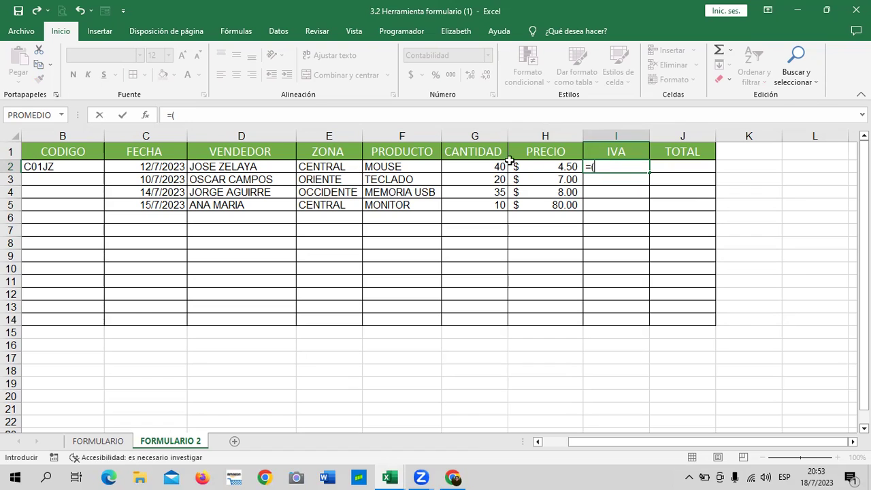
left_click(483, 168)
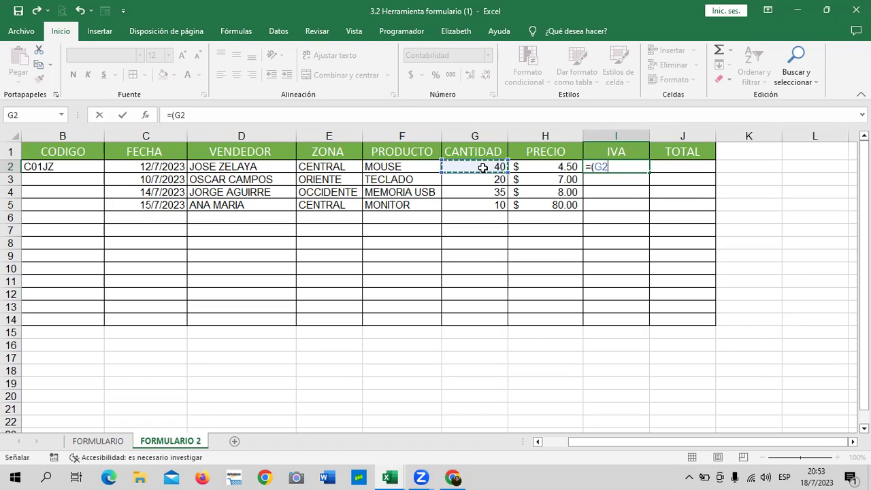
type("*")
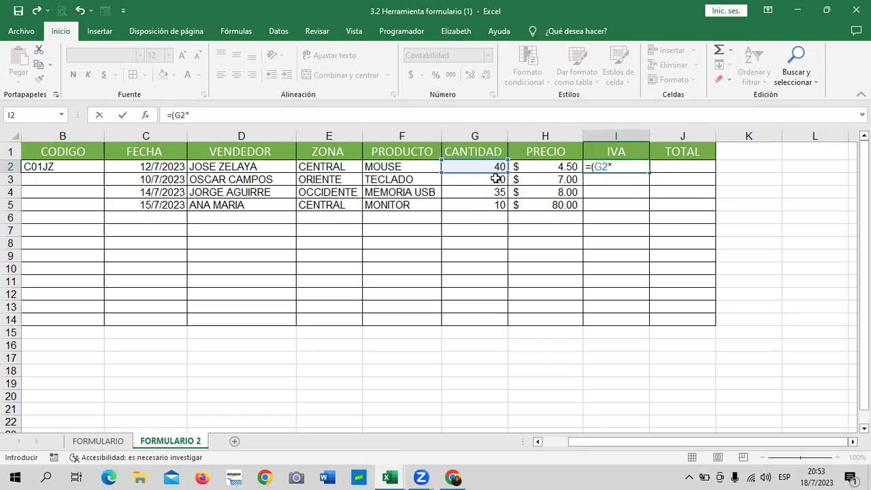
left_click(545, 166)
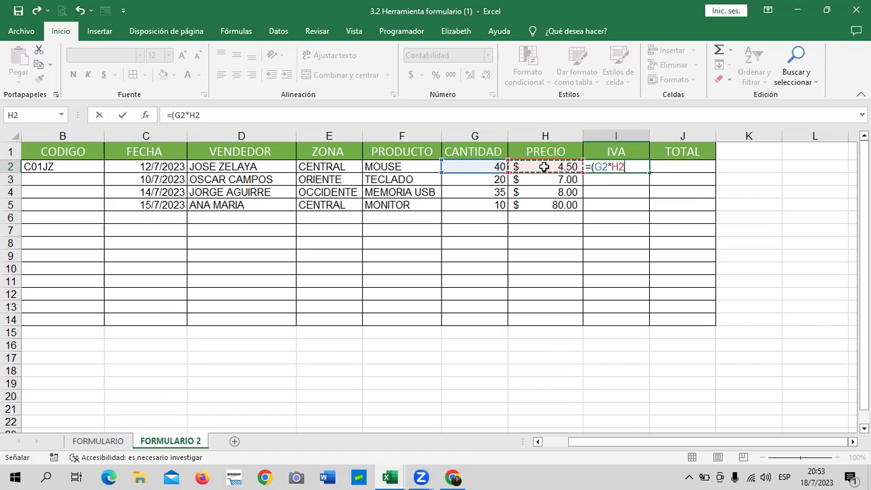
type(")")
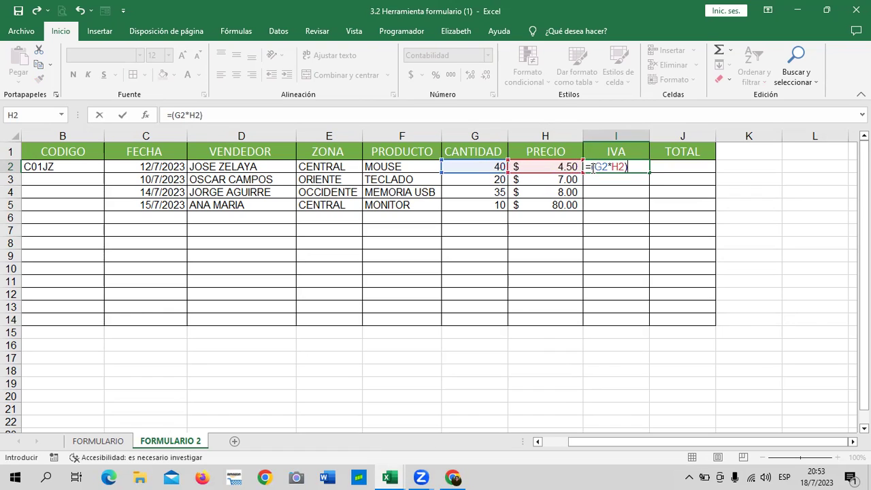
type("*13%")
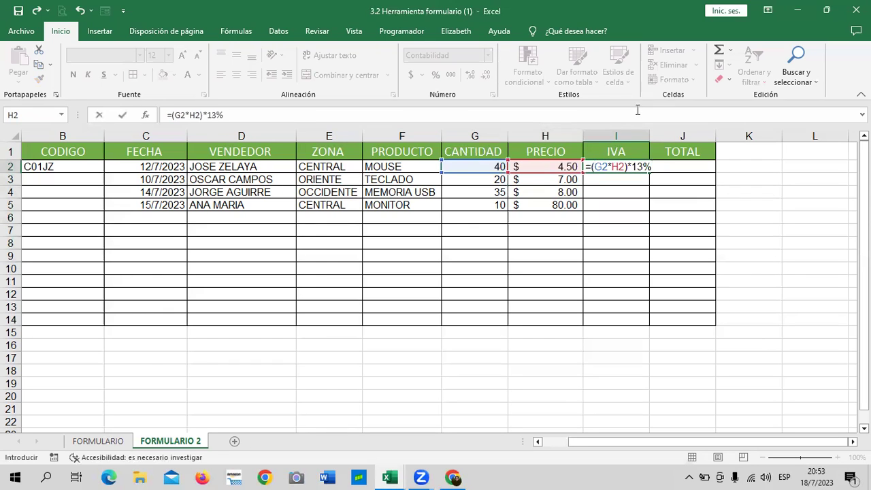
key("Return")
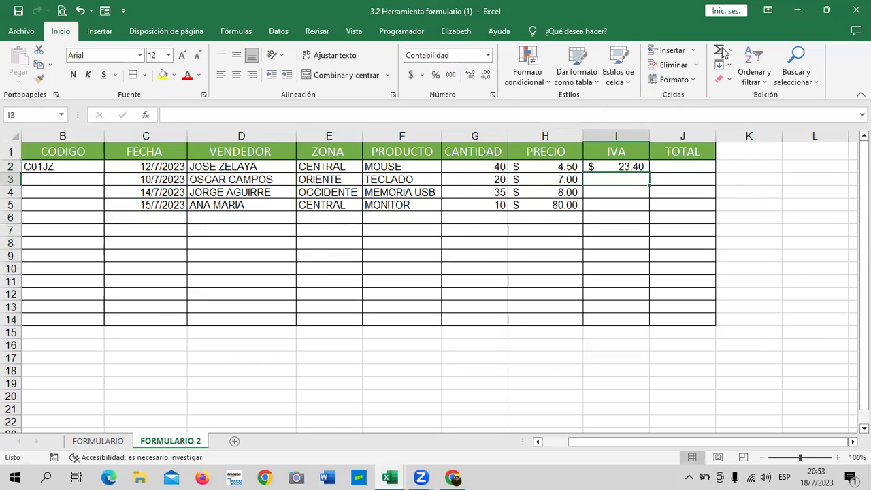
left_click(605, 167)
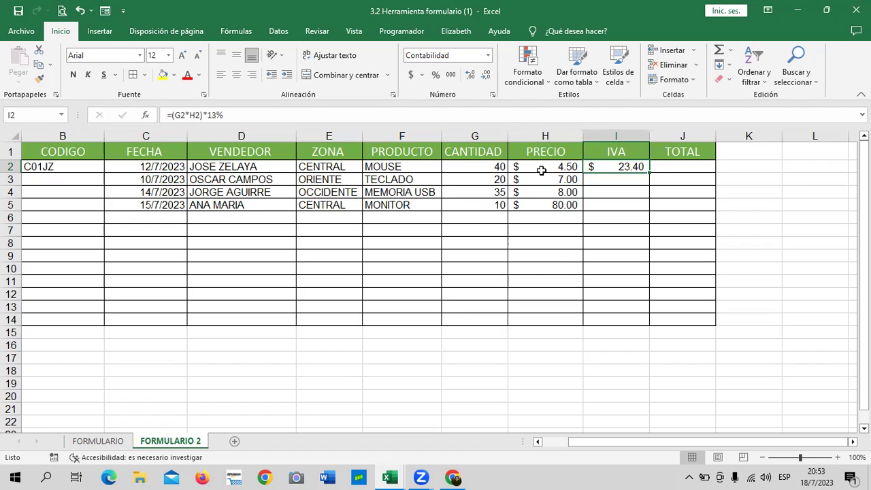
left_click(621, 155)
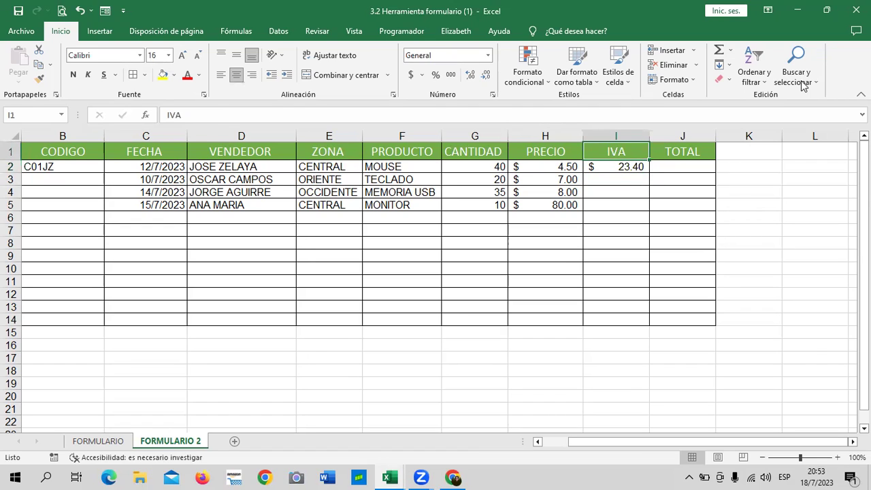
Change I2's formula to =(G2*H2)*1.13, giving $ 203.40.
key("Down")
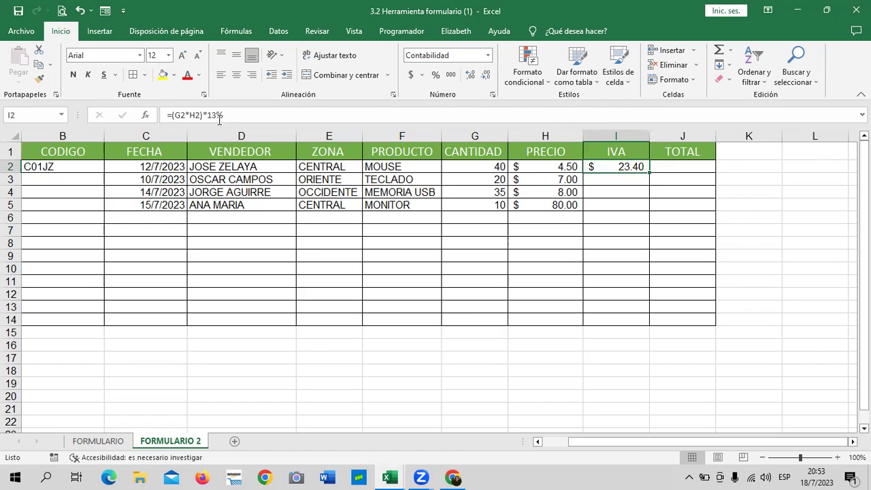
left_click(209, 113)
left_click(249, 115)
key("BackSpace")
key("BackSpace")
key("BackSpace")
key("BackSpace")
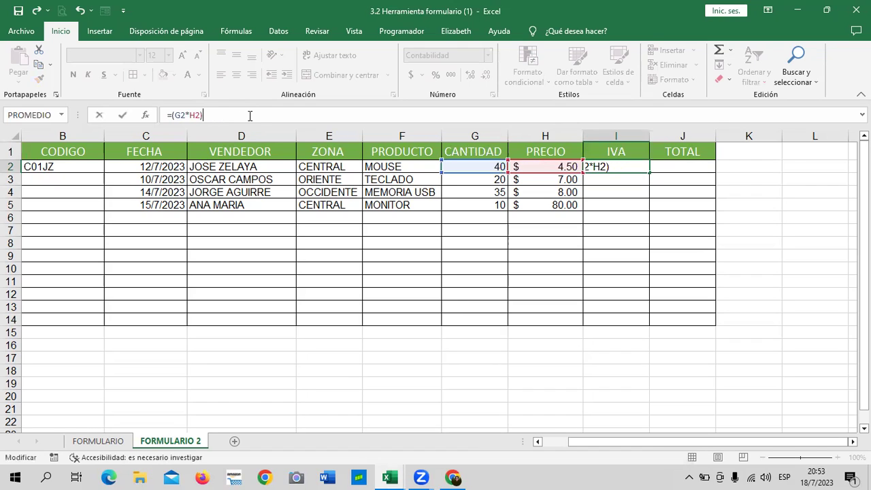
type("*1.13")
key("Return")
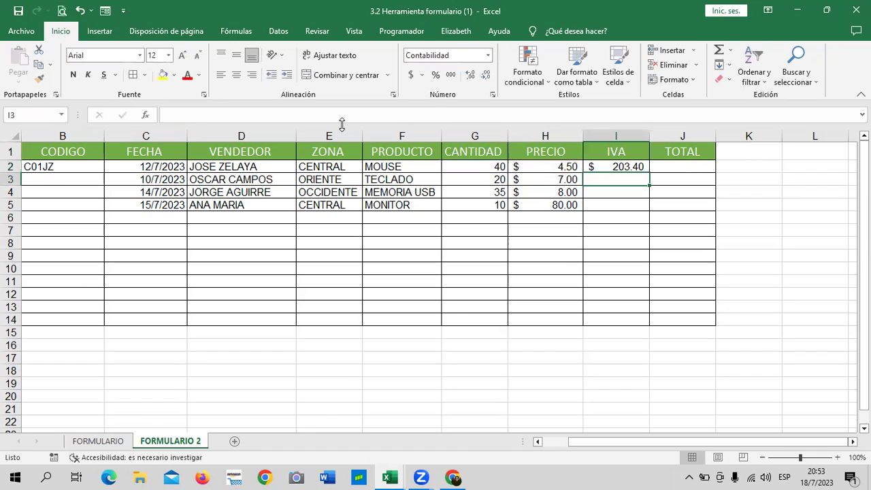
left_click(610, 166)
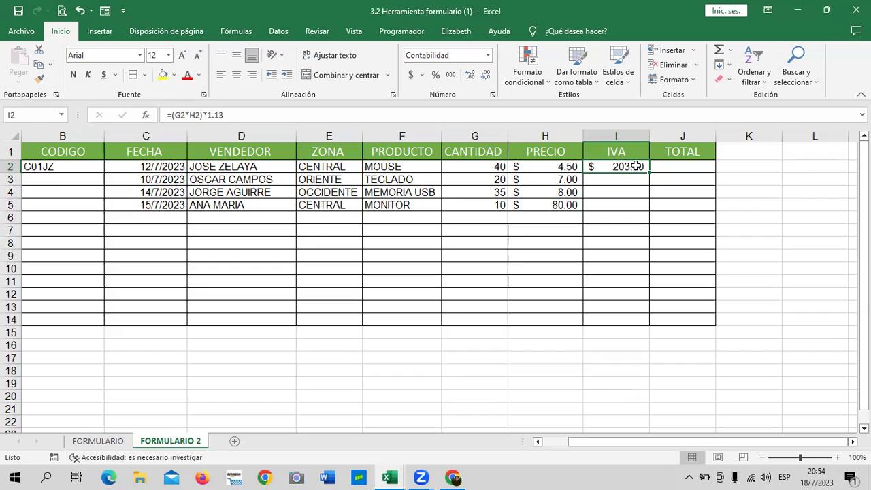
Change the IVA formula in I2 to =(G2*H2)*13%, so it shows $23.40.
left_click(264, 113)
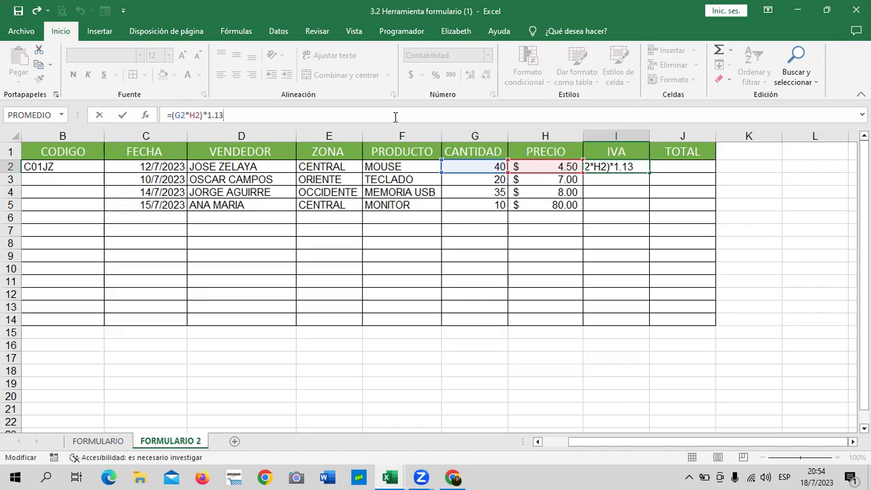
key("BackSpace")
key("BackSpace")
key("BackSpace")
type("3")
type("%")
key("Return")
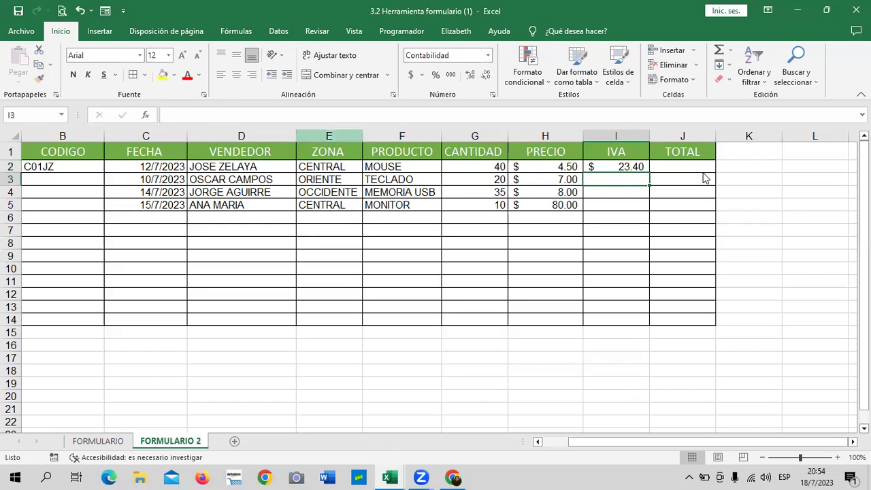
Select J2 as the first TOTAL cell after checking the IVA header.
left_click(686, 173)
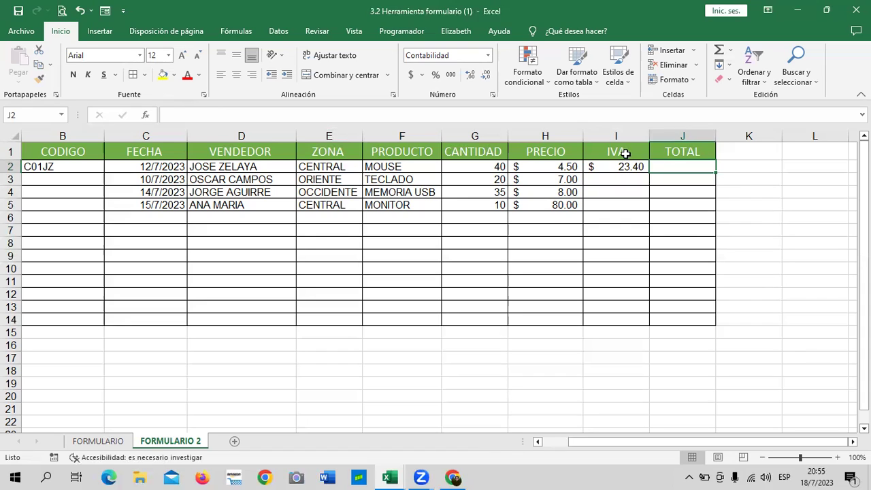
left_click(624, 149)
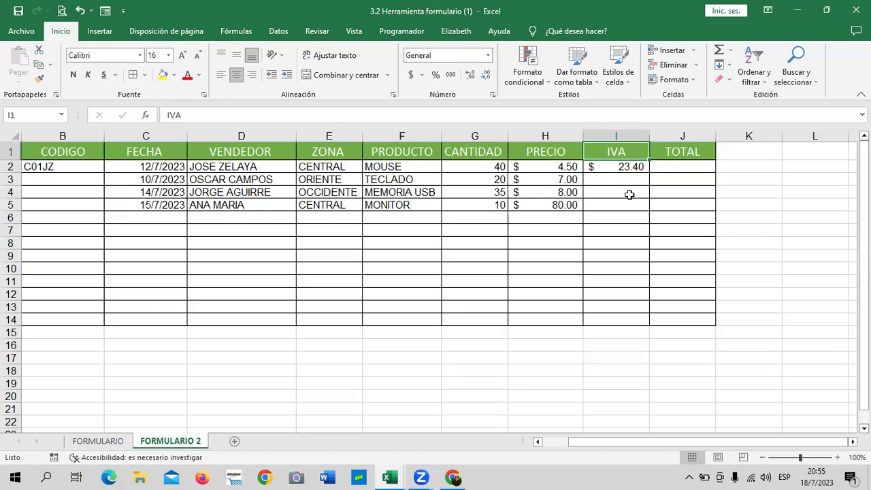
left_click(681, 172)
Enter the TOTAL formula =(G2*H2)+I2 in J2.
type("=")
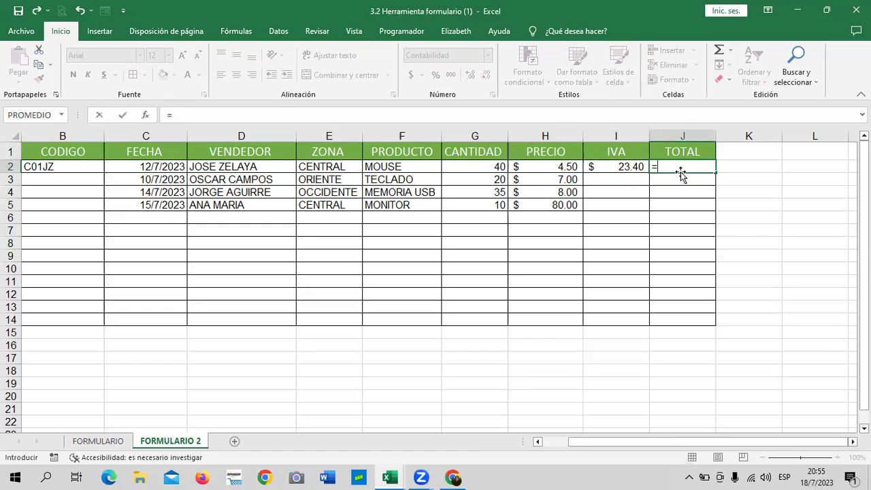
type("(")
left_click(471, 167)
type("*")
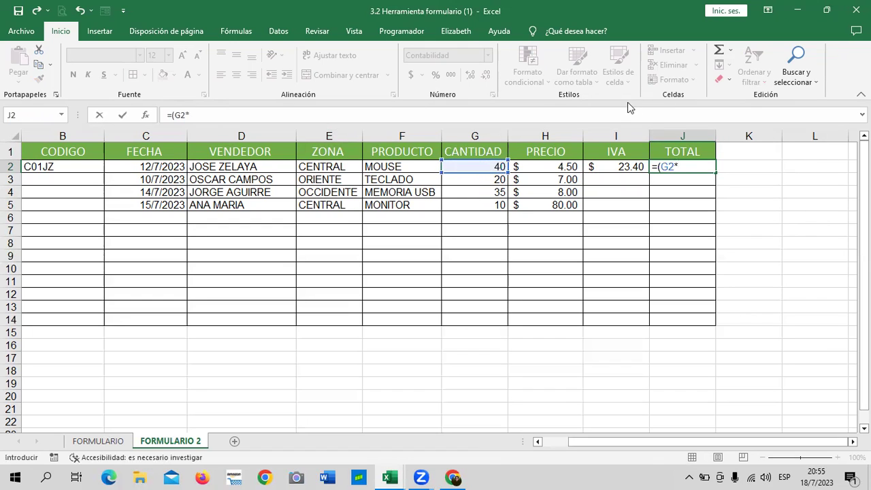
left_click(566, 168)
type(")+")
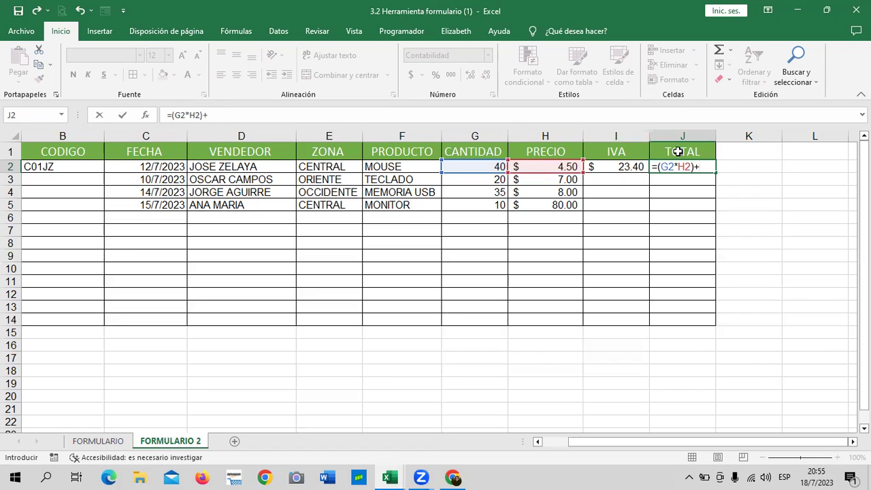
left_click(627, 168)
key("Return")
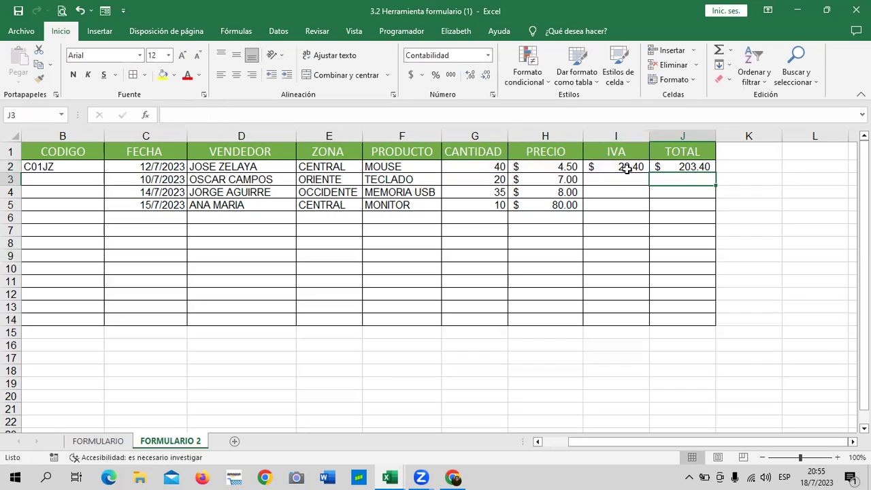
Fill the TOTAL formula down to row 7 and the IVA formula down to row 5.
left_click_drag(715, 178, 714, 231)
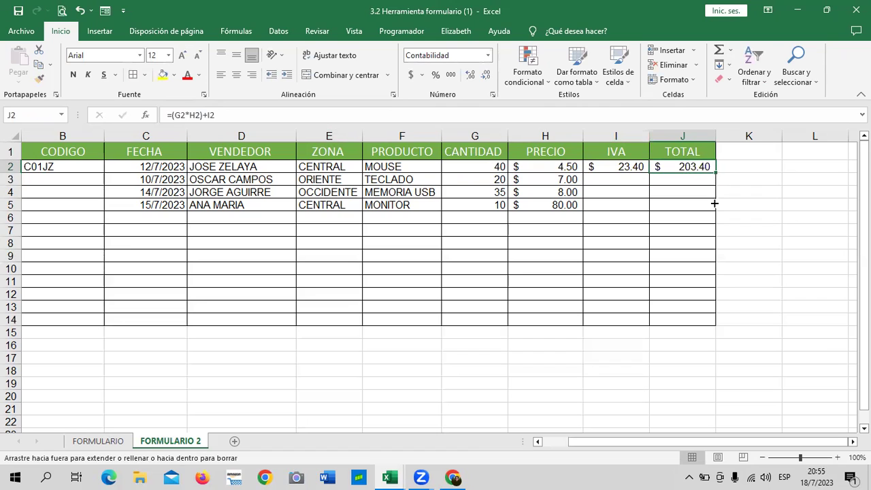
left_click(617, 167)
left_click_drag(650, 172, 650, 210)
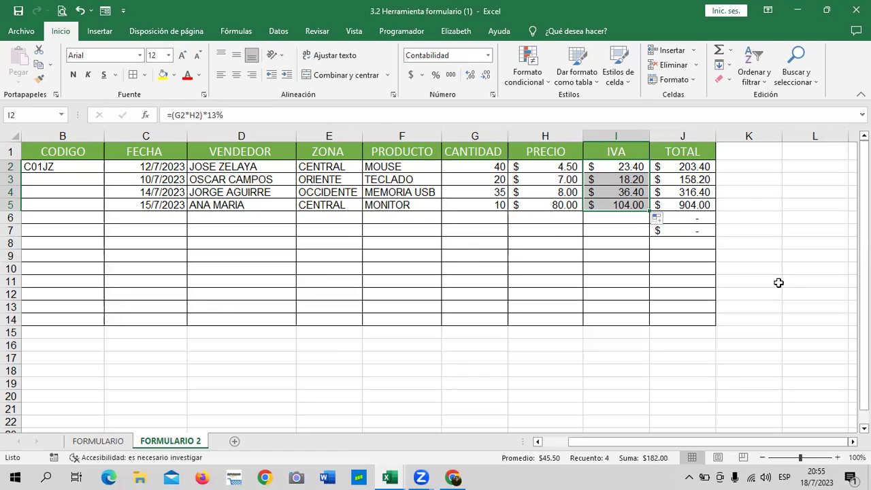
left_click(701, 169)
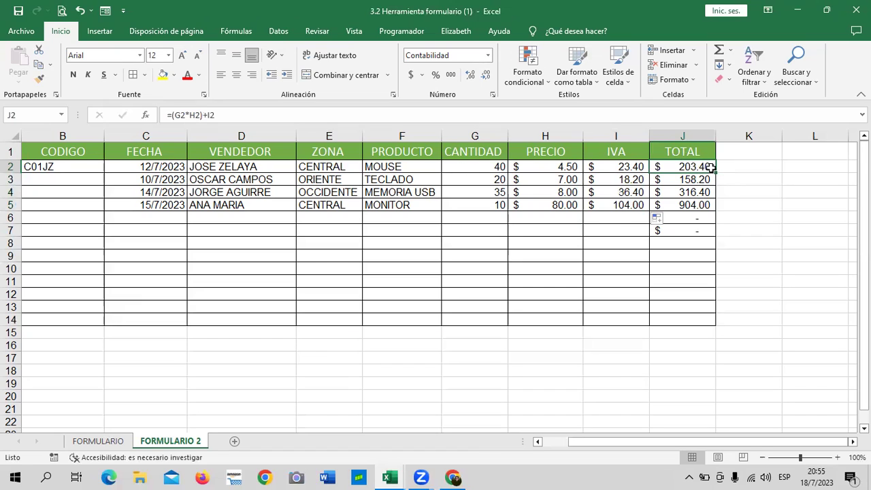
left_click(434, 181)
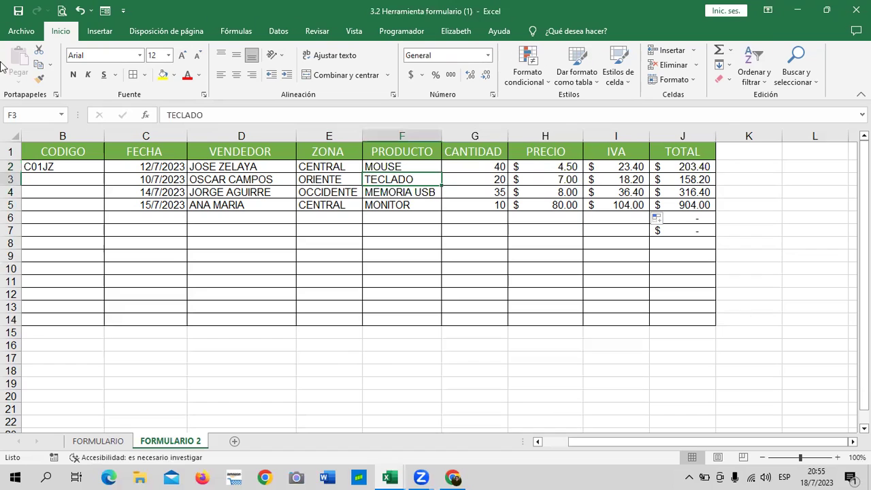
Open the sales table's data form and browse to blank new record 5 of 6.
left_click(104, 11)
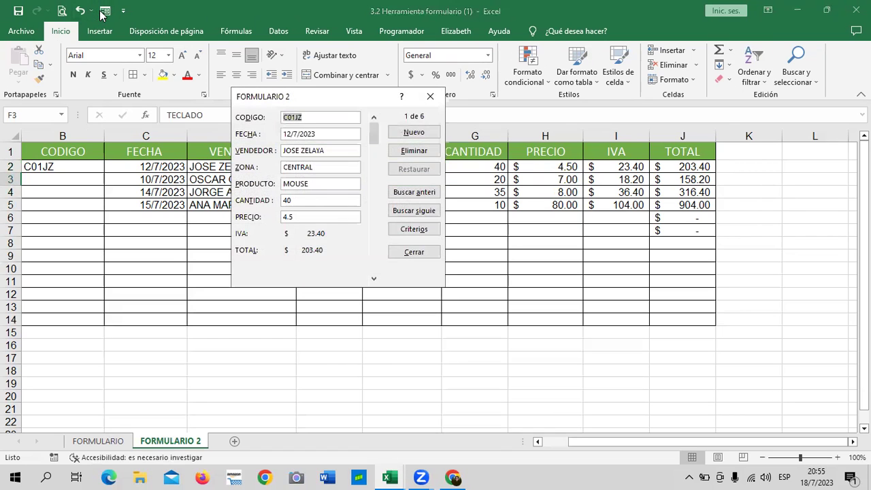
left_click_drag(330, 96, 500, 97)
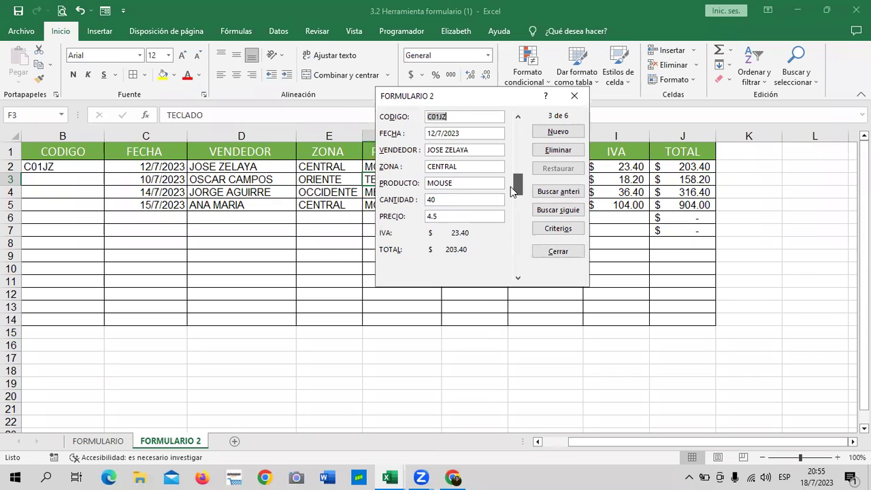
left_click_drag(515, 136, 517, 197)
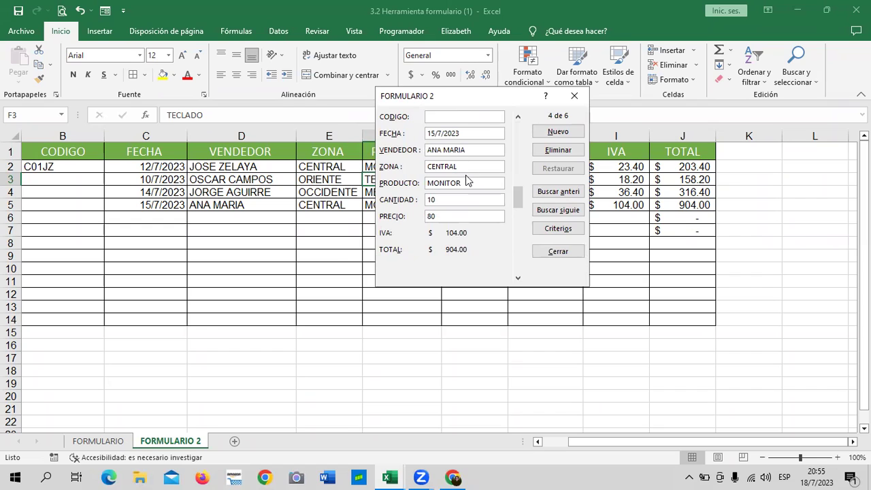
left_click(466, 215)
key("Return")
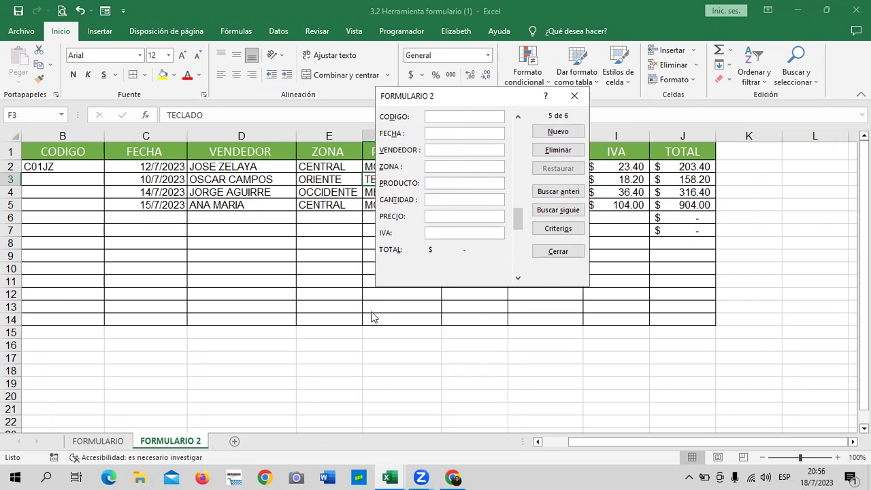
Enter date 16/7/2023, the seller's name, zone ORIENTE and product CASE in the form.
key("Tab")
type("16")
type("23")
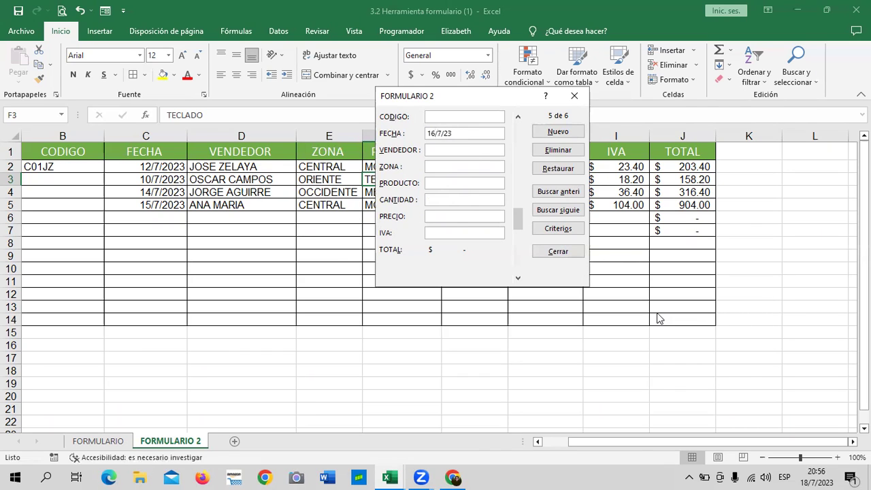
type("MARIA")
type("ST")
type("ORINE")
key("BackSpace")
key("BackSpace")
key("BackSpace")
key("BackSpace")
type("EN")
type("ASE")
Set quantity 30 and price 90, then save the new record into row 6.
key("Tab")
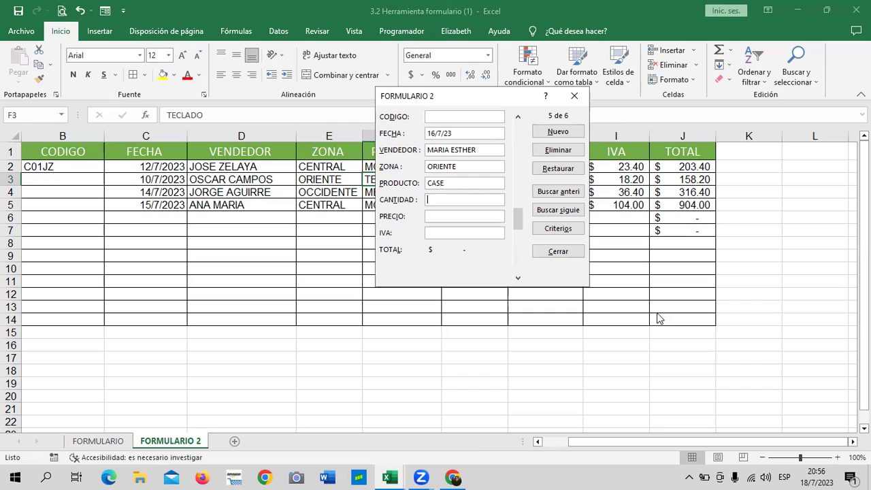
type("90")
key("BackSpace")
key("BackSpace")
type("30")
key("Tab")
type("9")
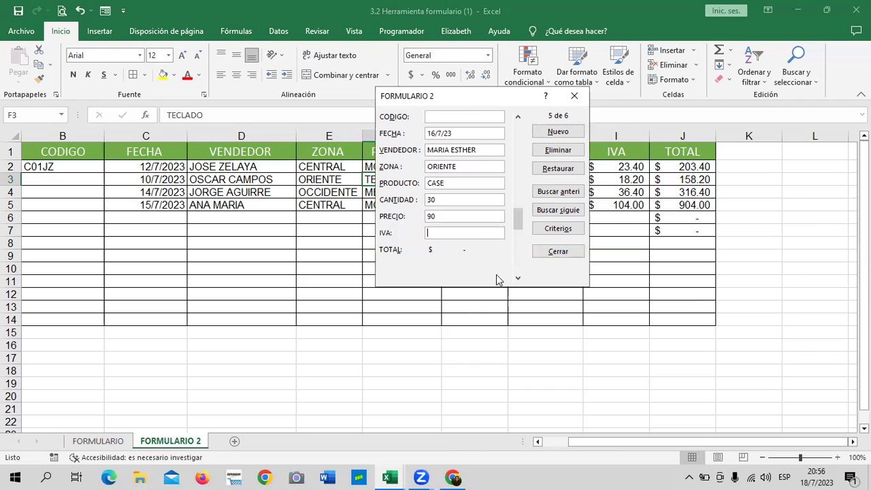
left_click(468, 236)
key("Return")
key("Return")
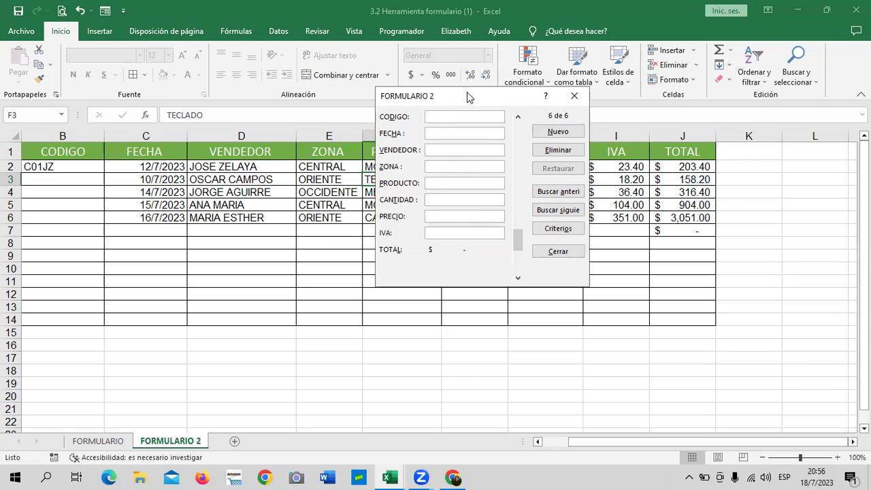
Close the data form and fill the IVA formula from I6 down to row 14.
left_click_drag(466, 92, 364, 82)
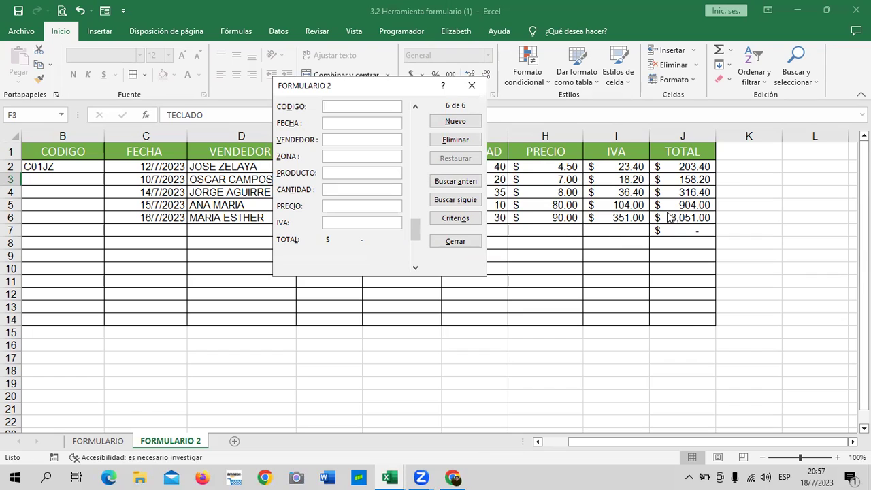
left_click(471, 85)
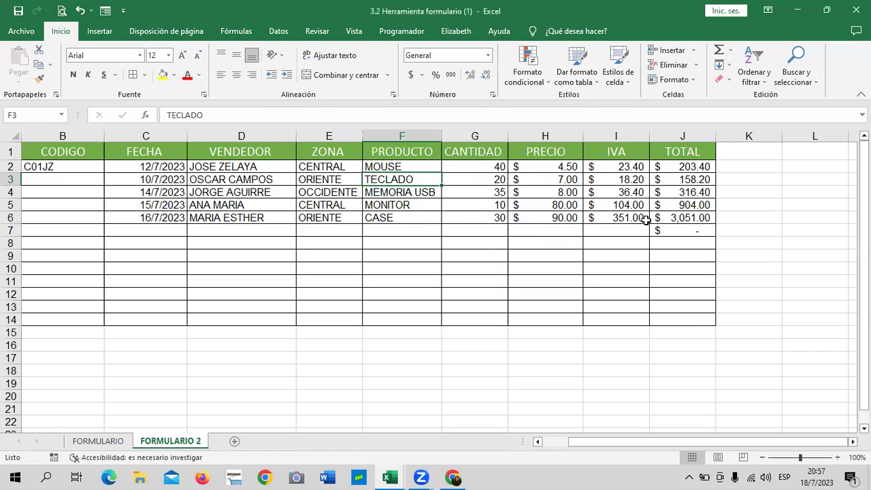
left_click(612, 222)
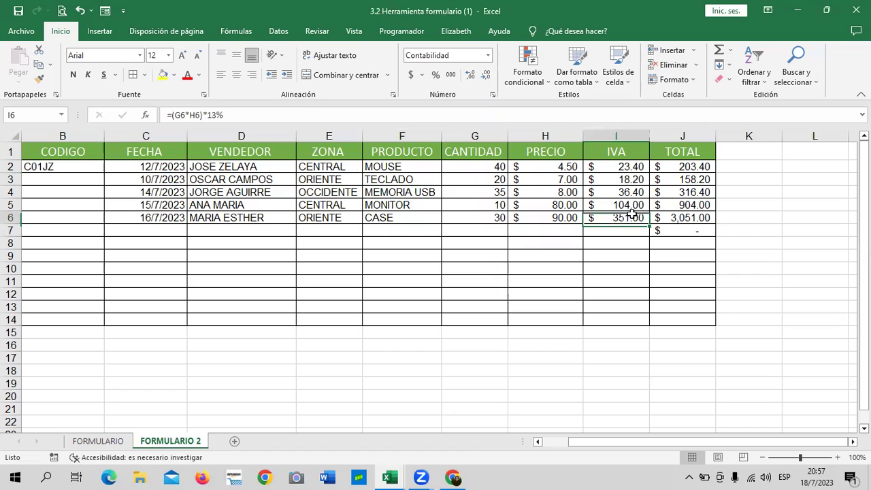
left_click_drag(648, 225, 648, 325)
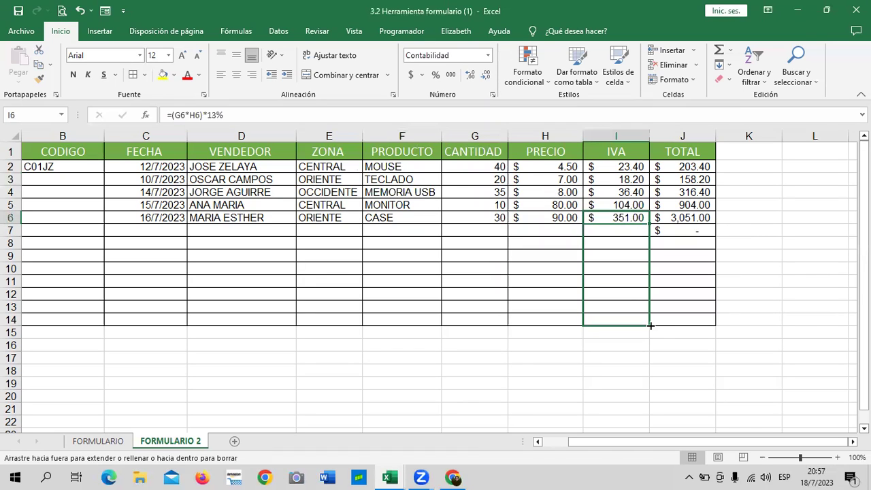
Fill the TOTAL formula from J6 down to J14.
left_click(688, 231)
left_click(699, 219)
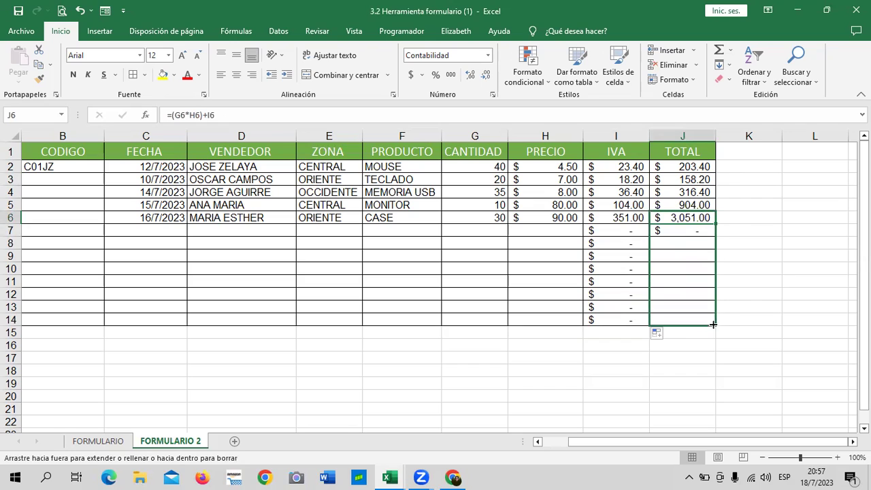
left_click_drag(715, 225, 715, 324)
left_click(746, 303)
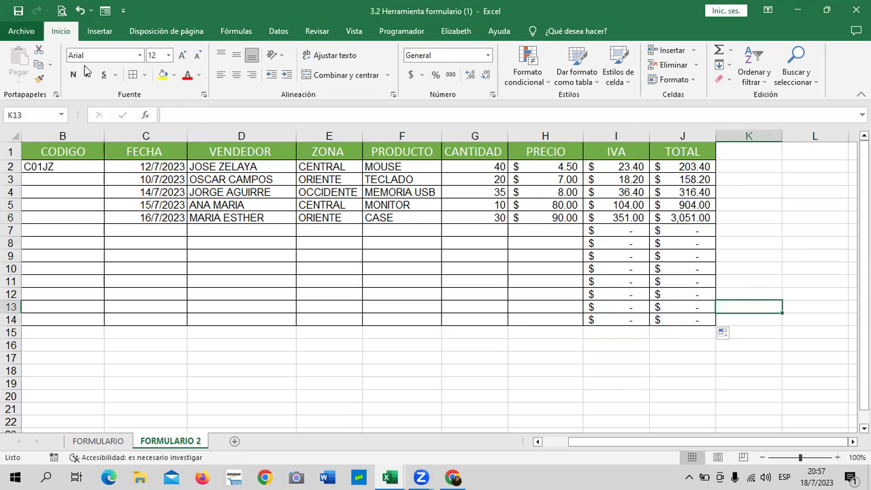
left_click(553, 222)
left_click(104, 11)
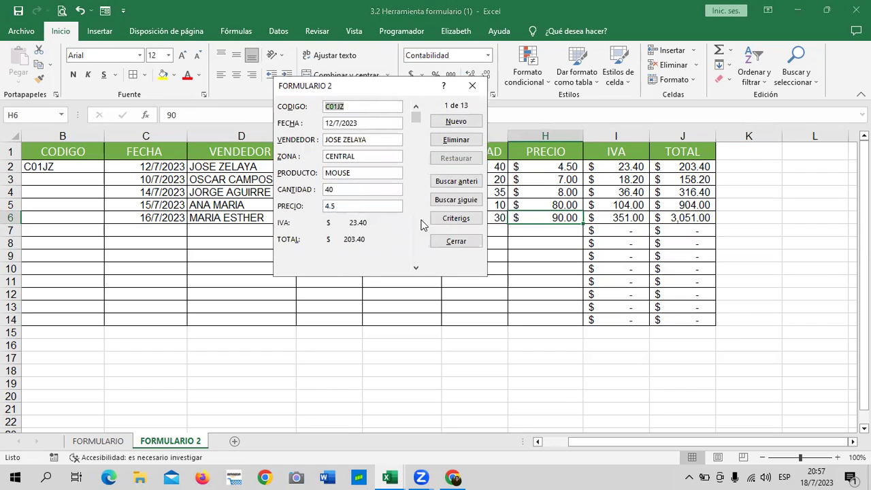
left_click(385, 204)
key("Return")
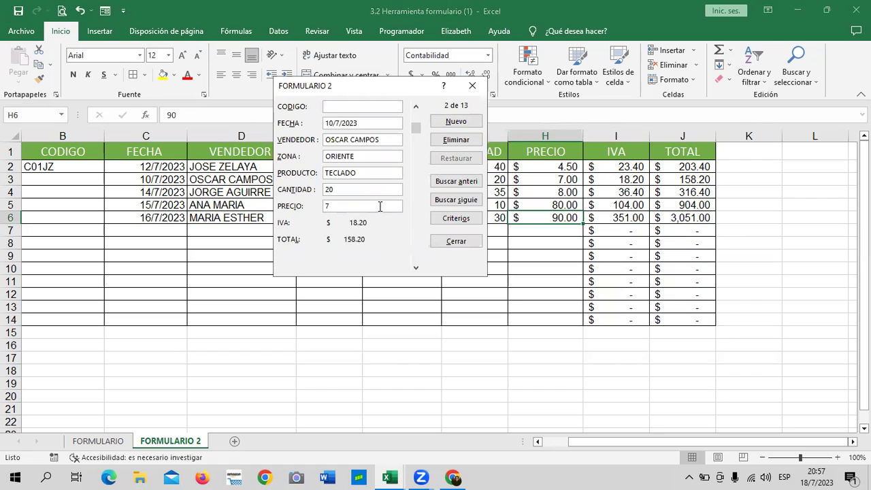
key("Return")
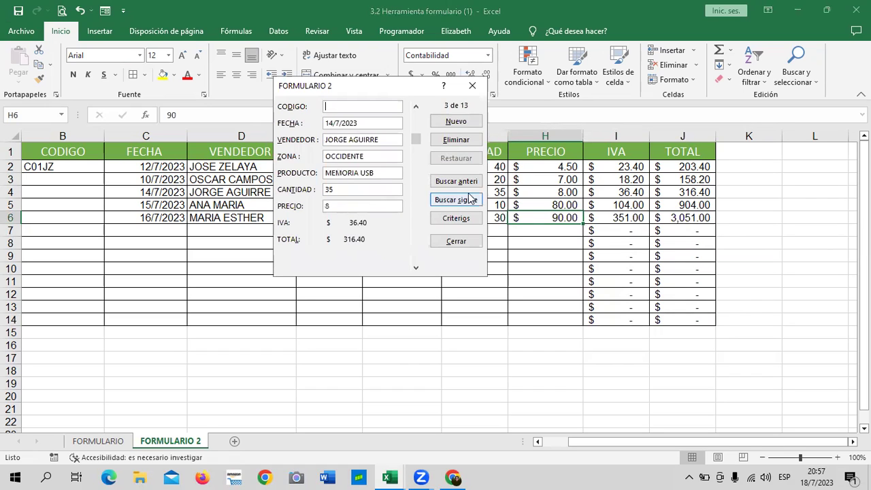
key("Tab")
key("Tab")
key("Tab")
key("Tab")
key("Tab")
key("Tab")
key("Tab")
key("Tab")
key("Tab")
key("Tab")
key("Return")
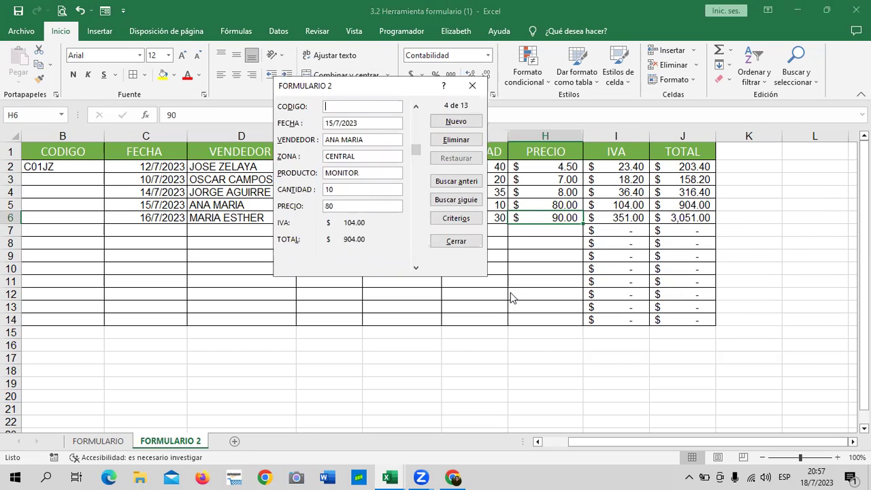
key("Tab")
key("Tab")
key("Tab")
key("Tab")
key("Tab")
key("Tab")
key("Tab")
key("Tab")
key("Tab")
key("Tab")
key("Return")
key("Tab")
key("Tab")
key("Tab")
key("Tab")
key("Tab")
key("Tab")
key("Tab")
key("Tab")
key("Tab")
key("Tab")
key("Return")
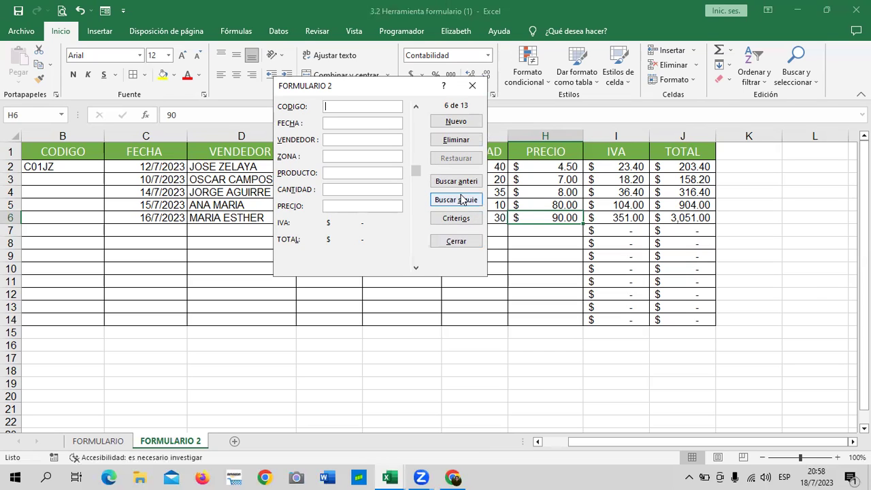
left_click(467, 96)
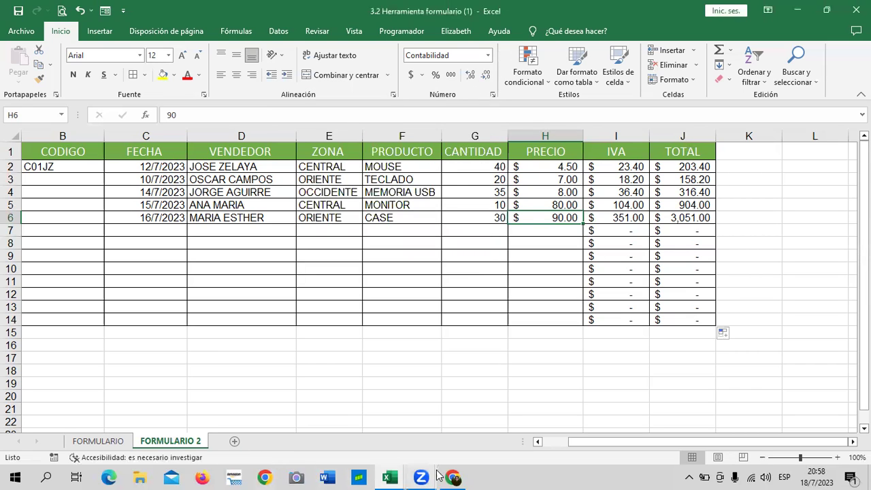
Switch to the Formato Condicional workbook and open the data form for its Filtros records.
mouse_move(378, 471)
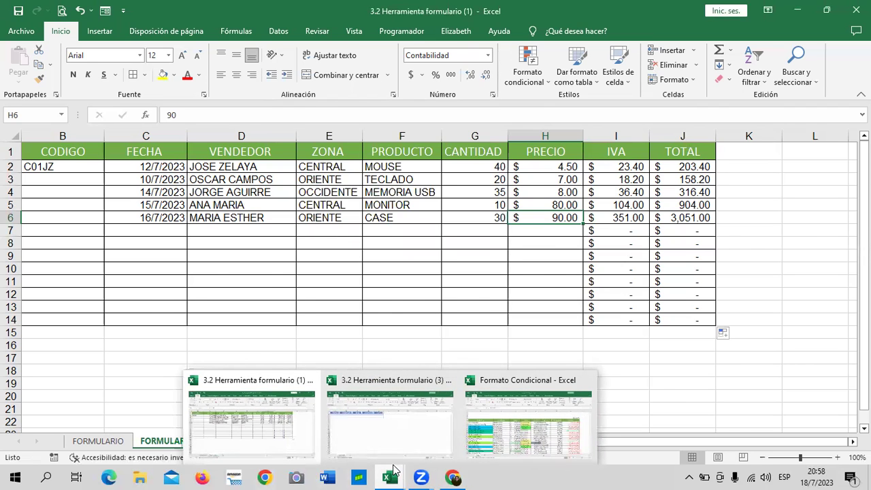
left_click(500, 435)
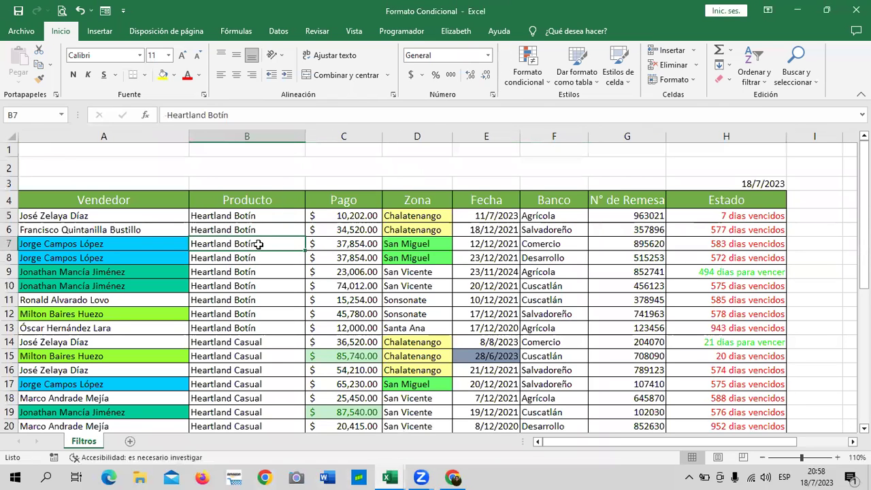
left_click(104, 11)
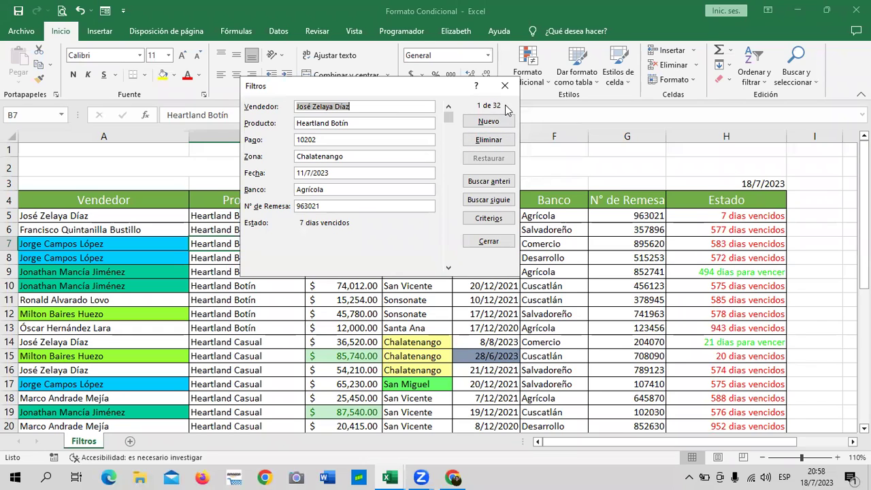
left_click_drag(422, 94, 458, 105)
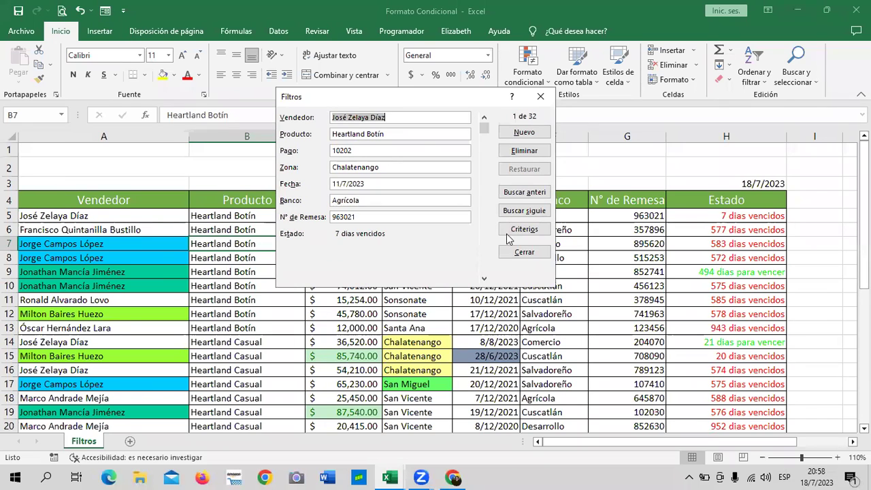
Step through several records, then switch the form to blank search criteria.
left_click(529, 212)
left_click(529, 212)
left_click(529, 212)
left_click(529, 212)
left_click(529, 212)
left_click(529, 212)
left_click(528, 212)
left_click(524, 230)
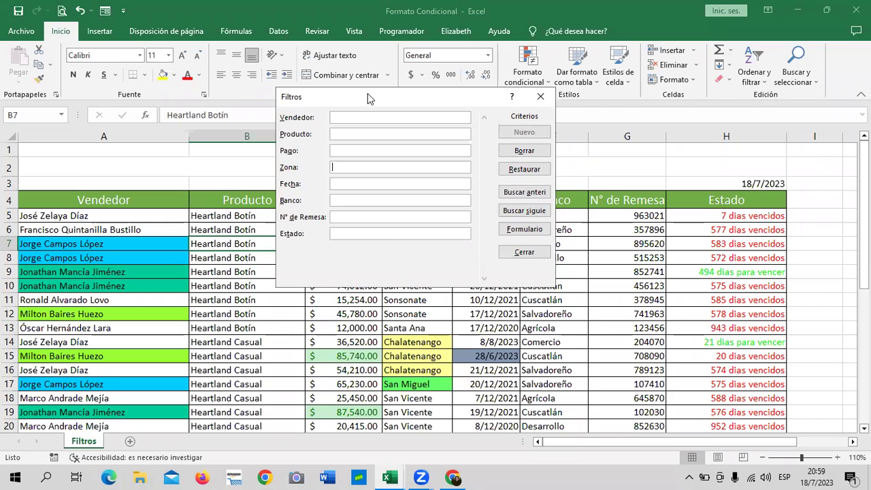
Search the Filtros records for zone SANTA ANA, browse the matches, and close the form.
left_click_drag(367, 94, 406, 85)
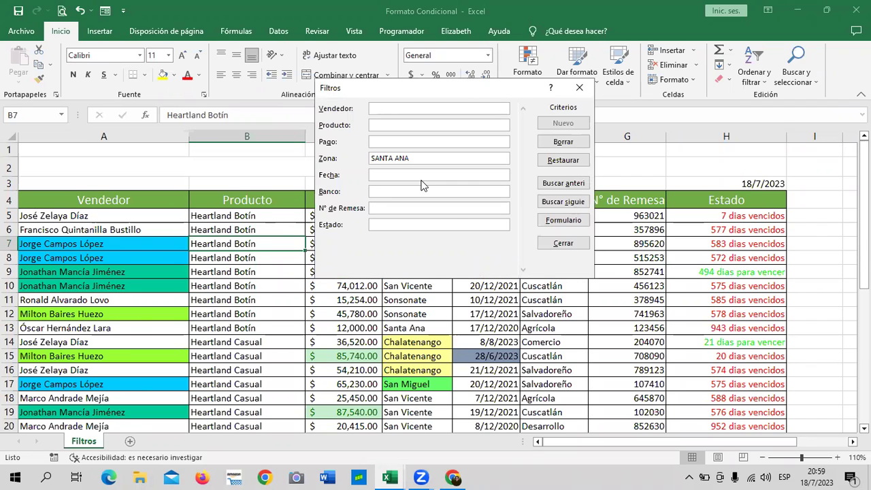
left_click(553, 224)
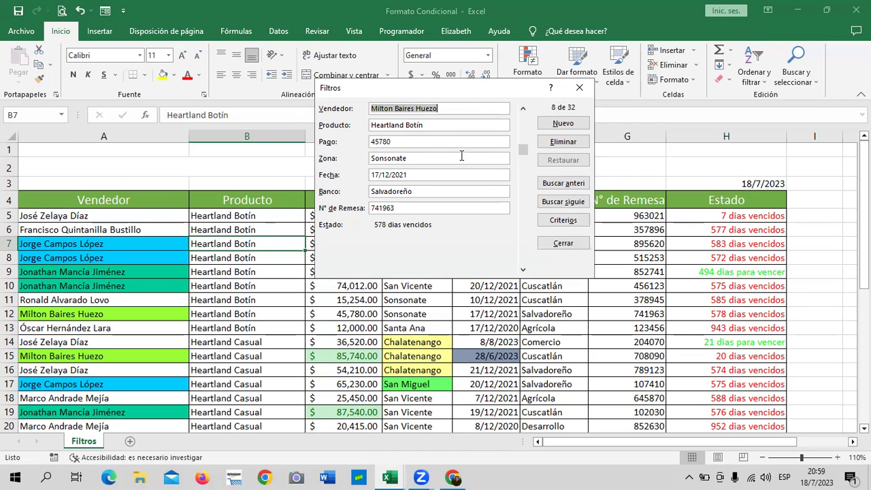
left_click(524, 155)
left_click_drag(523, 155, 524, 159)
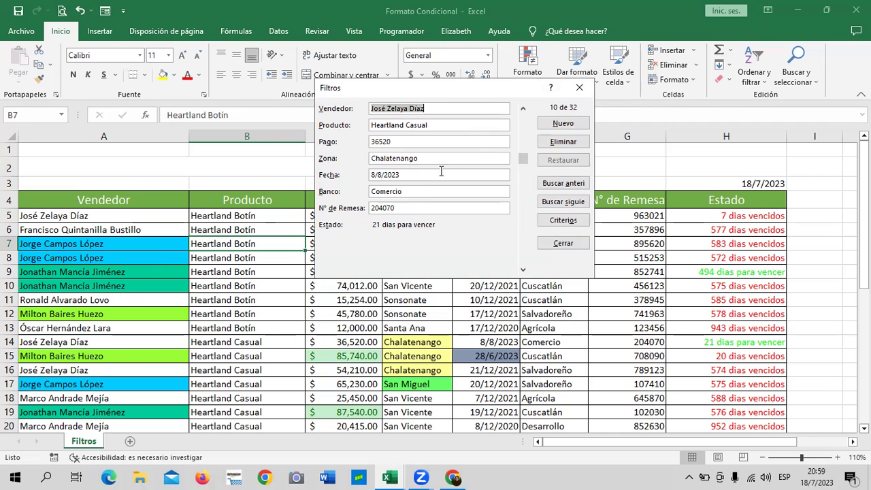
left_click(579, 88)
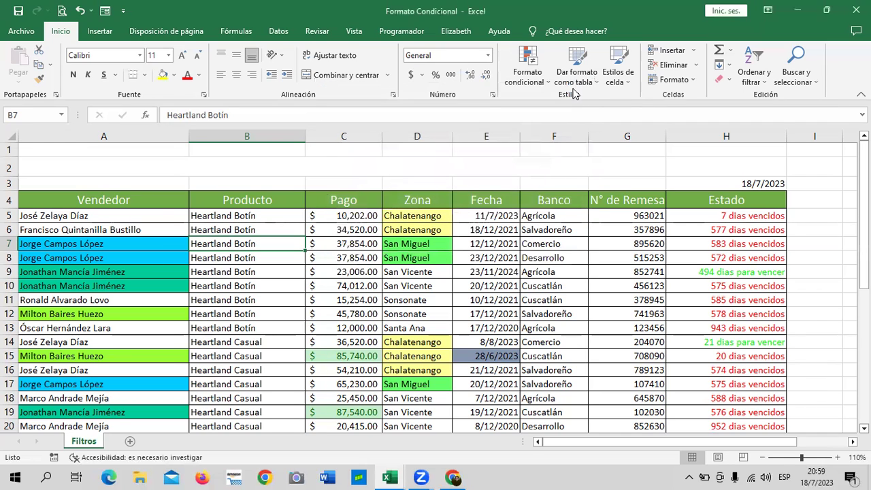
left_click(105, 11)
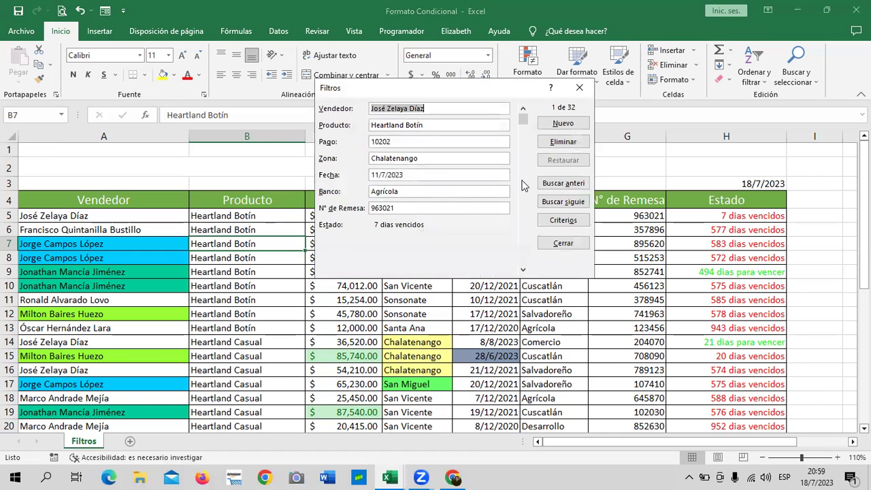
left_click(522, 270)
left_click(523, 270)
left_click(523, 270)
left_click(523, 270)
left_click(523, 269)
left_click(523, 270)
left_click(523, 270)
left_click(523, 271)
left_click(523, 270)
left_click(522, 270)
left_click(523, 270)
left_click(522, 270)
left_click(523, 270)
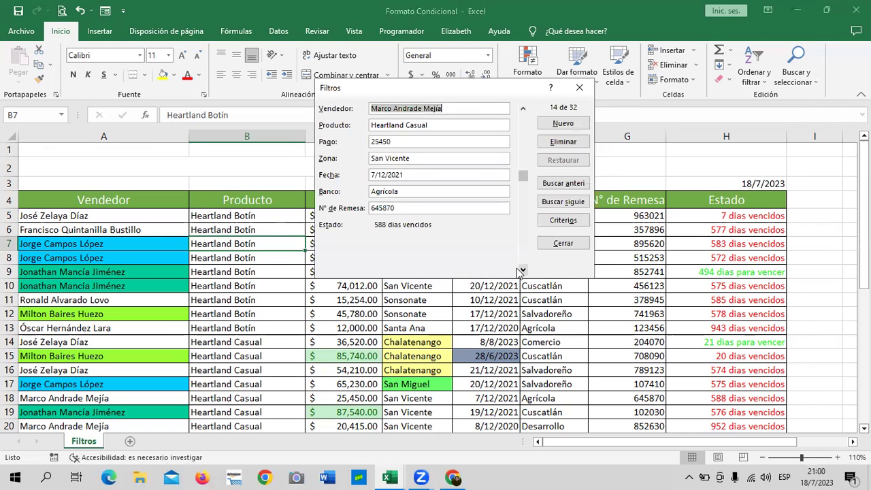
left_click(522, 270)
left_click(523, 270)
left_click(522, 270)
left_click(522, 270)
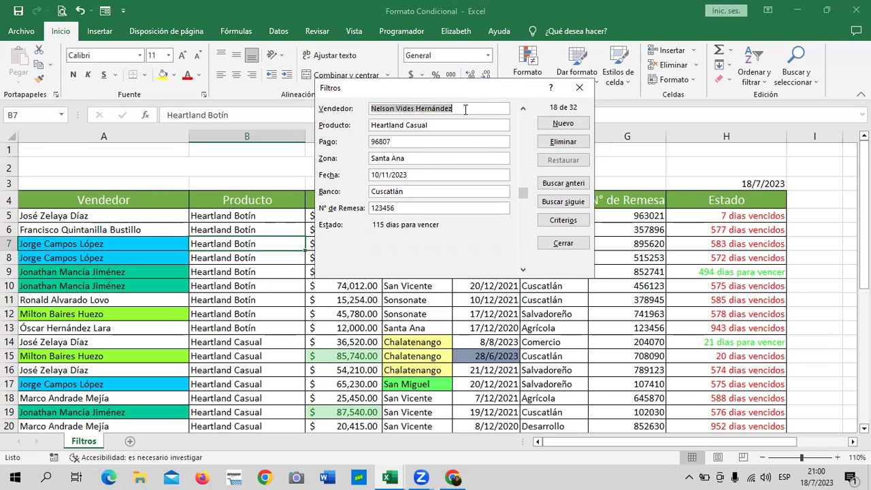
left_click(578, 88)
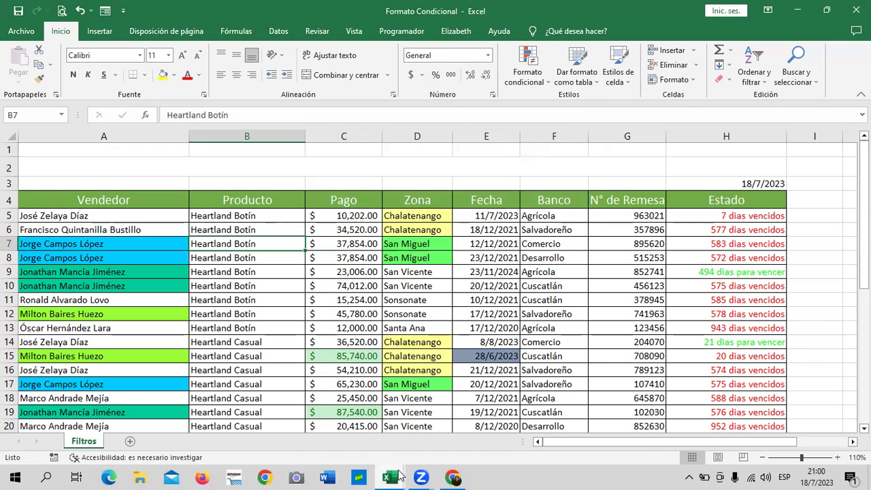
Return to the 3.2 Herramienta formulario (1) workbook's FORMULARIO 2 sheet and select G9.
mouse_move(400, 476)
left_click(241, 409)
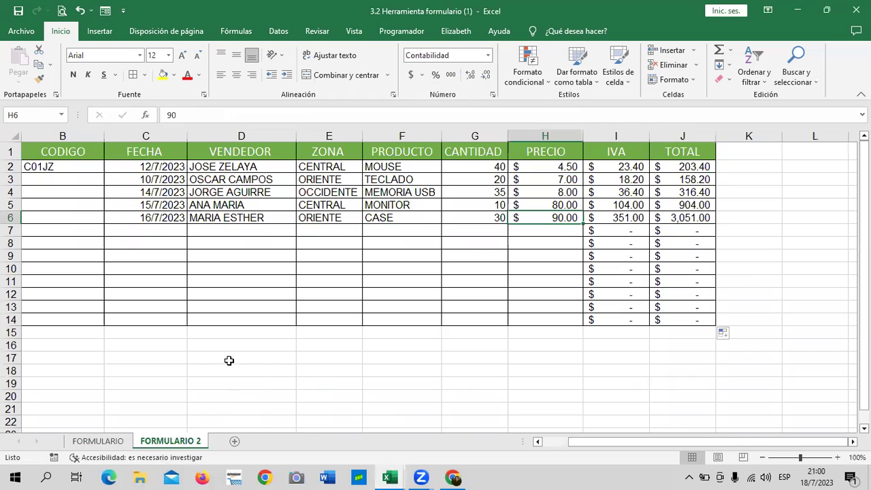
left_click(444, 245)
left_click(443, 256)
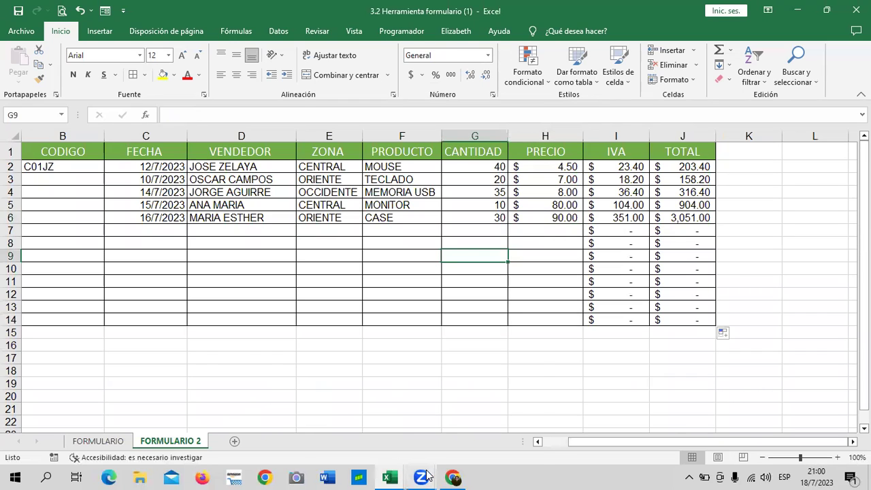
mouse_move(427, 475)
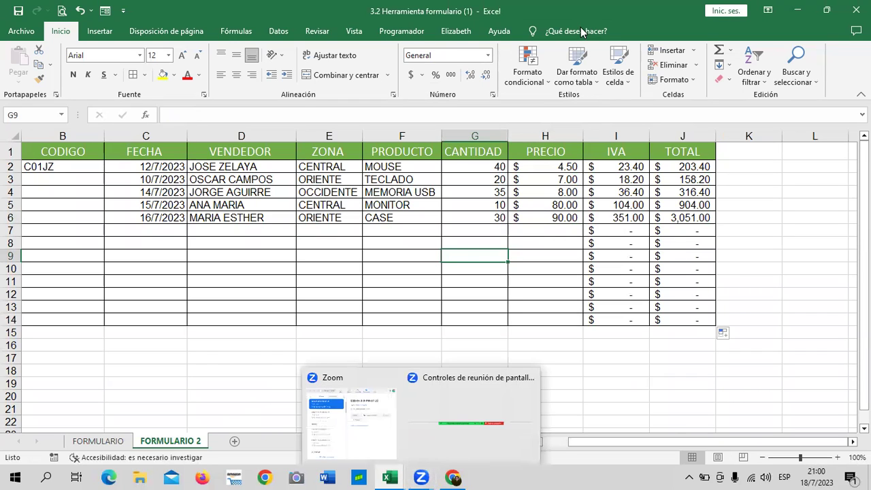